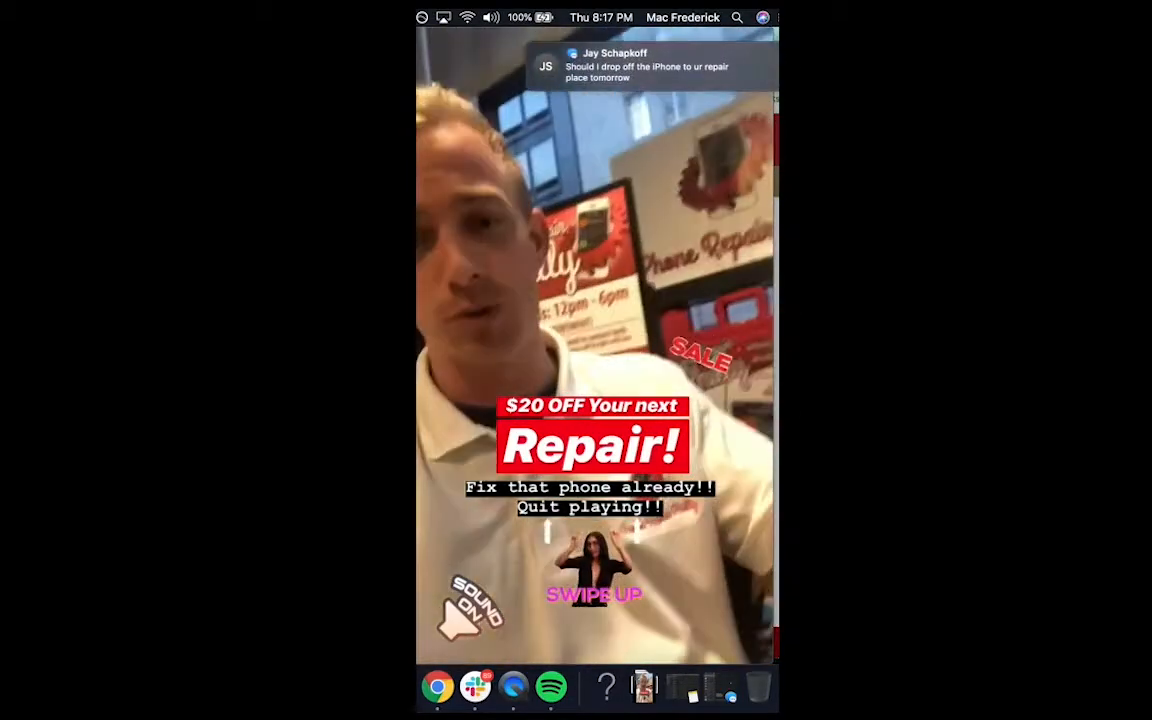
# Step: Open the Phone Repair ad account from the Business Manager home page
pyautogui.moveTo(600, 283)
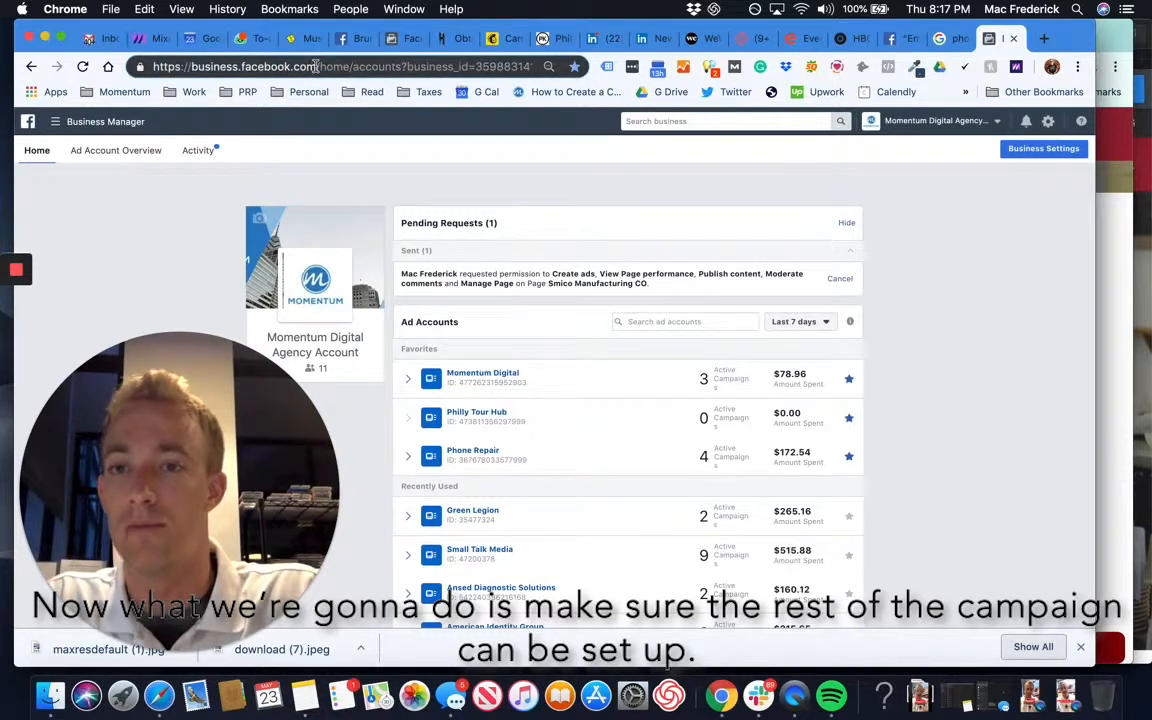
pyautogui.moveTo(388, 66); pyautogui.dragTo(117, 74)
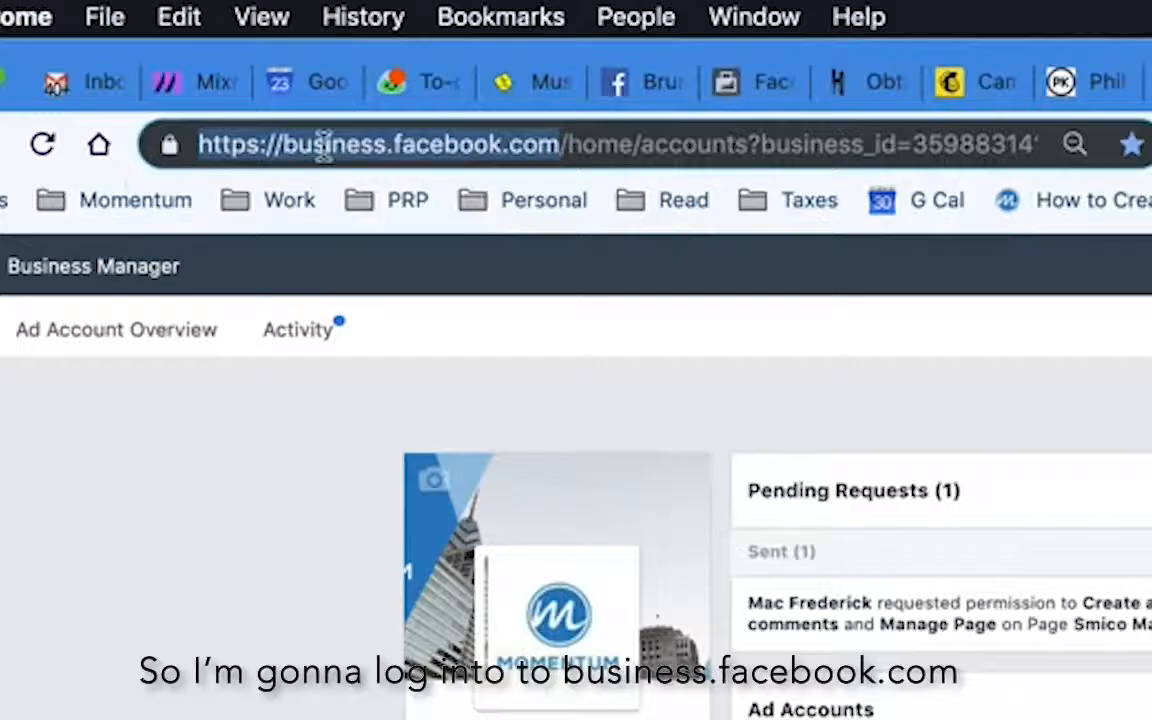
pyautogui.click(239, 67)
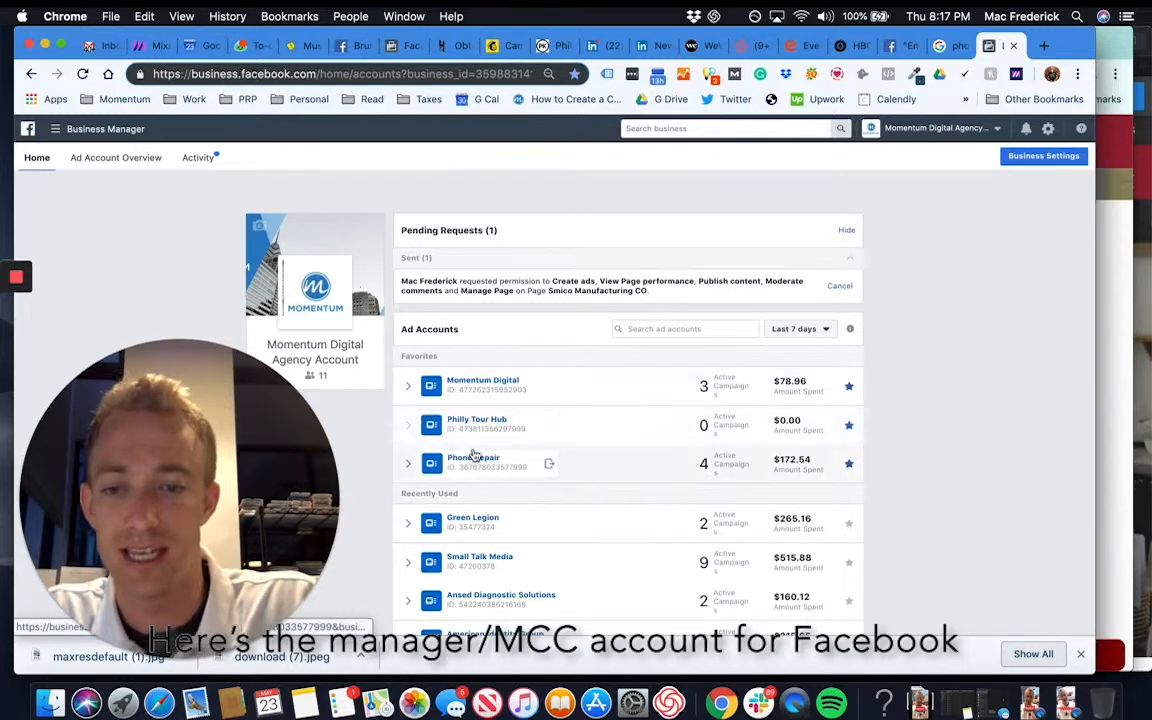
pyautogui.click(487, 467)
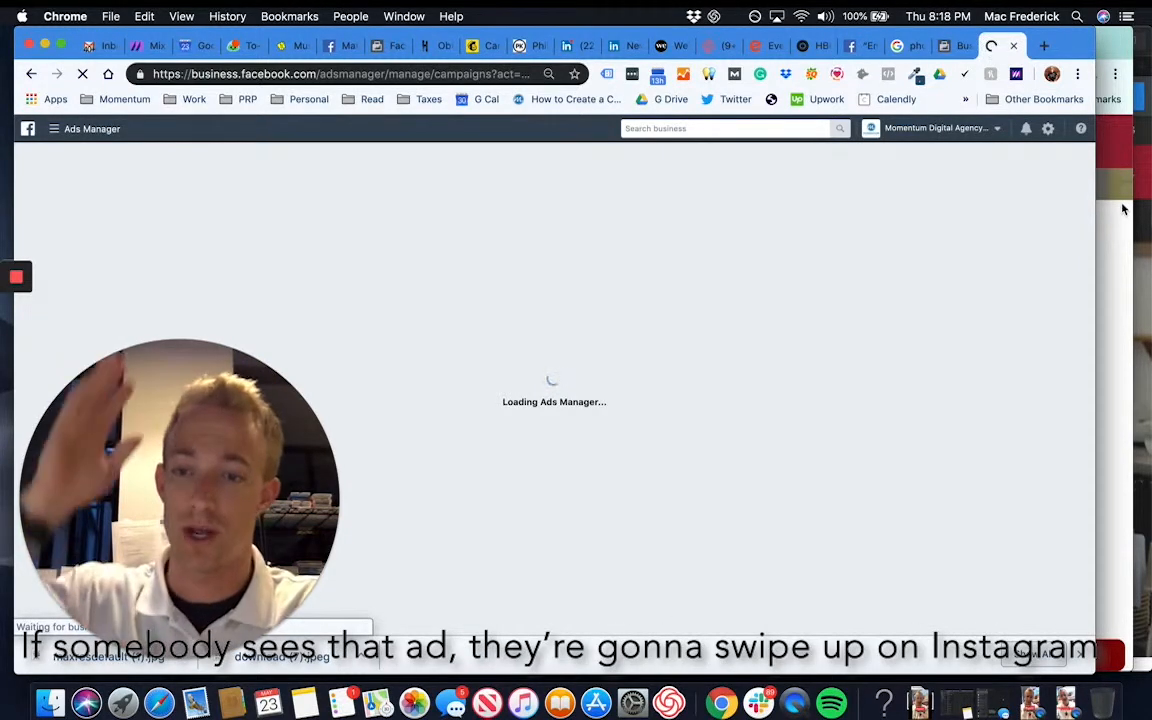
# Step: Switch to the Phone Repair Philly website and review the Schedule a Repair page with its location booking options
pyautogui.click(1120, 210)
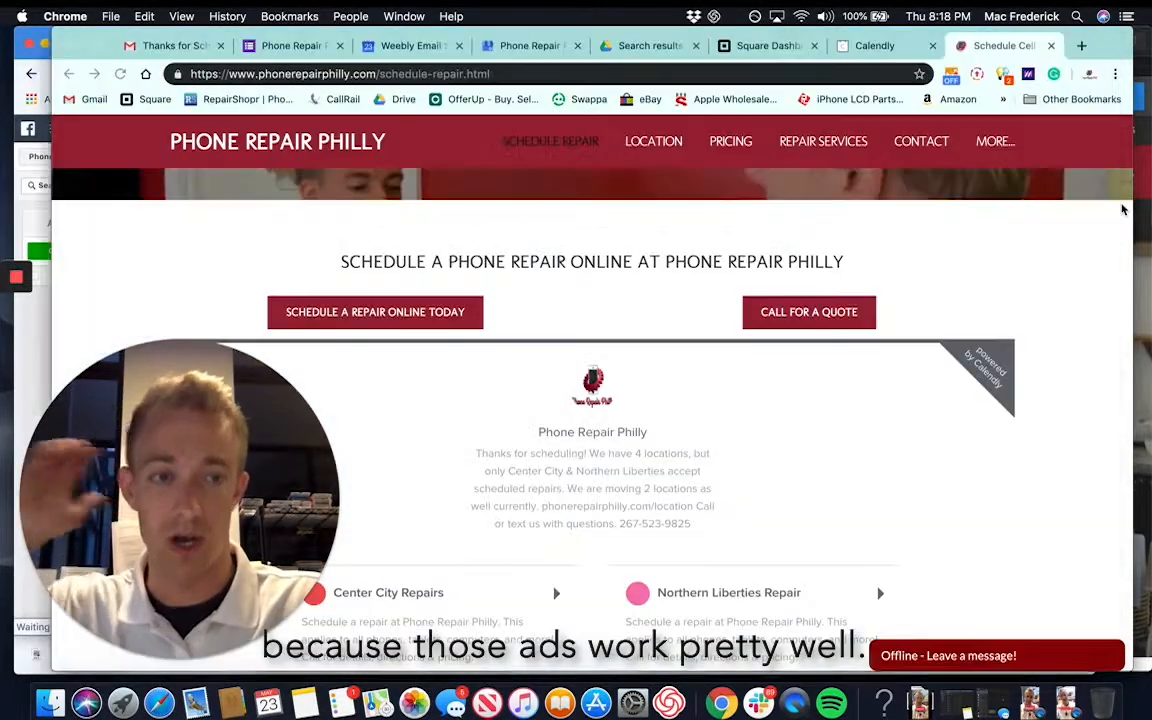
pyautogui.scroll(5, 758, 253)
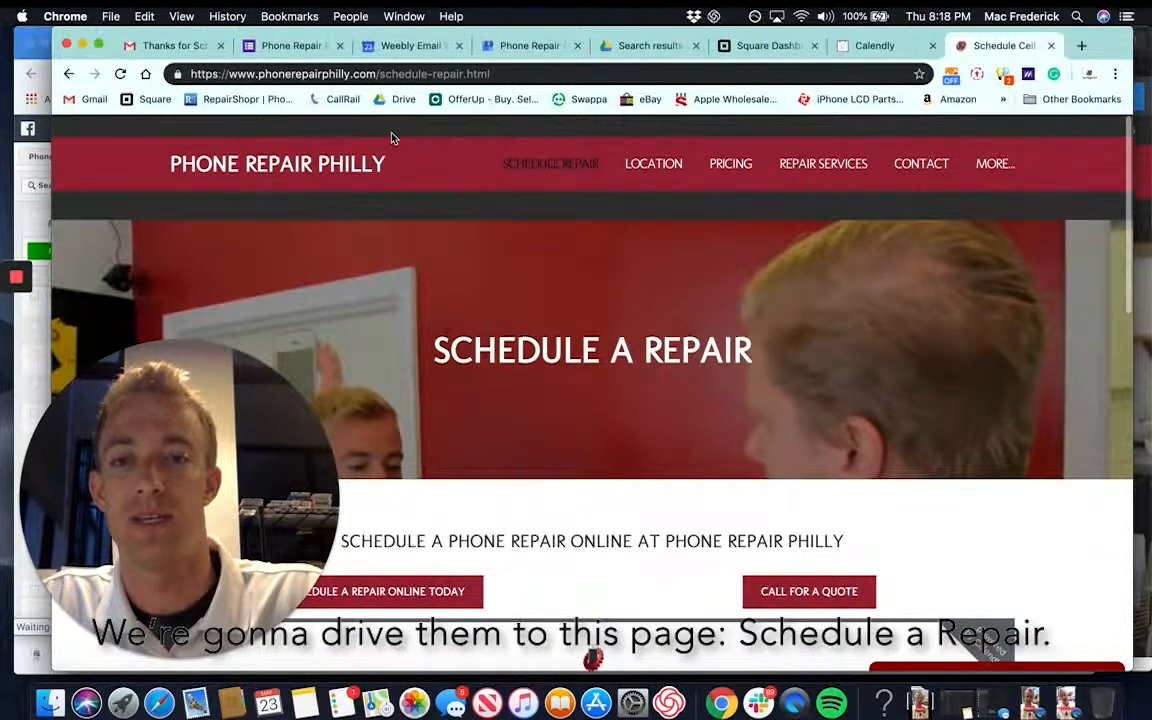
pyautogui.scroll(-1, 545, 500)
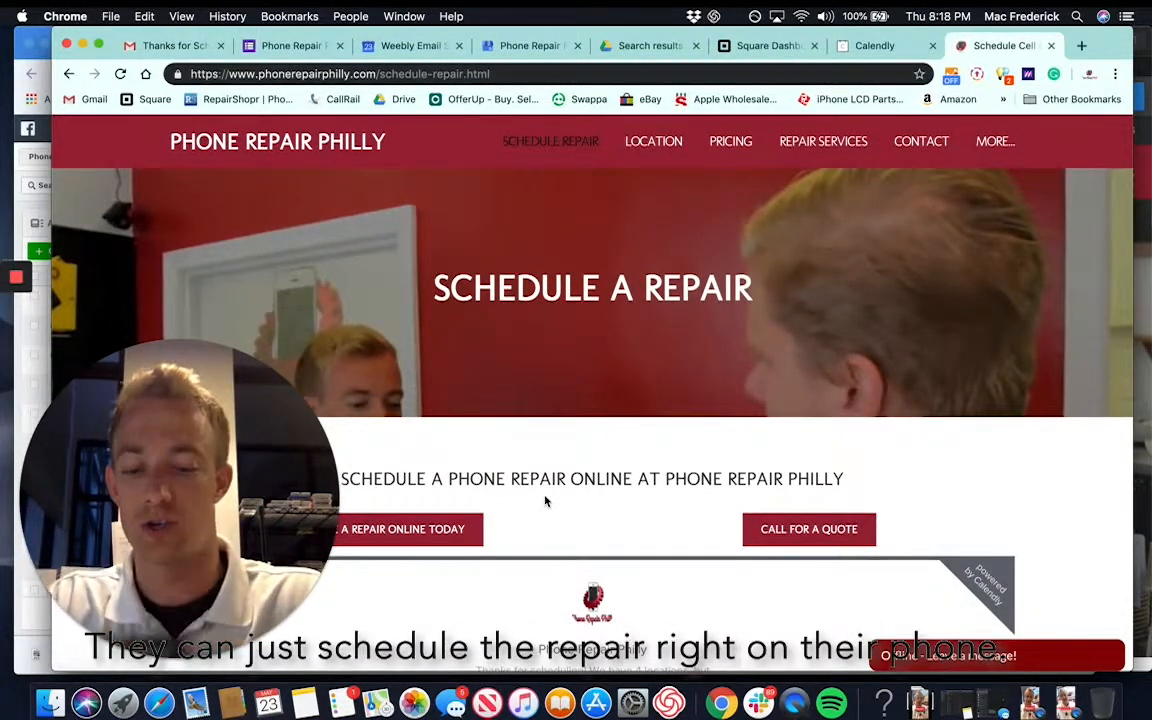
pyautogui.scroll(-10, 545, 500)
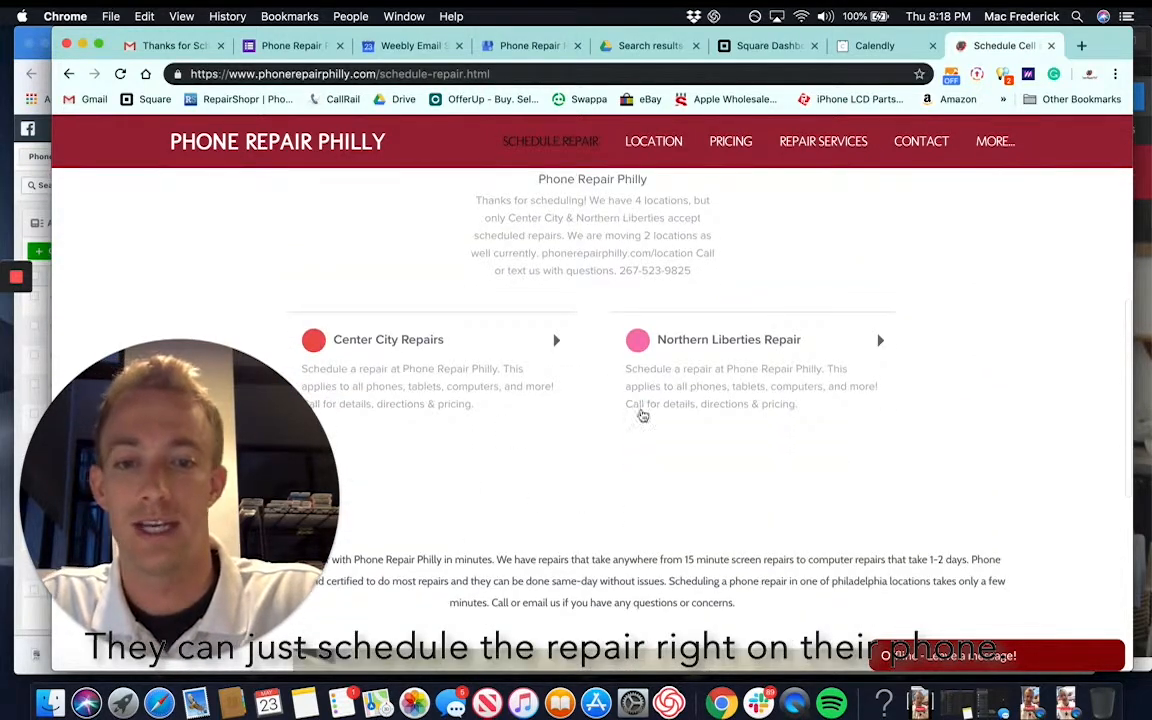
pyautogui.scroll(1, 720, 300)
pyautogui.moveTo(810, 133)
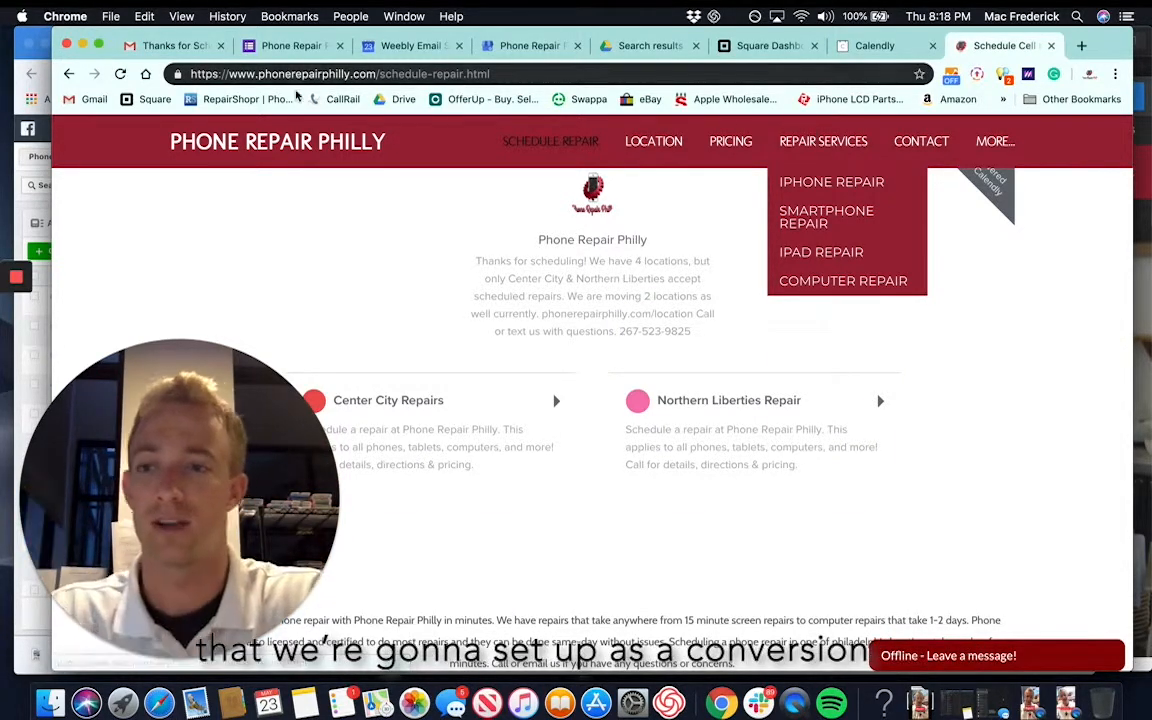
# Step: Return to Ads Manager for the Phone Repair account and open its custom conversions
pyautogui.click(27, 210)
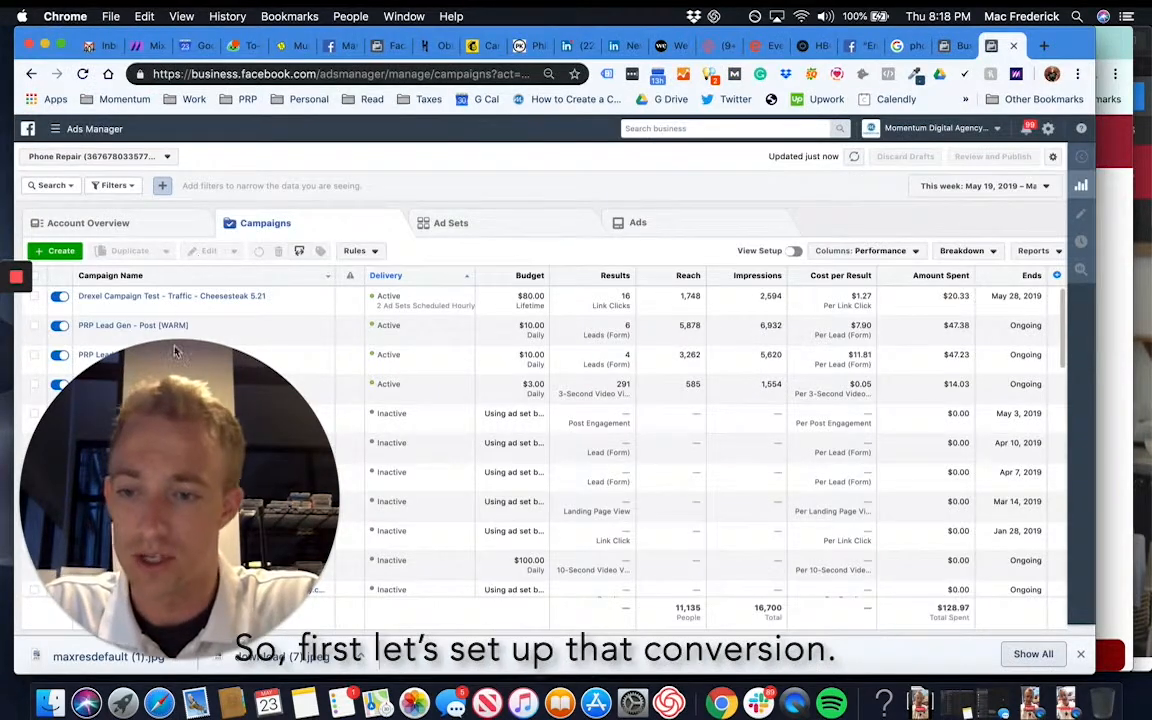
pyautogui.click(169, 641)
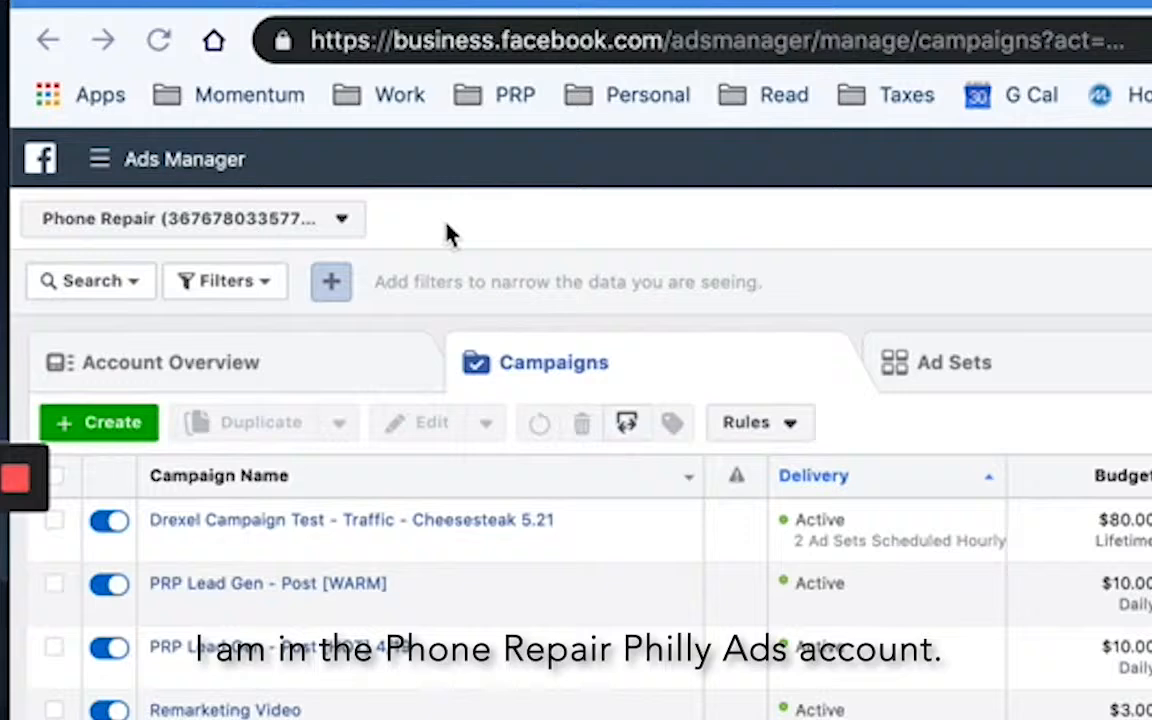
pyautogui.click(447, 226)
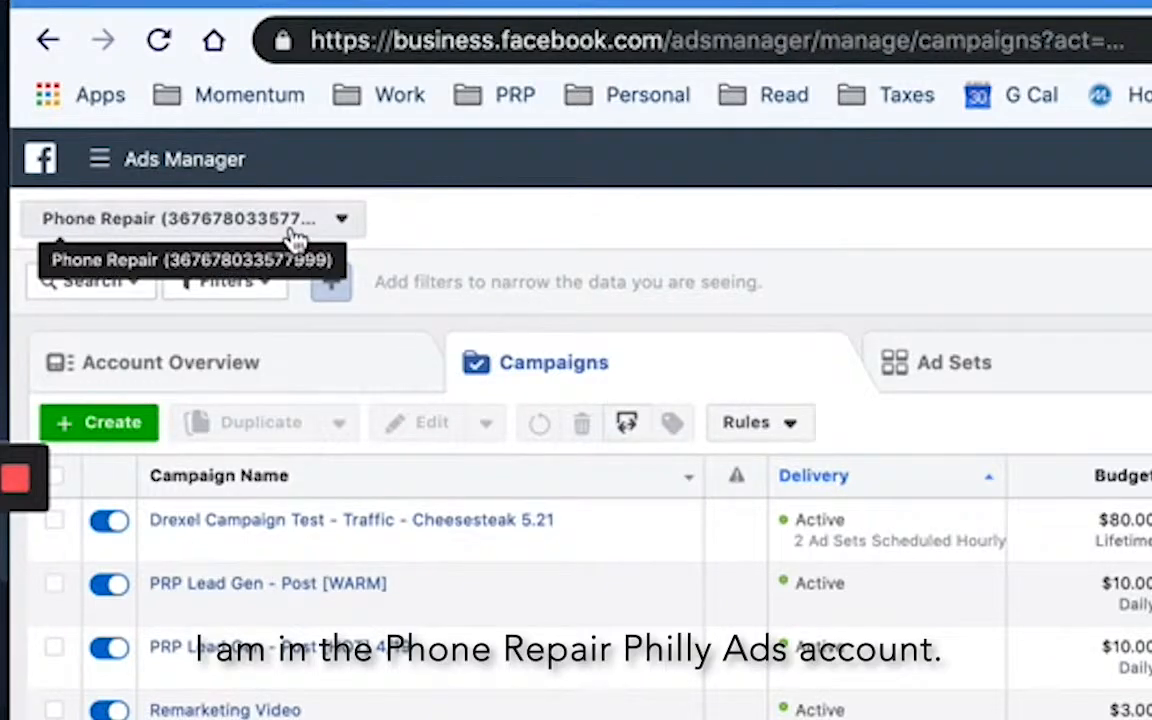
pyautogui.click(99, 160)
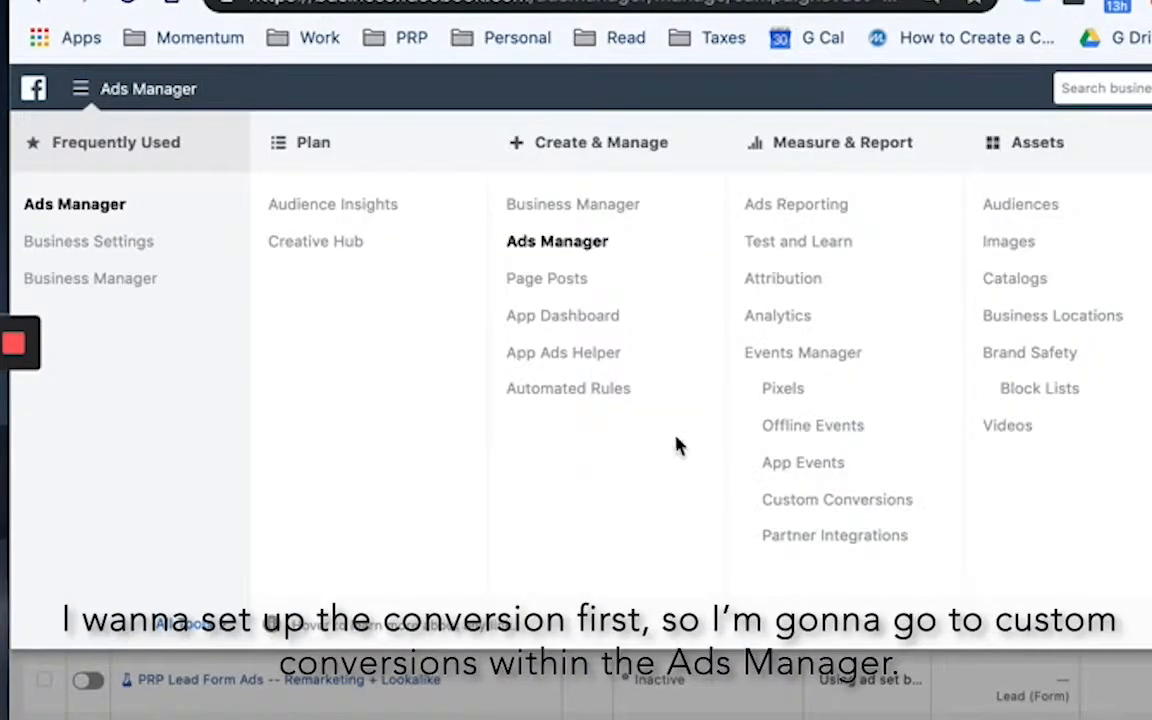
pyautogui.click(805, 502)
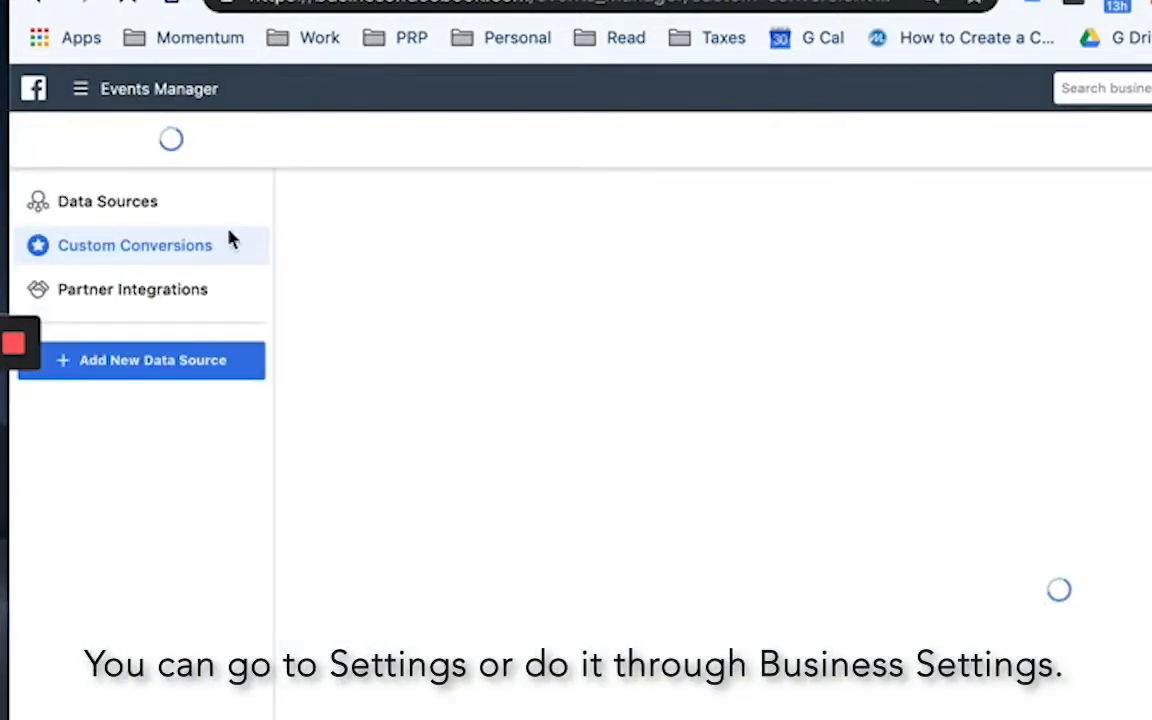
# Step: Open the account's data sources and copy the web address of the Schedule a Repair page from the website
pyautogui.click(152, 208)
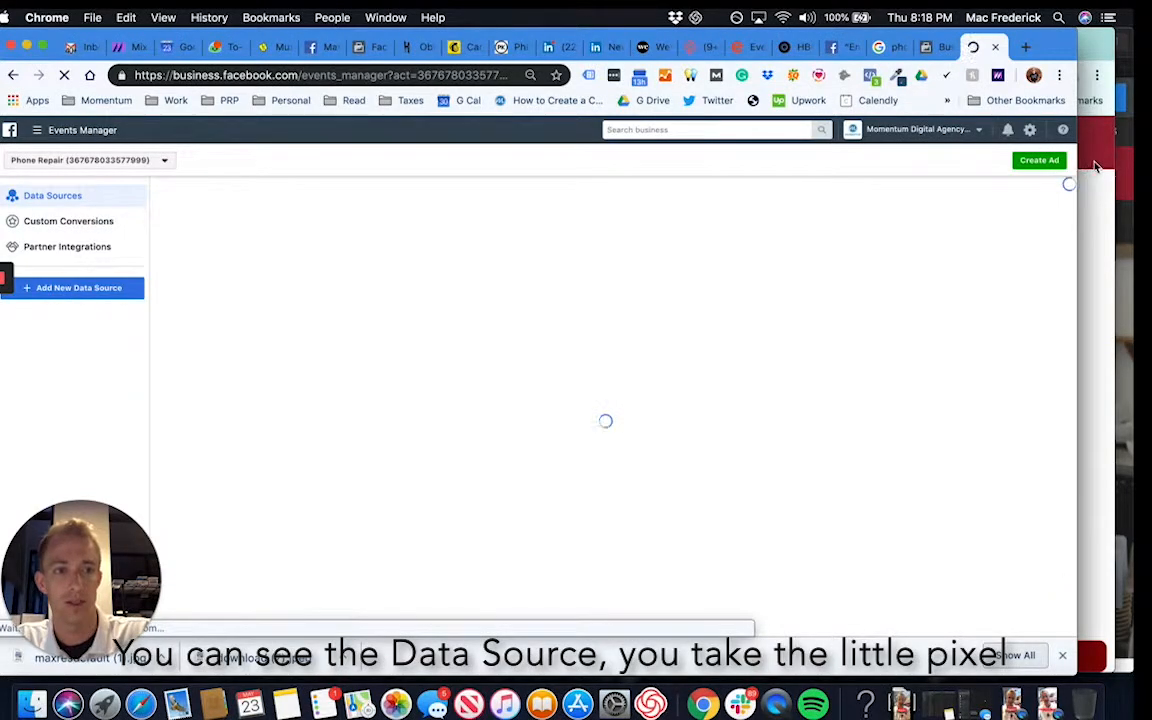
pyautogui.click(1096, 167)
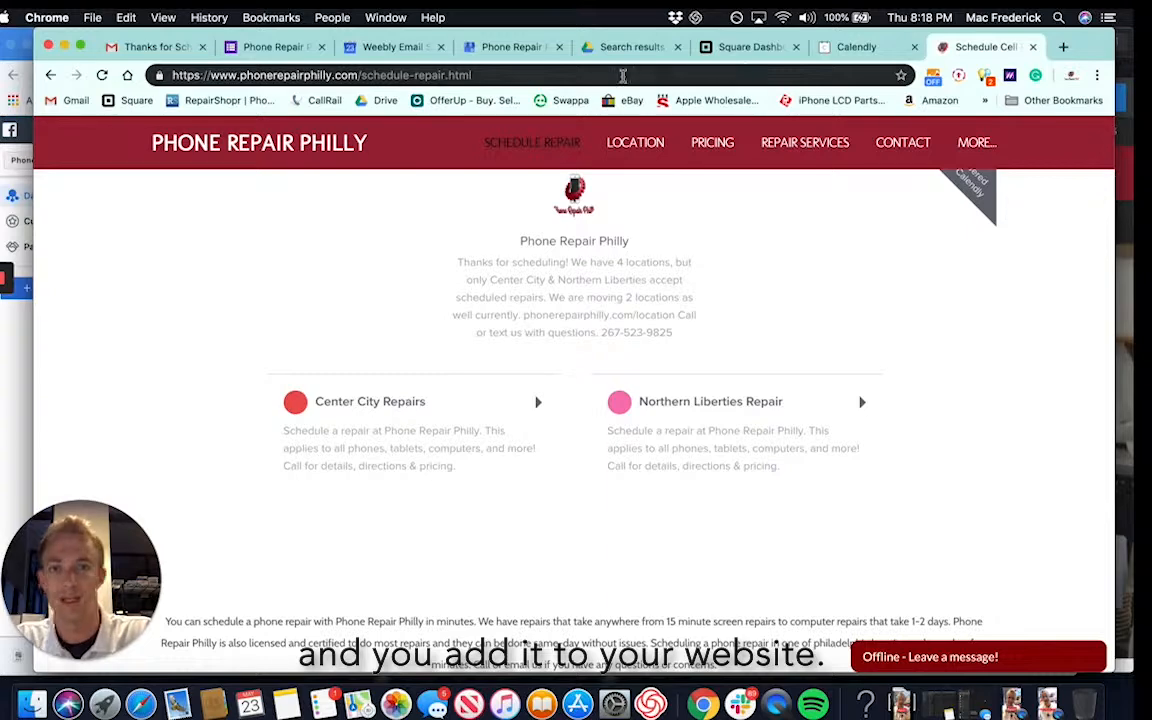
pyautogui.click(432, 80)
pyautogui.hotkey('ctrl', 'c')
pyautogui.click(27, 386)
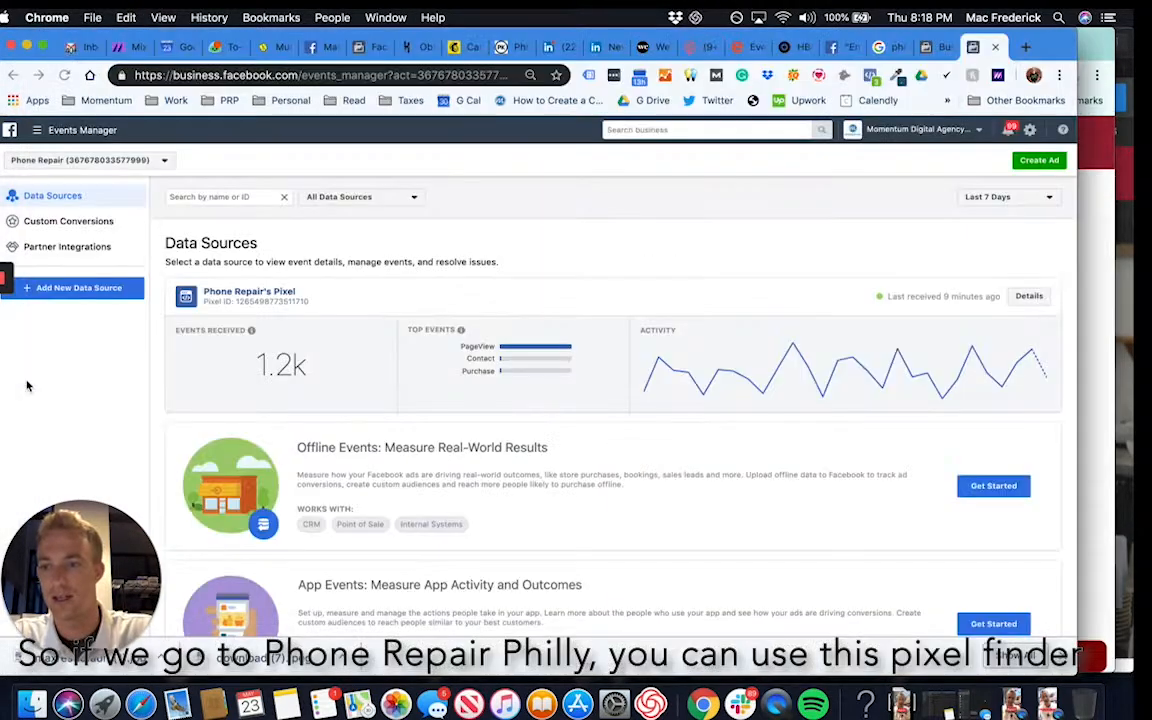
# Step: Load the copied schedule-repair page in a new tab, check its tracking with Facebook Pixel Helper, and close the tab
pyautogui.click(1027, 50)
pyautogui.hotkey('ctrl', 'v')
pyautogui.press('Return')
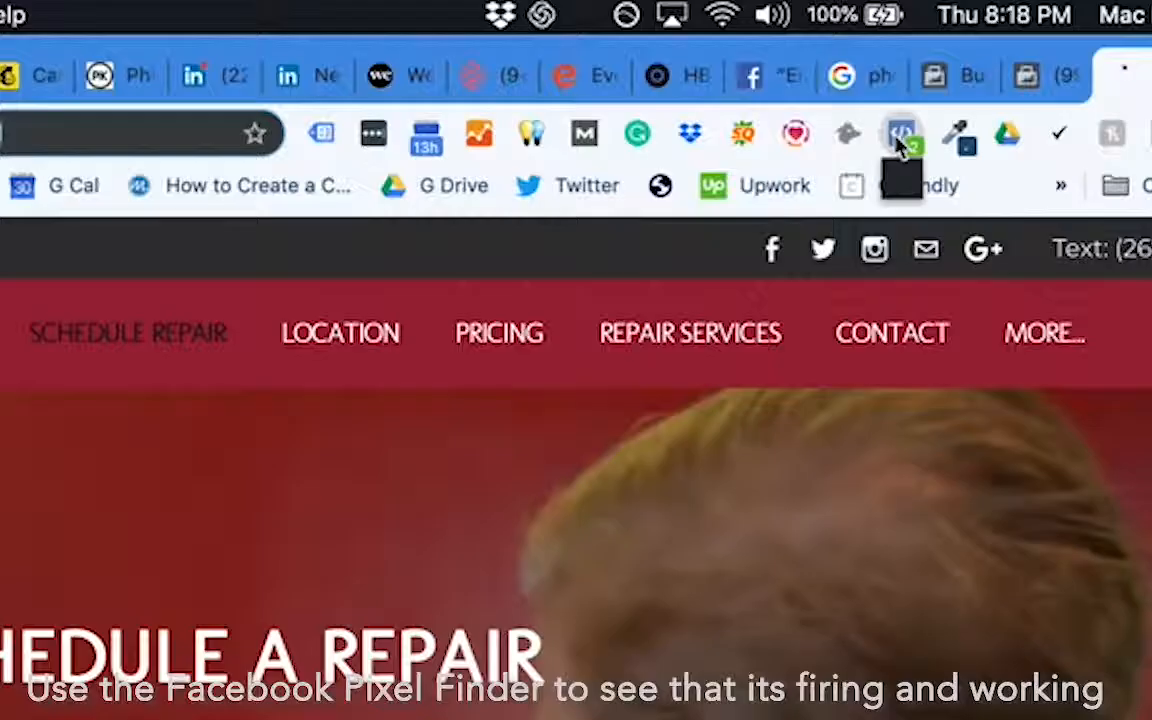
pyautogui.click(901, 138)
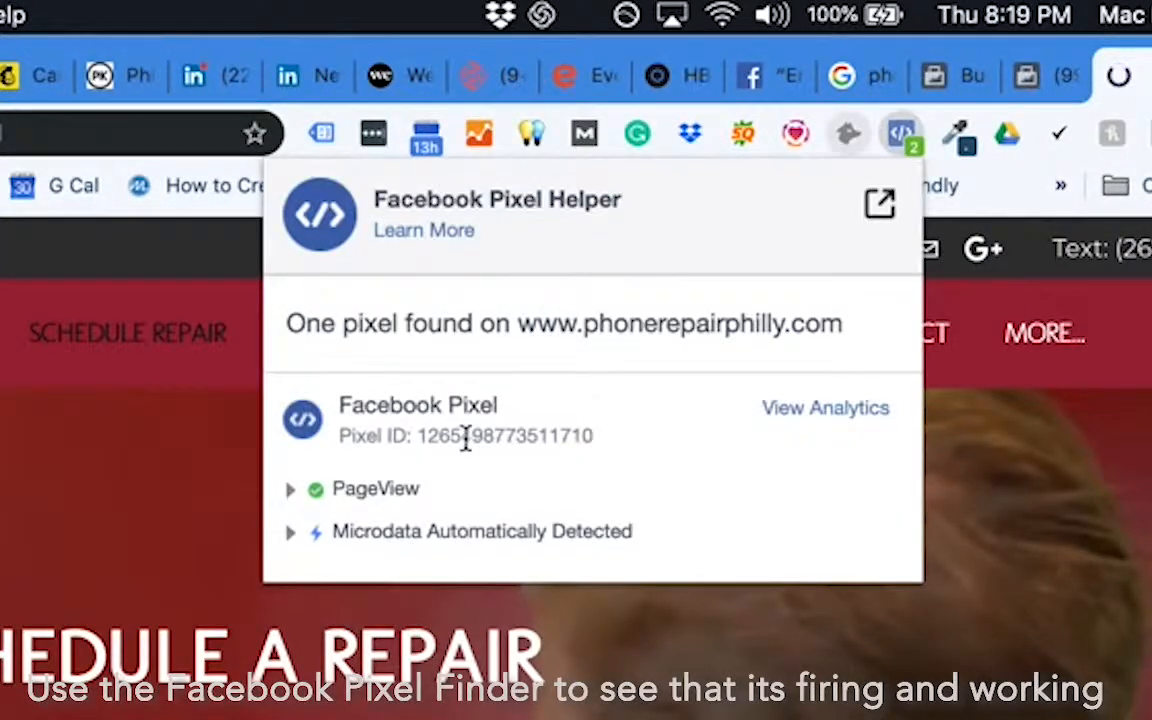
pyautogui.click(1042, 310)
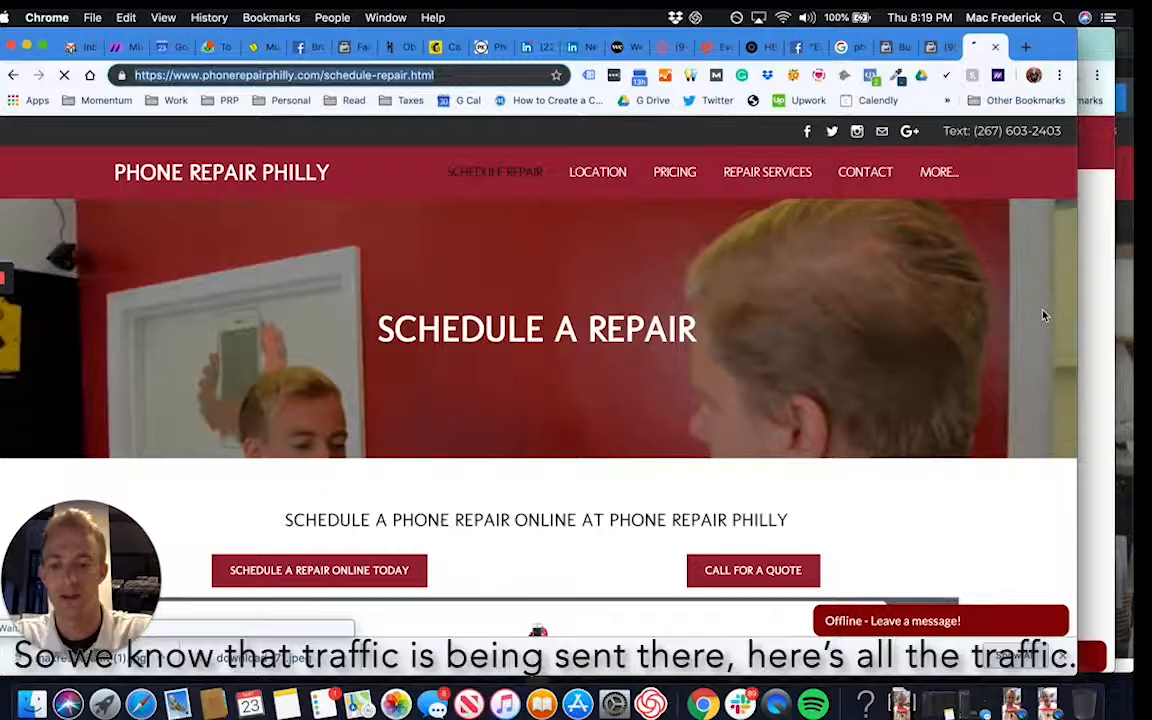
pyautogui.click(1005, 312)
pyautogui.press('super+w')
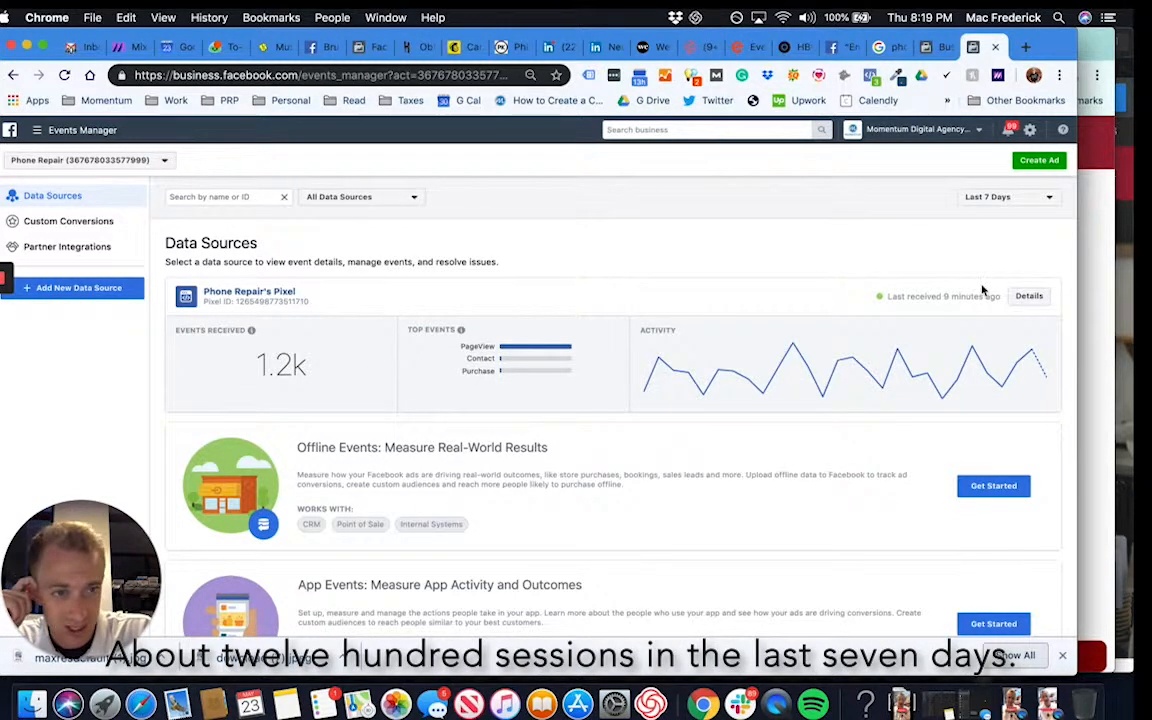
pyautogui.click(73, 224)
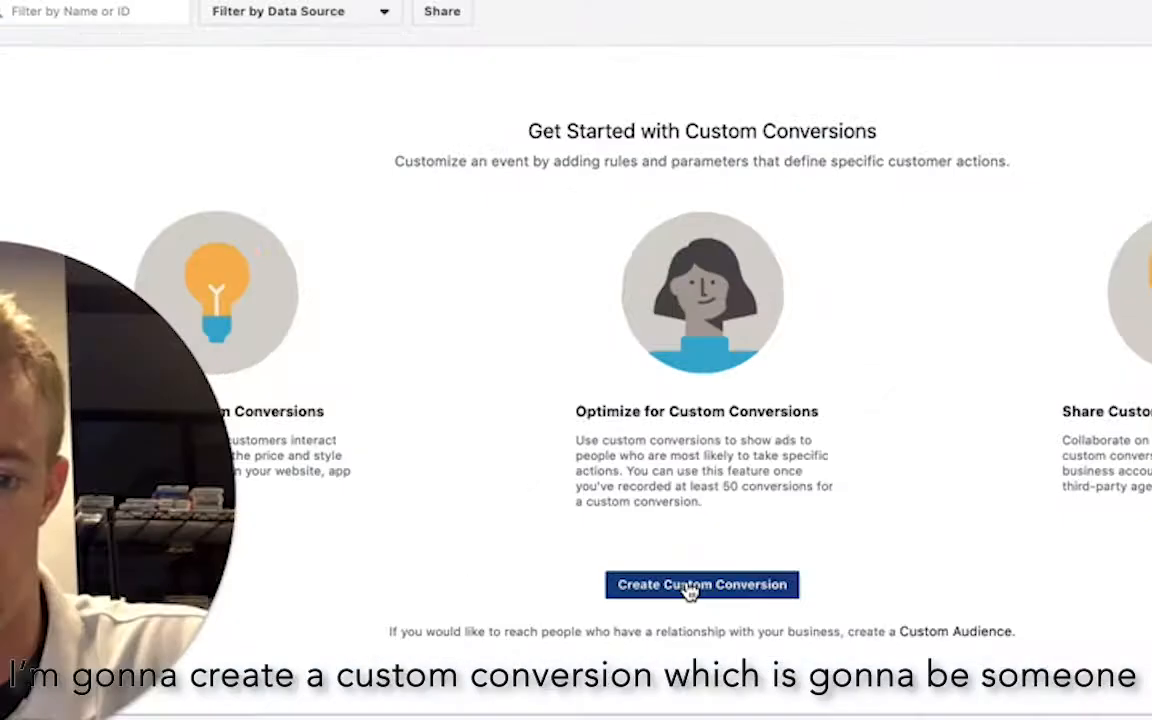
pyautogui.click(604, 556)
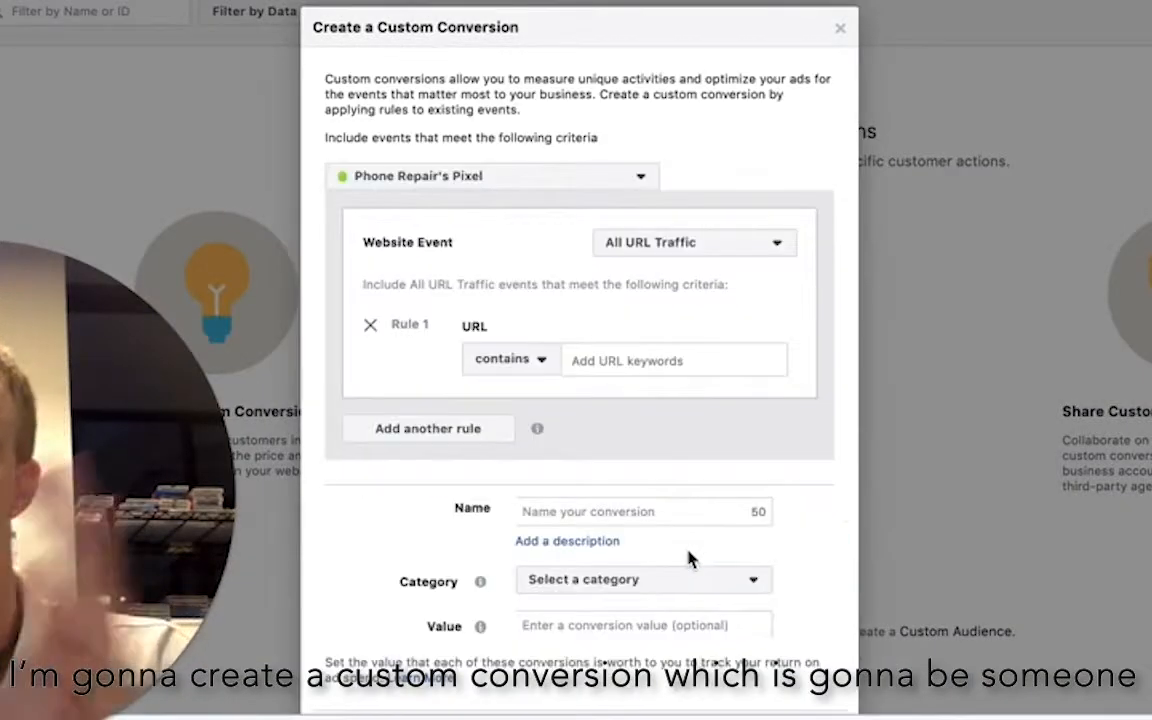
pyautogui.click(686, 250)
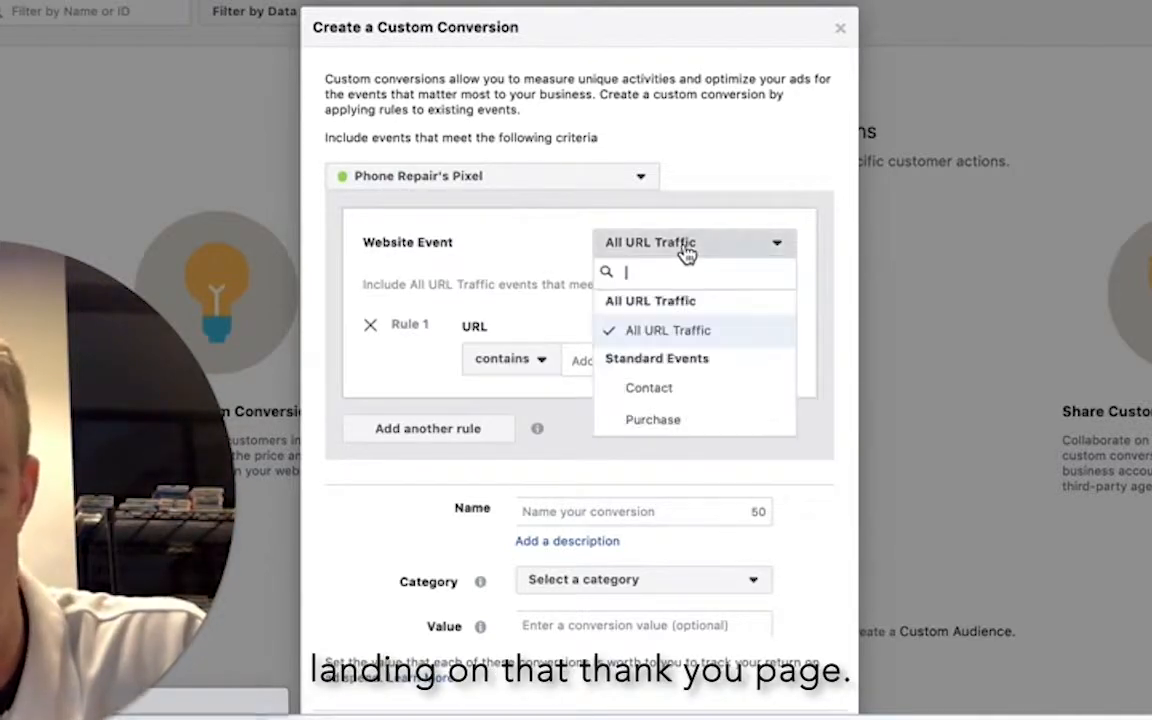
pyautogui.click(549, 279)
pyautogui.click(697, 248)
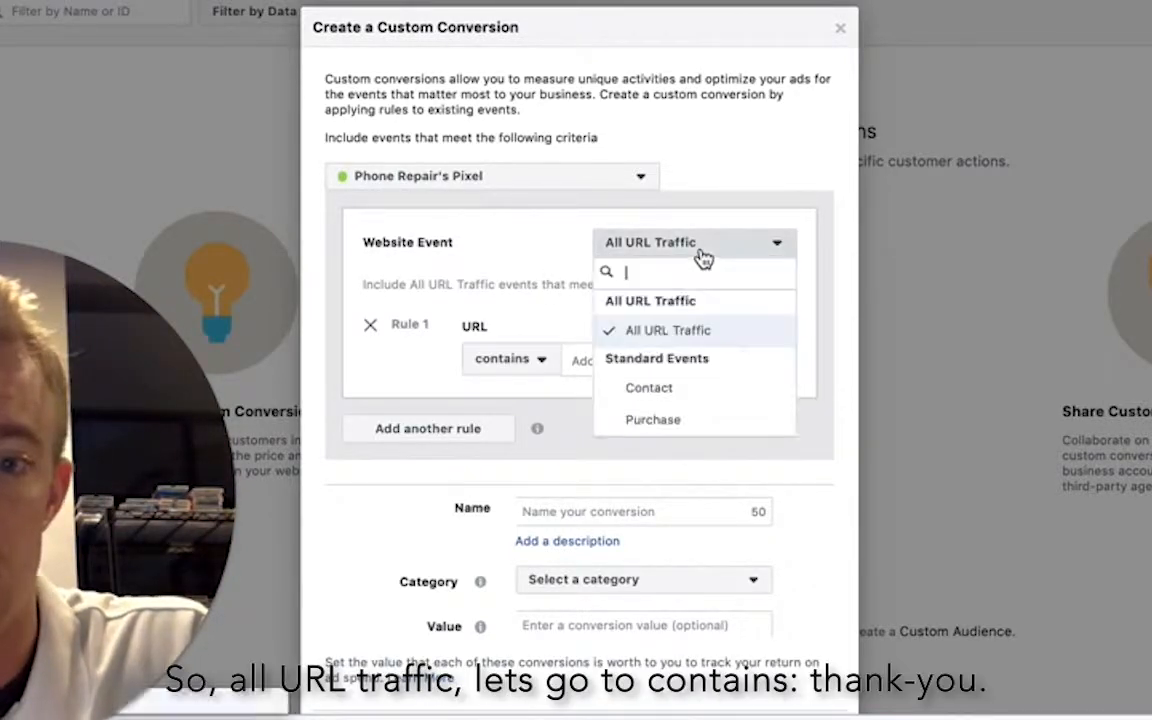
pyautogui.click(555, 303)
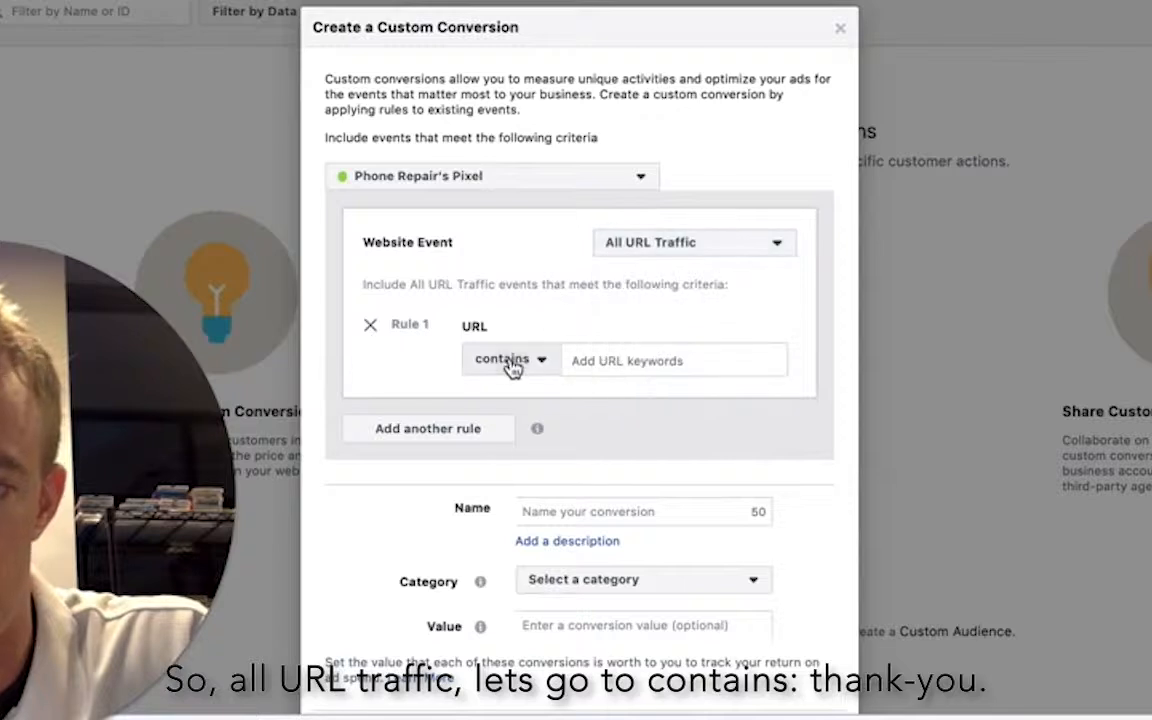
# Step: Set Rule 1 to match URLs that contain "/thank-you"
pyautogui.click(510, 360)
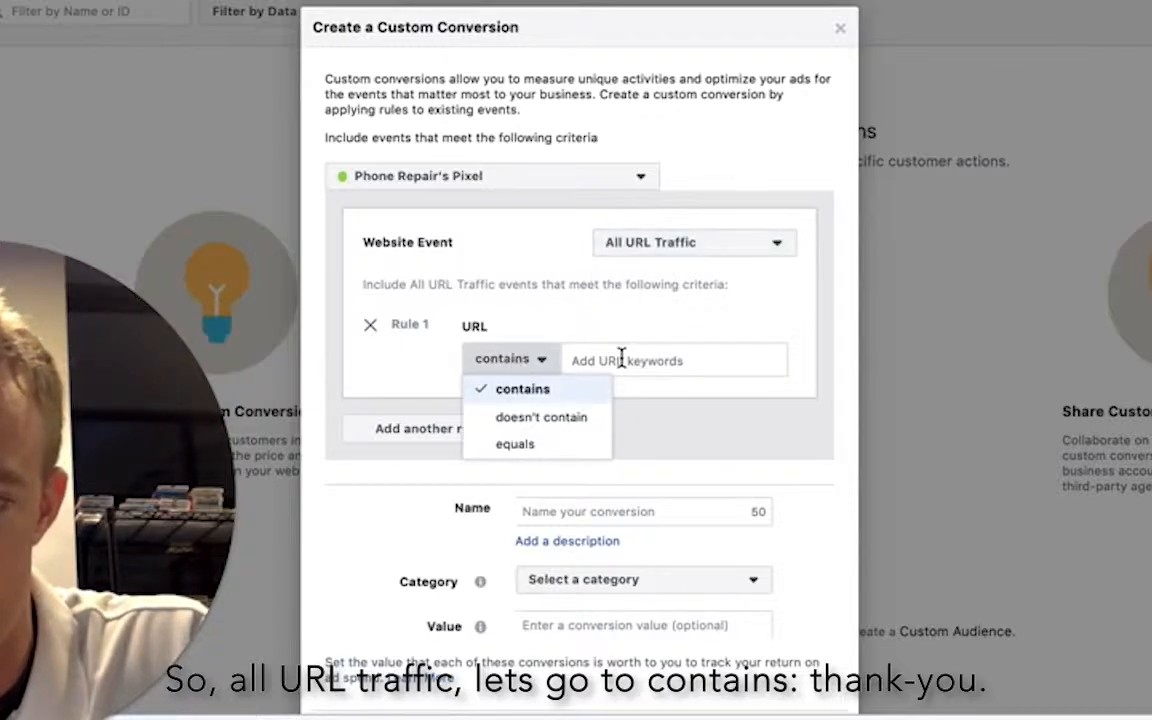
pyautogui.write('/than')
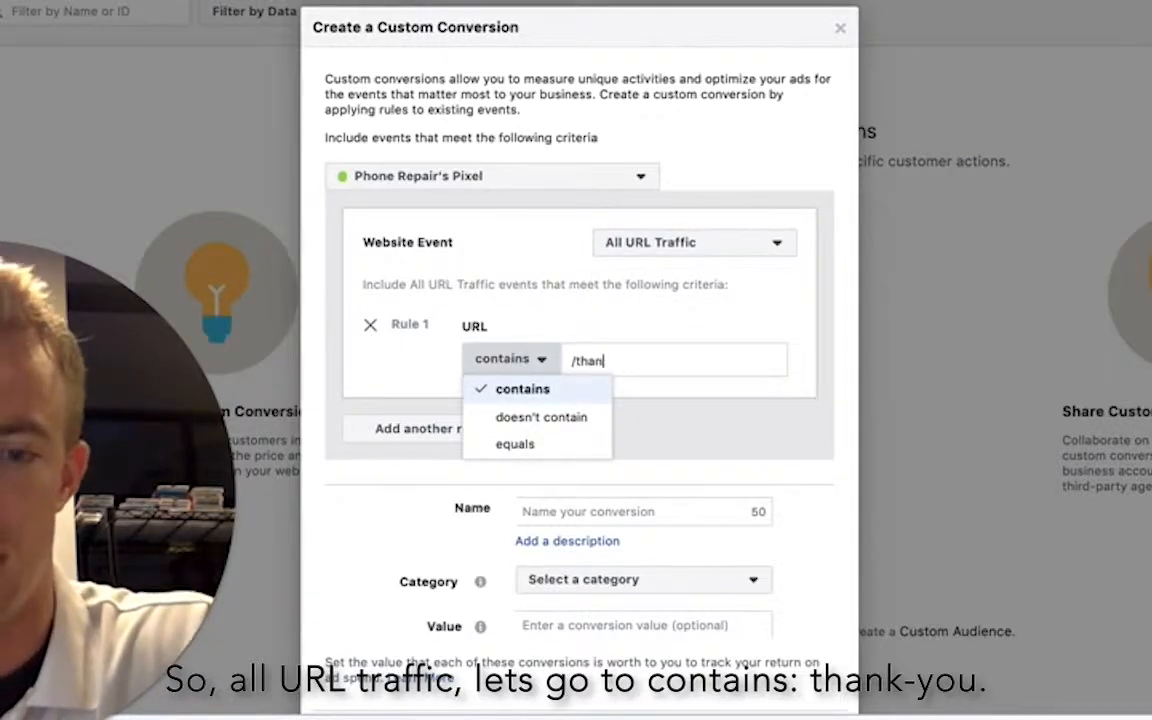
pyautogui.write('k-you')
# Step: Name the conversion "Thank You Confirmation" and set its category to Schedule
pyautogui.click(621, 511)
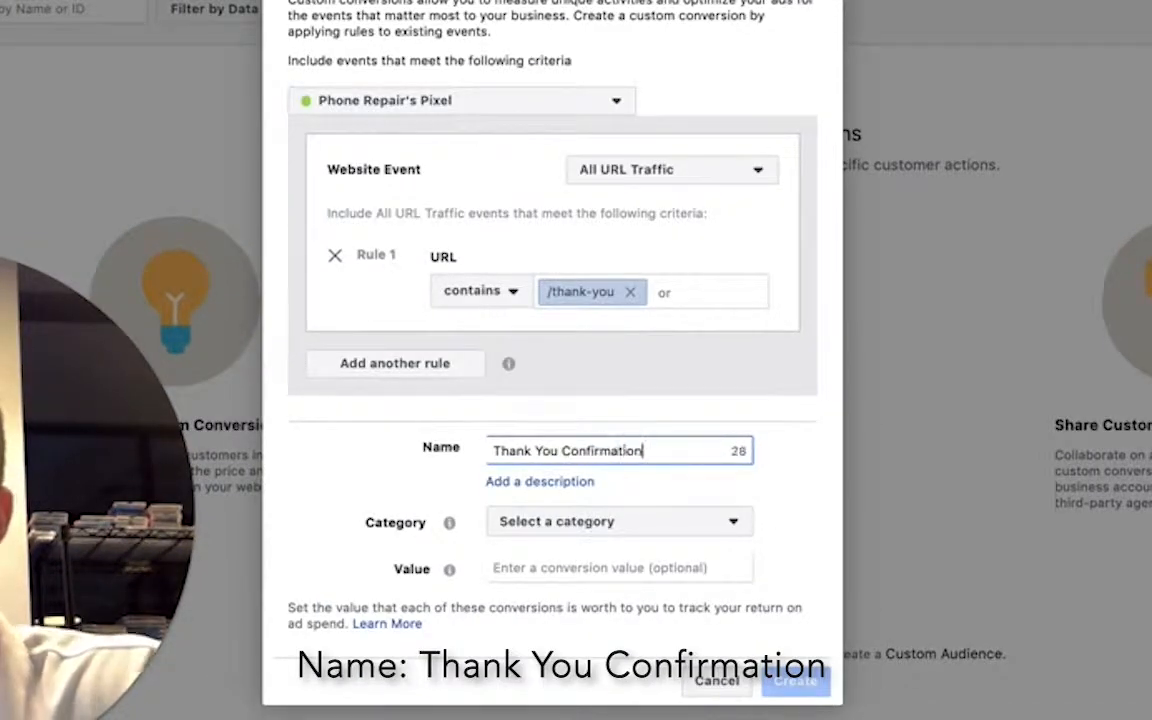
pyautogui.click(652, 532)
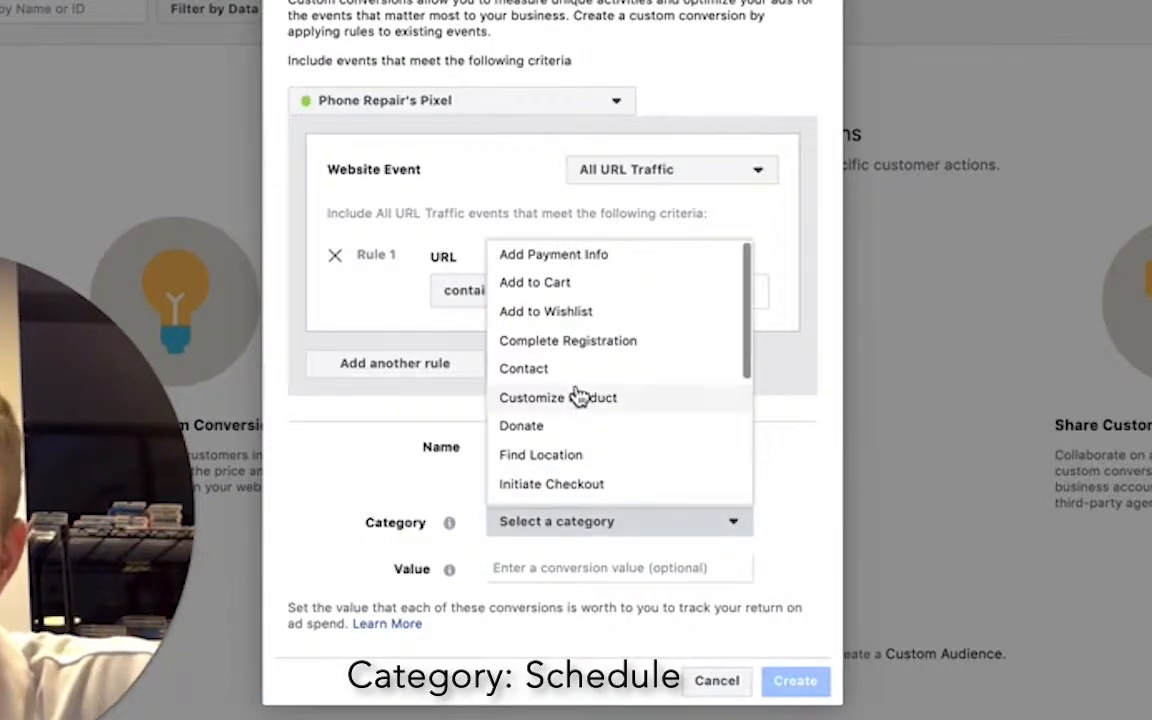
pyautogui.scroll(-5, 577, 360)
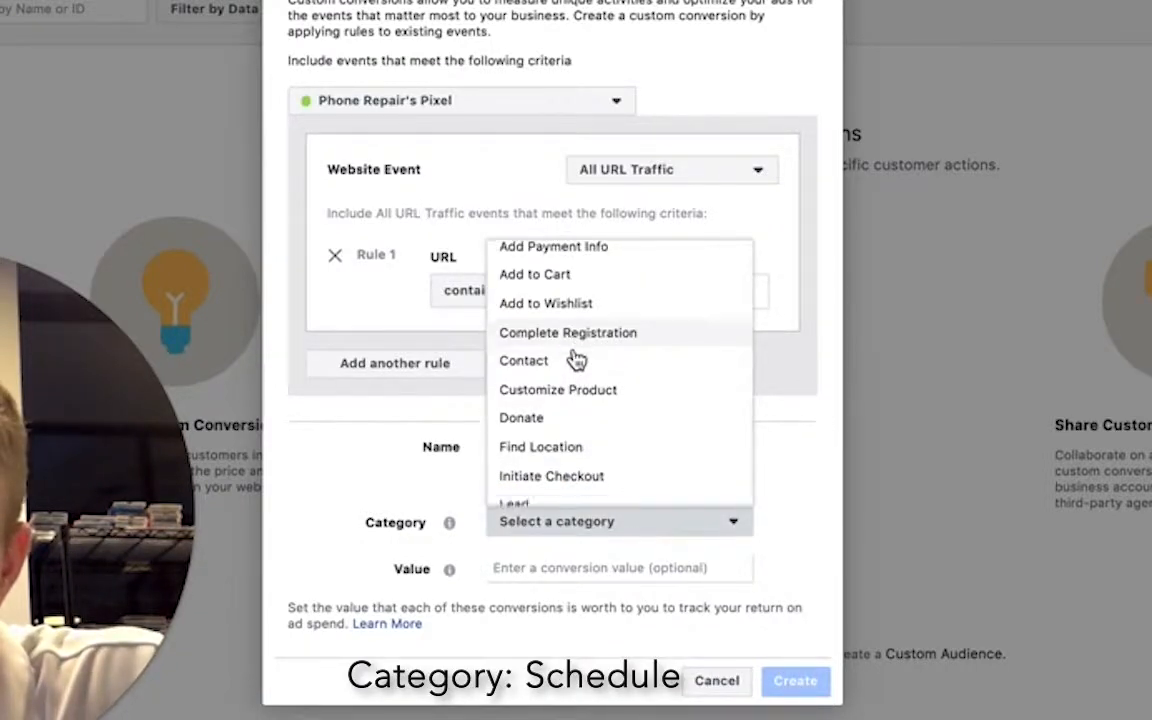
pyautogui.click(577, 360)
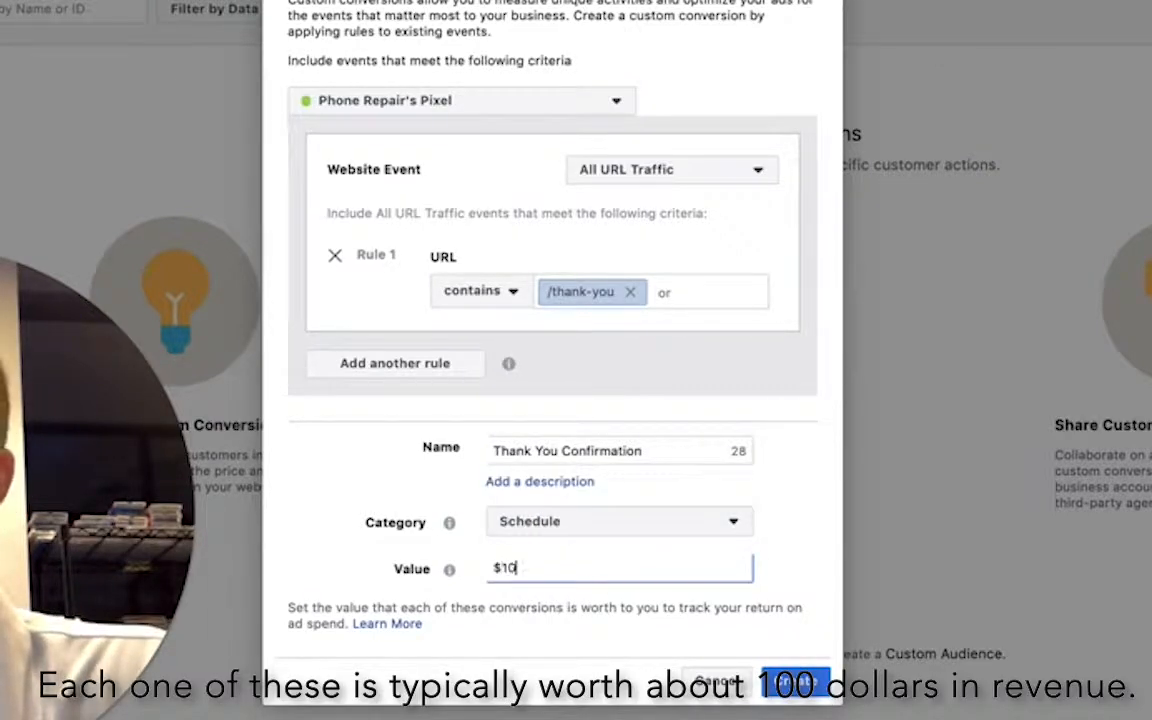
# Step: Set the conversion value to $100.00 and create the custom conversion
pyautogui.click(810, 612)
pyautogui.scroll(-1, 784, 589)
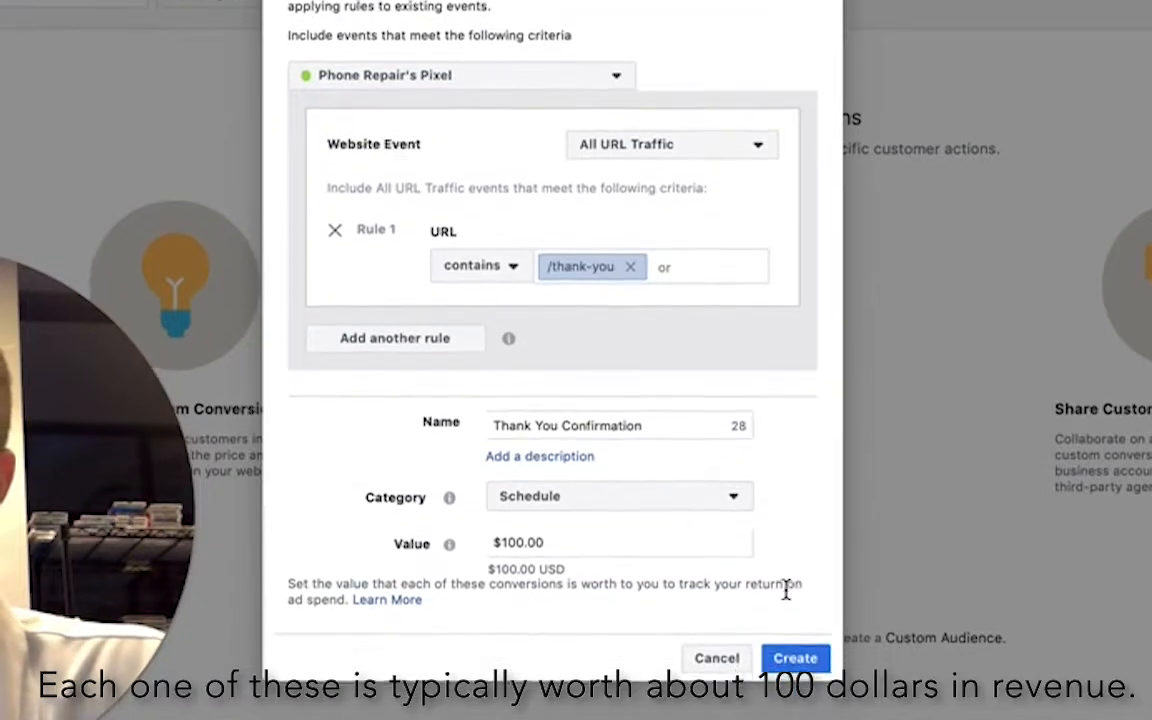
pyautogui.scroll(3, 786, 595)
pyautogui.scroll(-3, 786, 598)
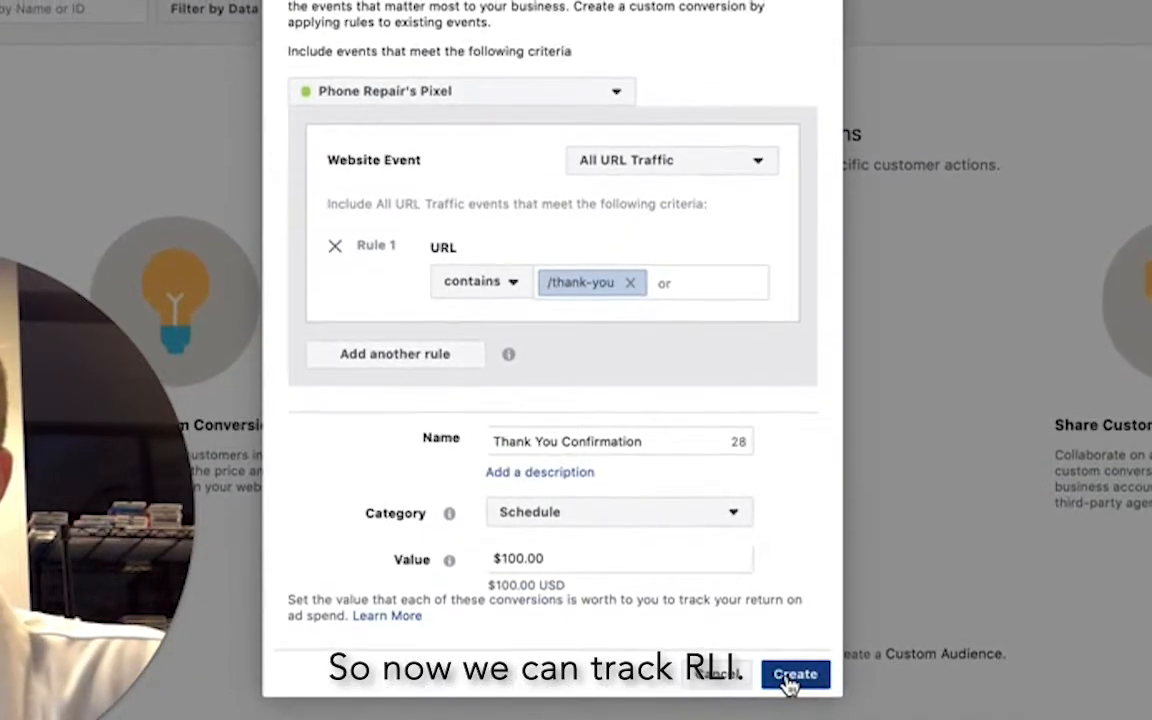
pyautogui.click(789, 679)
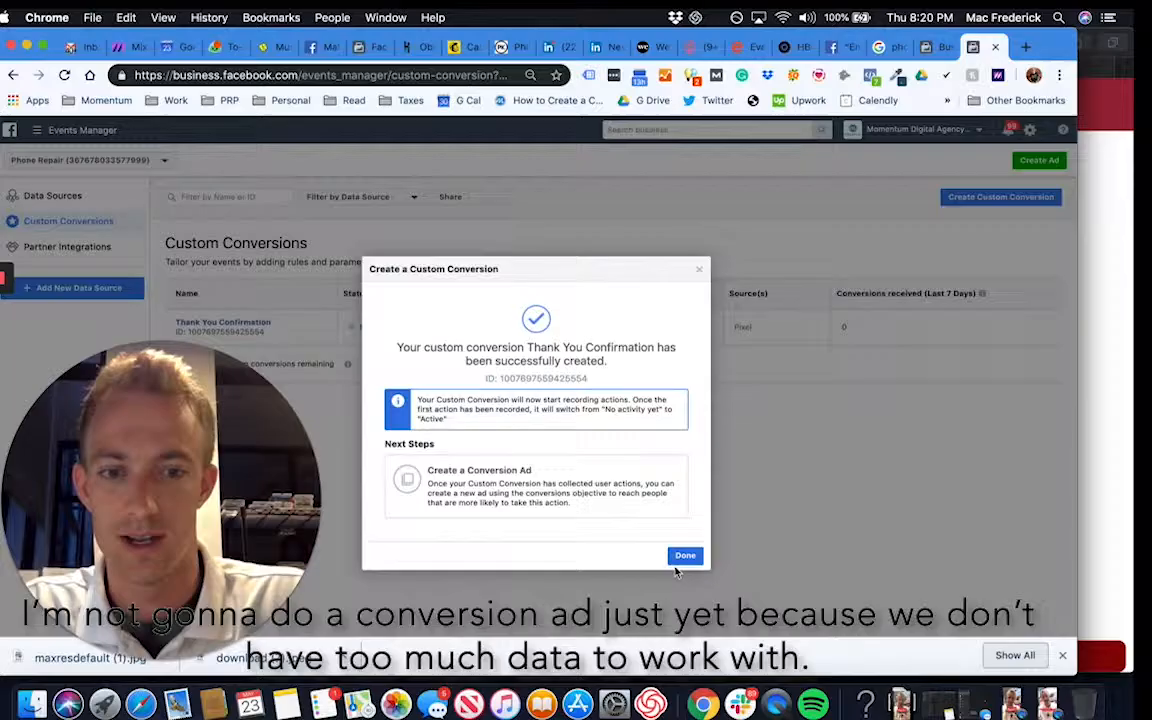
# Step: Close the custom conversion's confirmation and overview, and open the Ads Manager for the Phone Repair account
pyautogui.click(800, 605)
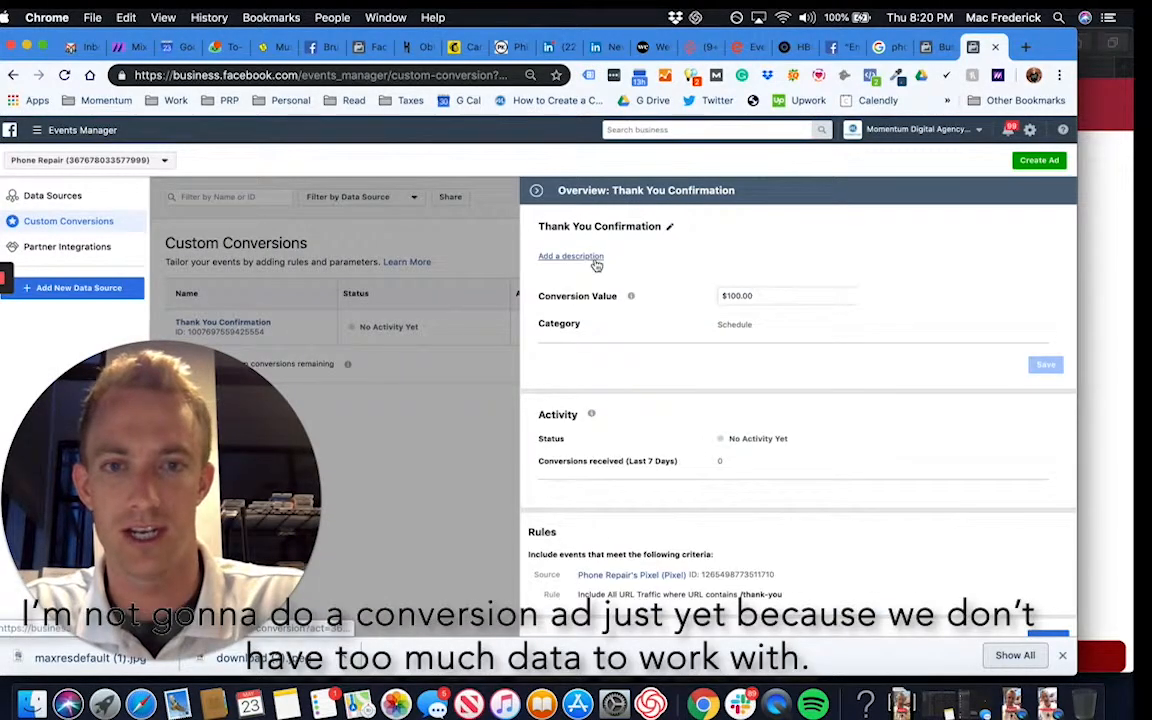
pyautogui.click(537, 192)
pyautogui.click(54, 162)
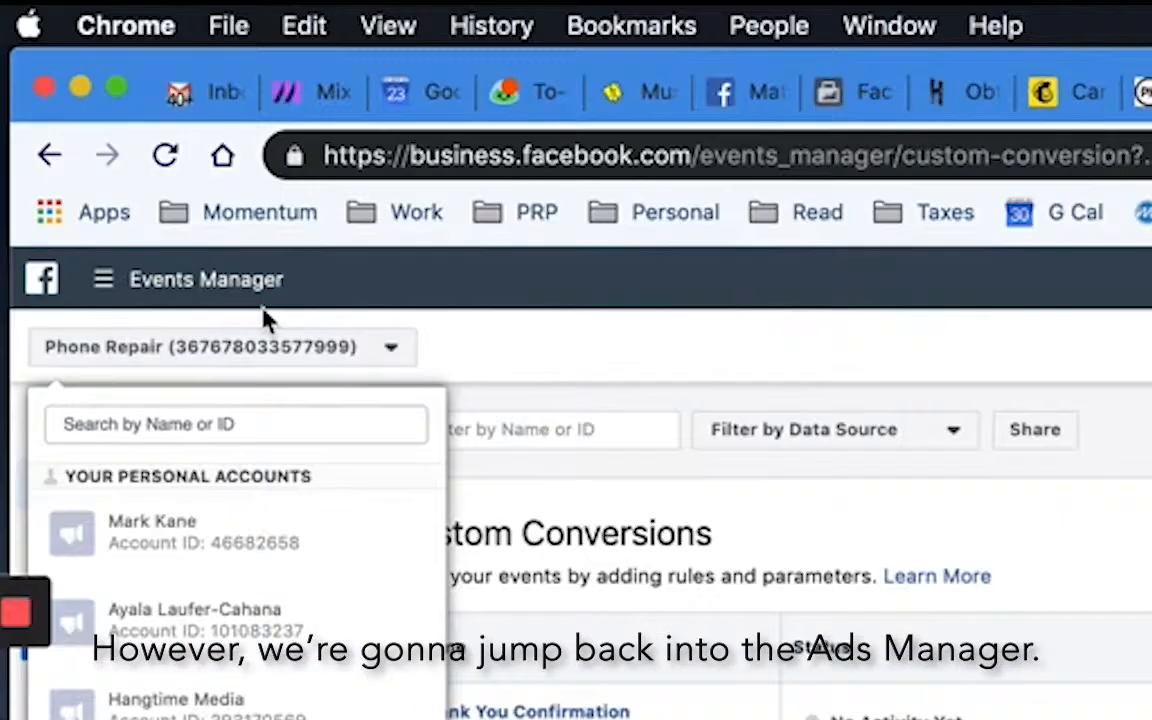
pyautogui.click(45, 127)
pyautogui.click(40, 201)
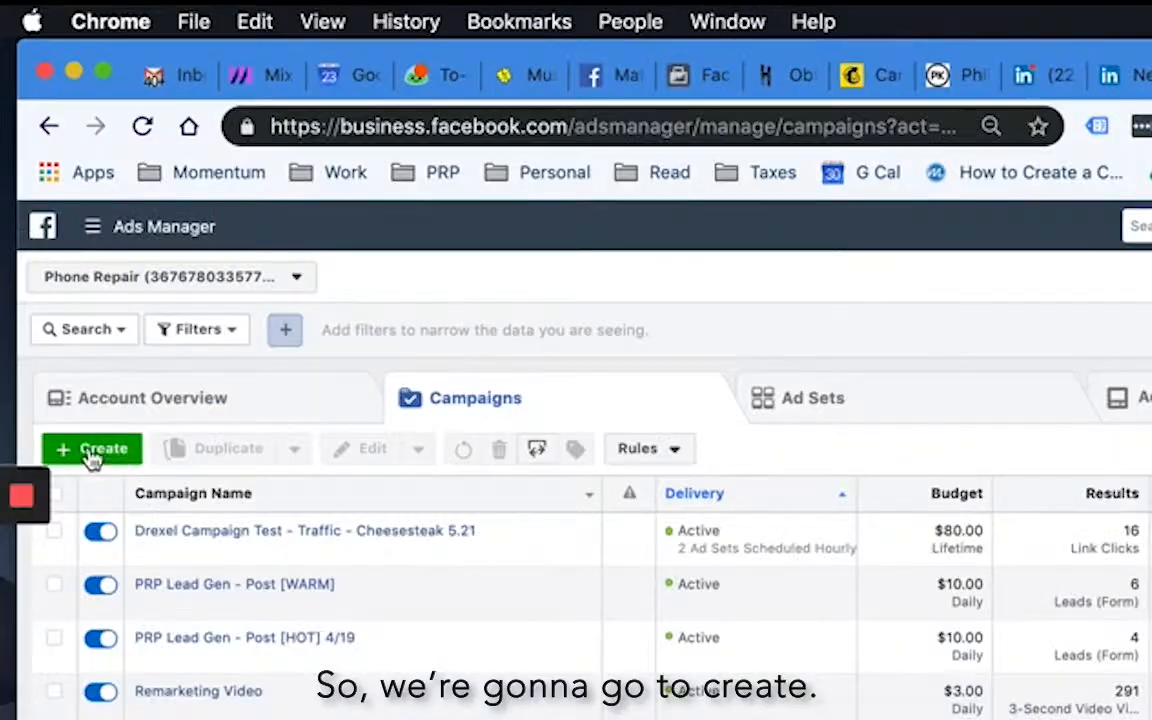
# Step: Create a campaign with the Traffic objective and name it "PRP - All Remarketing Sets - IG Video Swipe (5.23)"
pyautogui.click(92, 452)
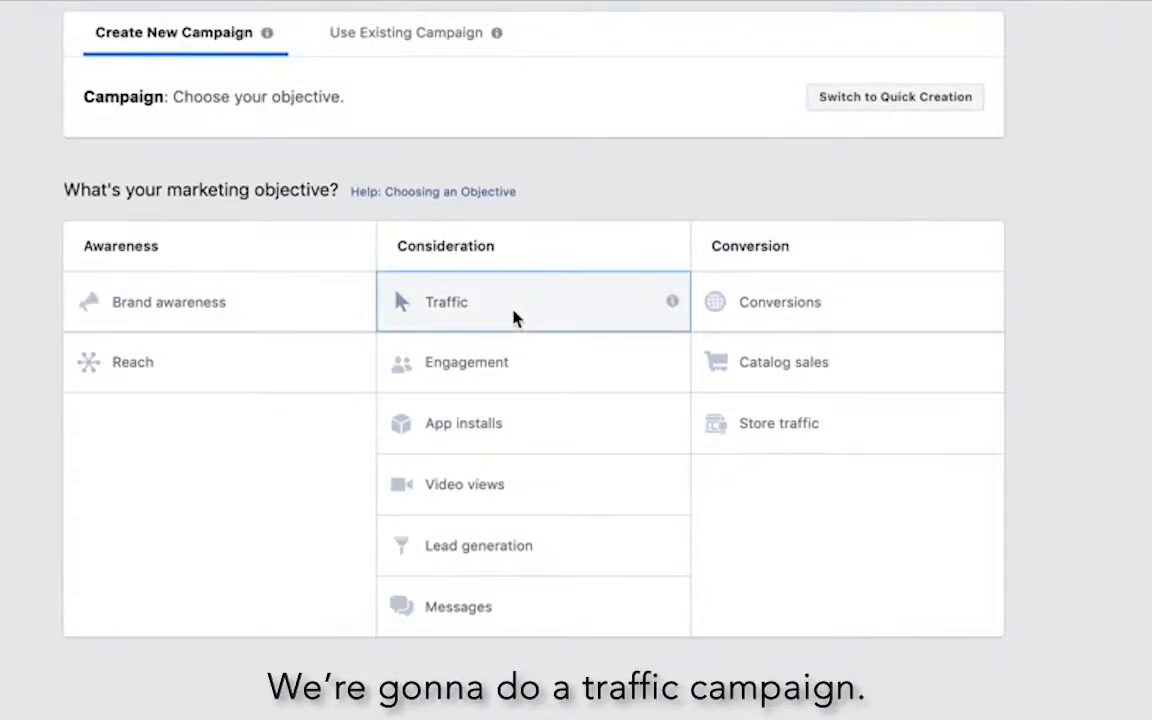
pyautogui.click(514, 319)
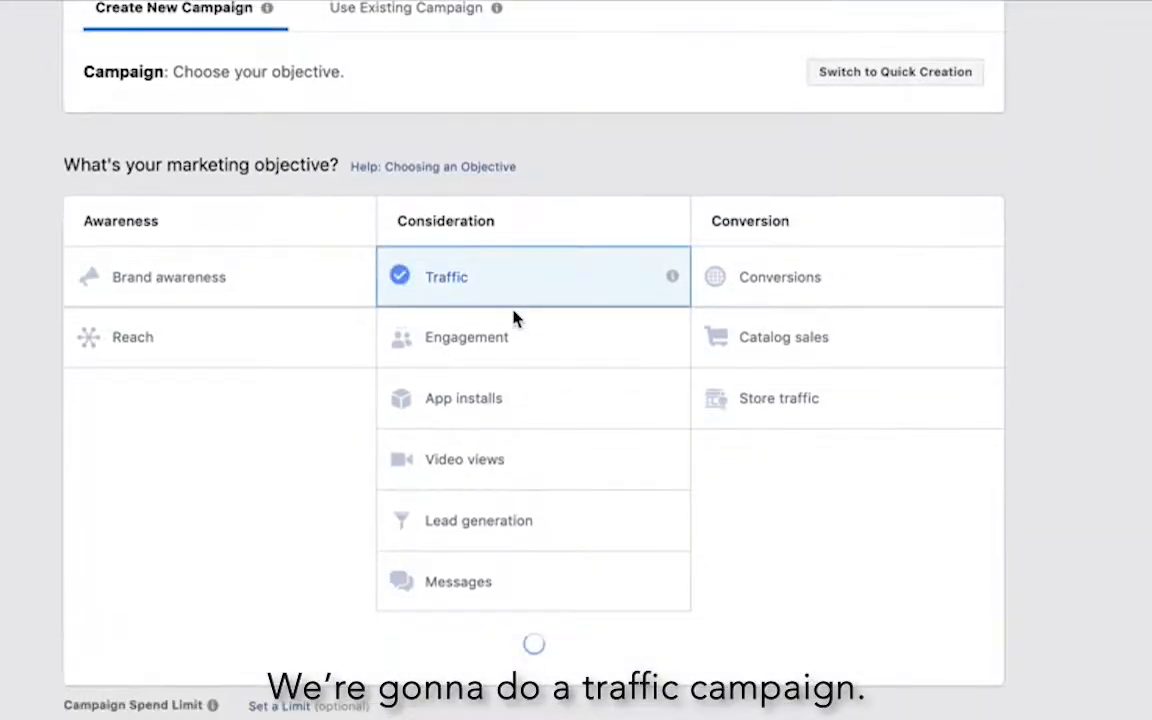
pyautogui.scroll(-1, 505, 495)
pyautogui.tripleClick(496, 489)
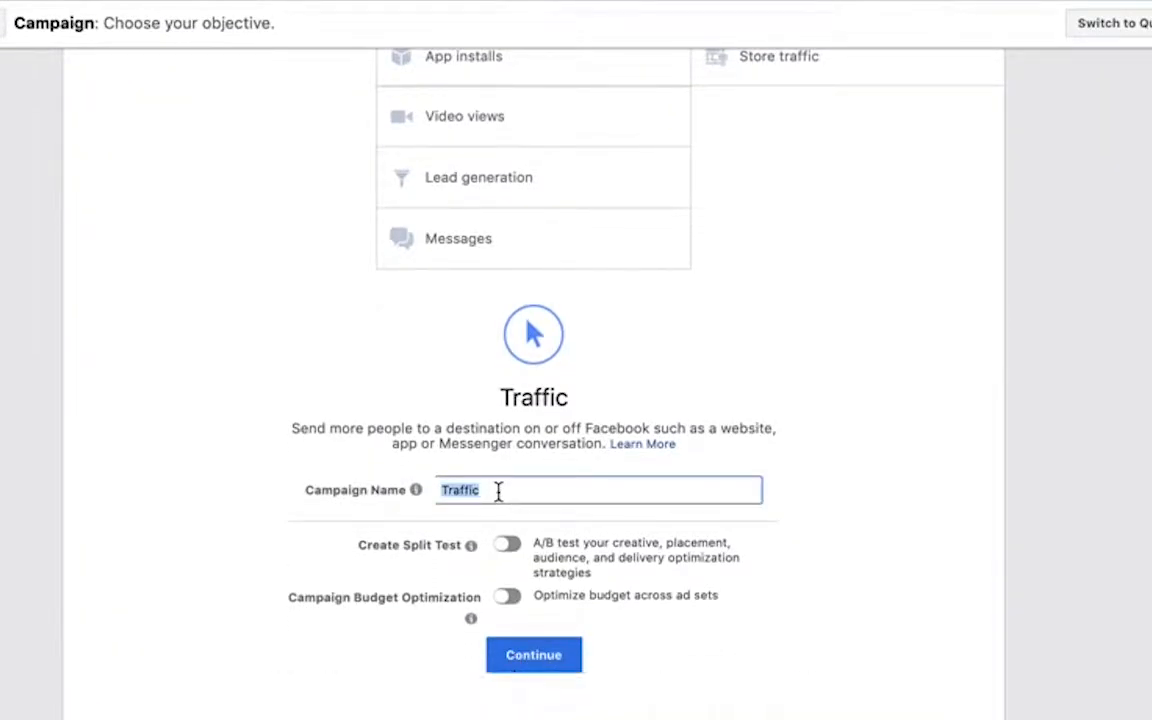
pyautogui.write('PRP - All Remarketing Sets -')
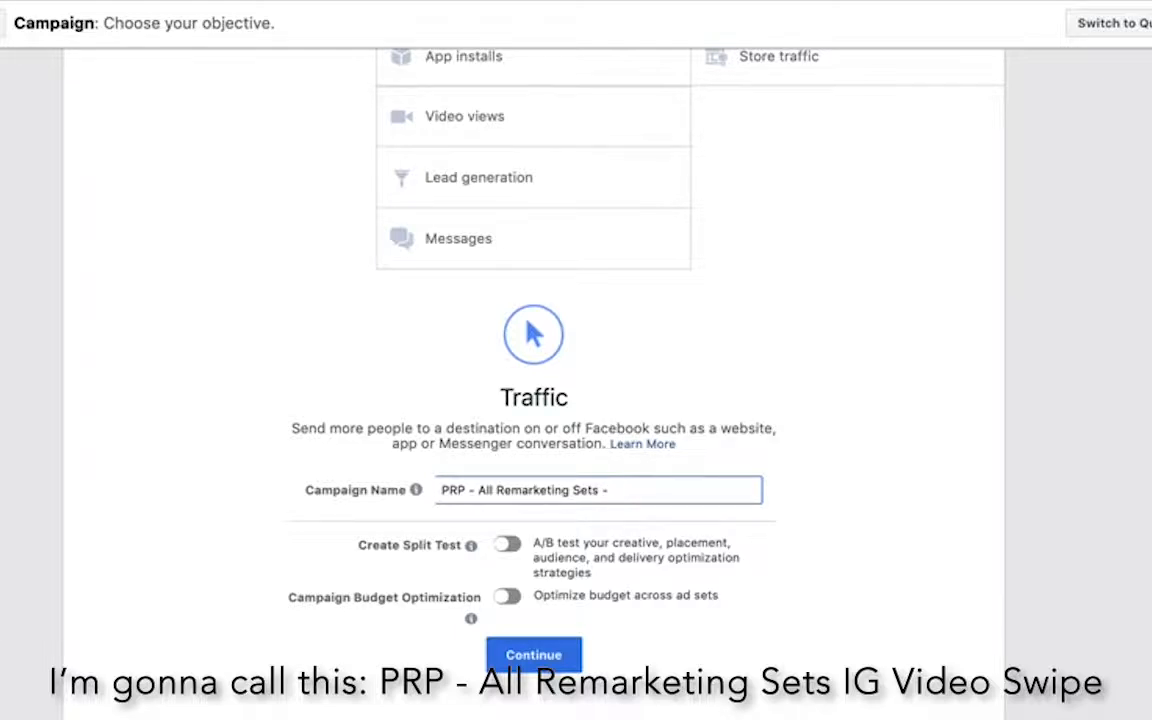
pyautogui.write('pe (5.23')
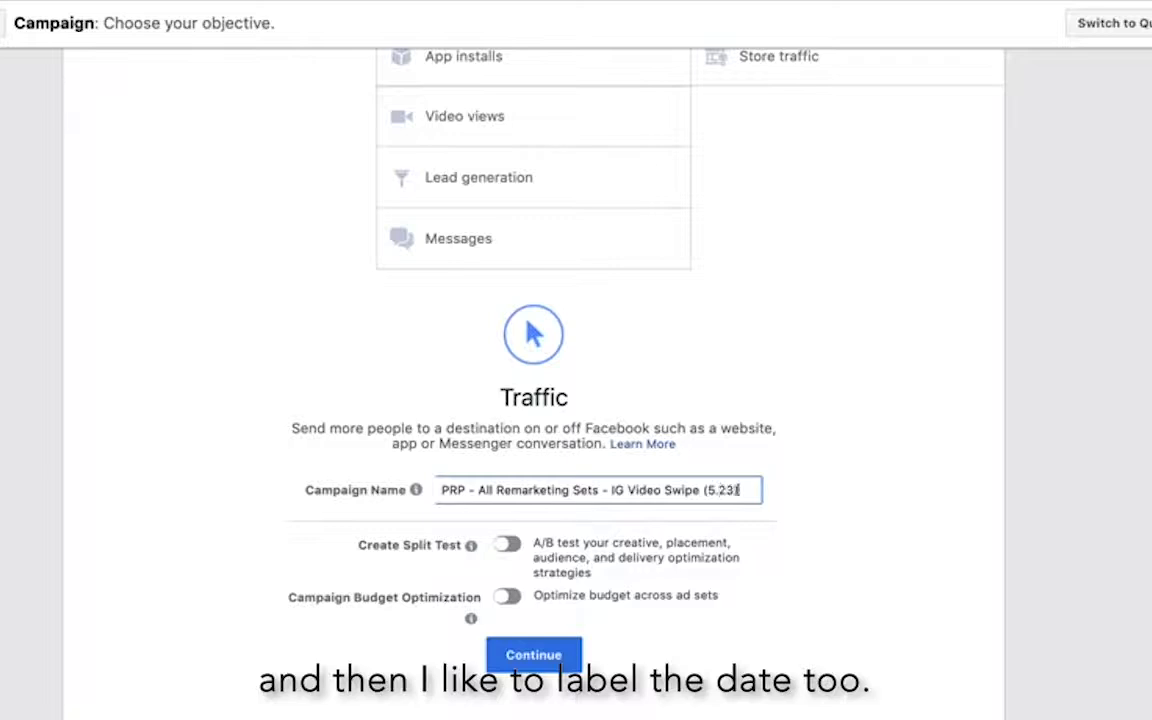
# Step: Enable campaign budget optimization with a daily budget of $6.00 and proceed to the ad set settings
pyautogui.click(508, 596)
pyautogui.scroll(-2, 580, 605)
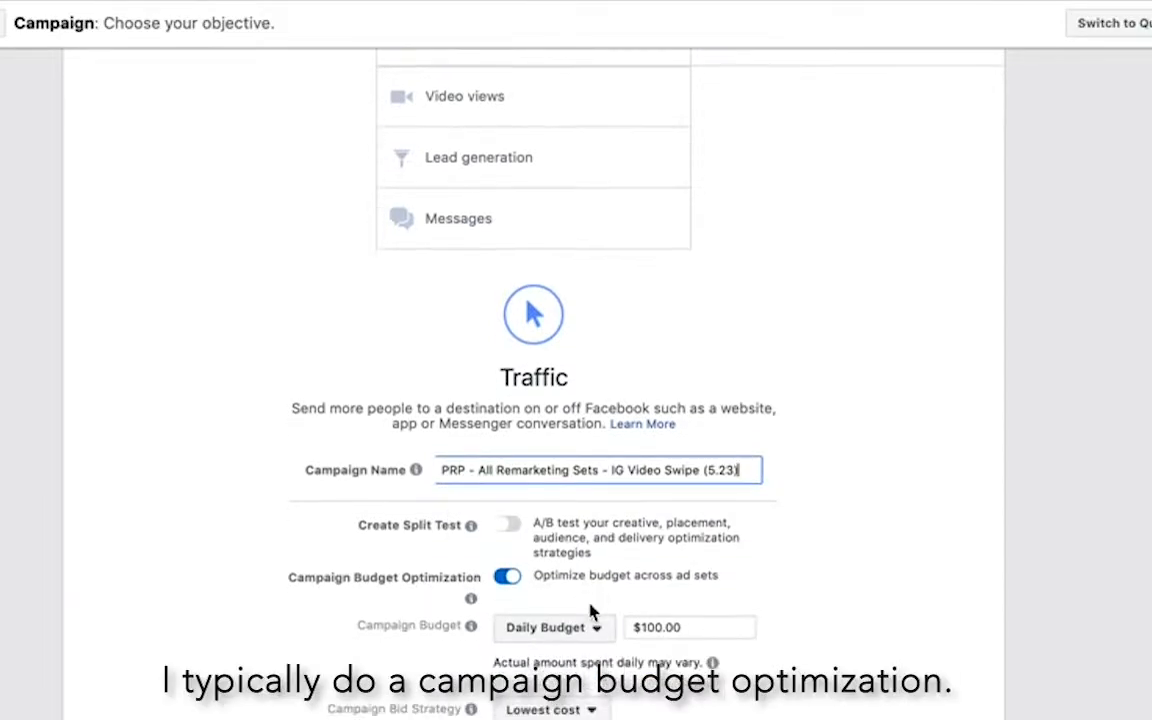
pyautogui.click(662, 576)
pyautogui.write('10.')
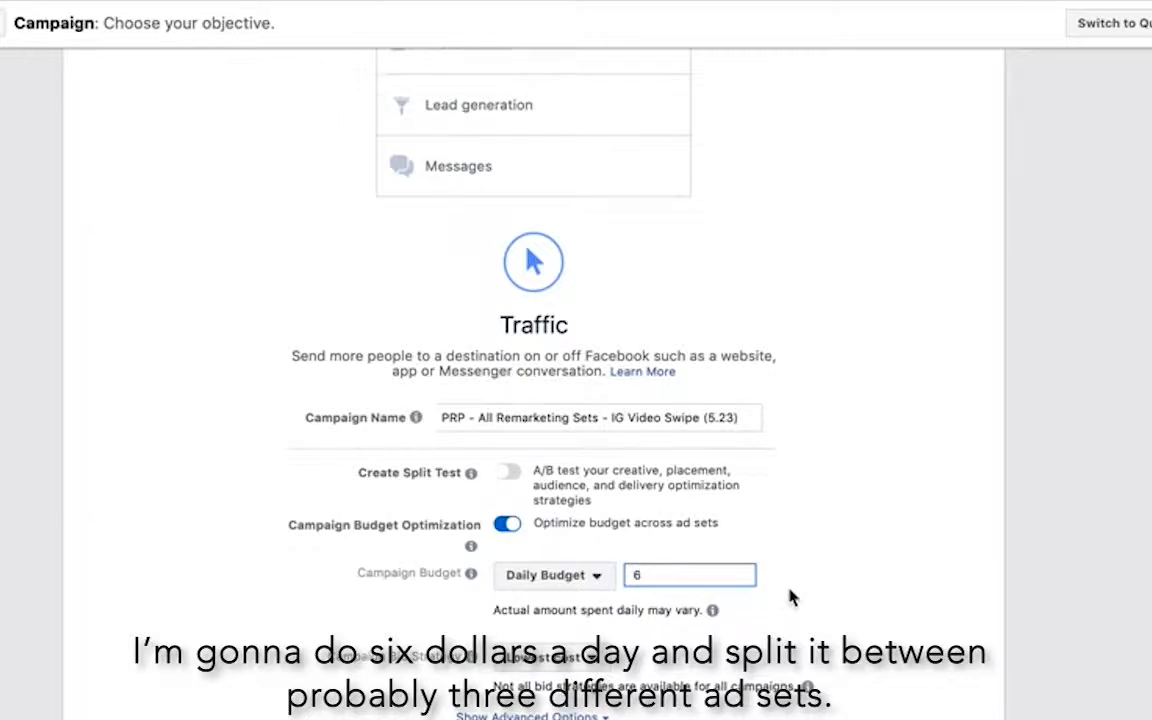
pyautogui.click(790, 597)
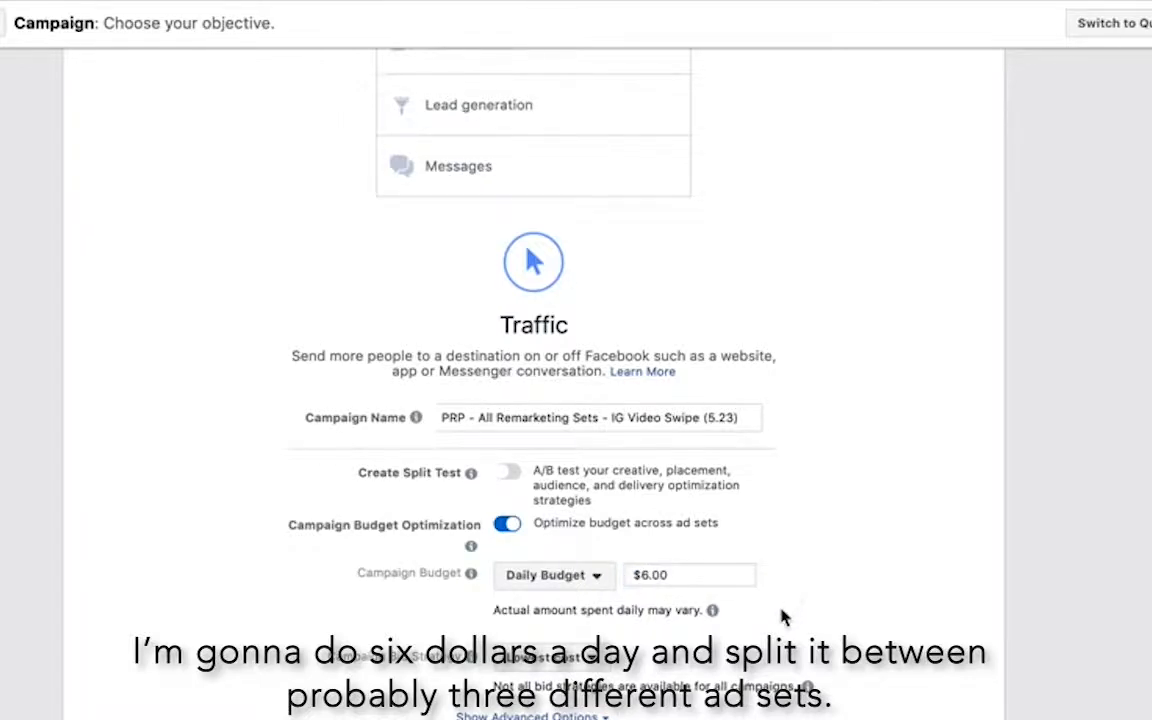
pyautogui.scroll(-3, 784, 689)
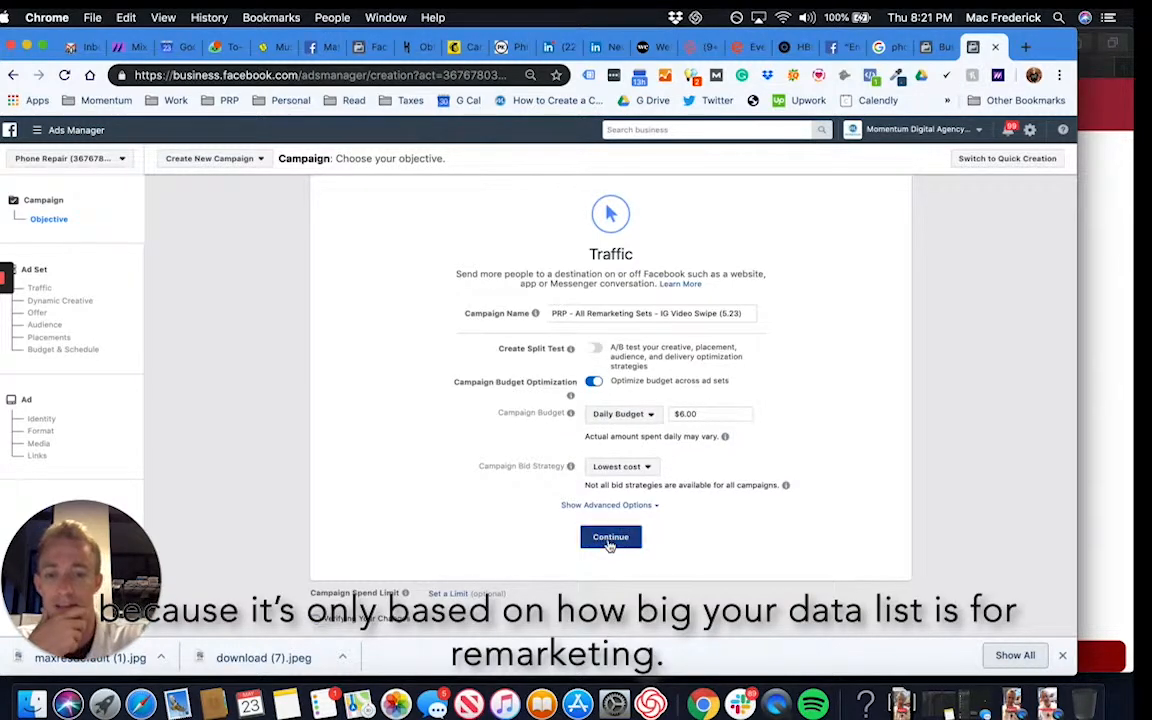
pyautogui.click(611, 537)
# Step: Target the ad set at the saved audience PRP ALL Video Views
pyautogui.tripleClick(436, 177)
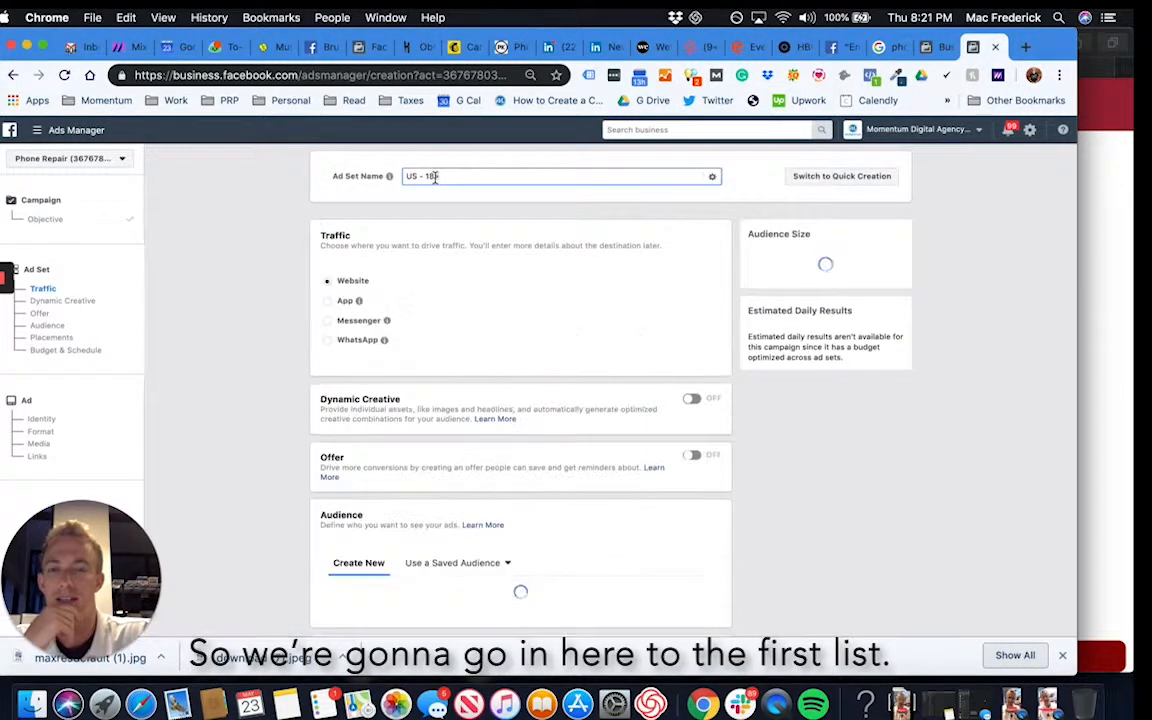
pyautogui.click(387, 212)
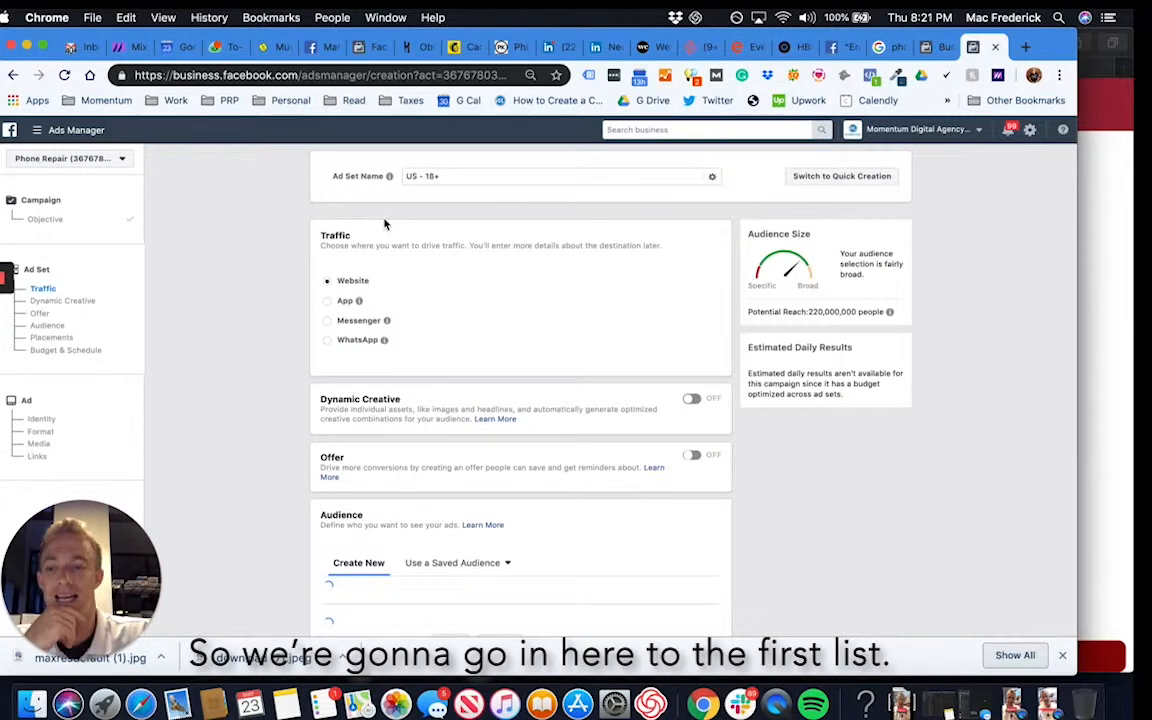
pyautogui.scroll(-2, 440, 390)
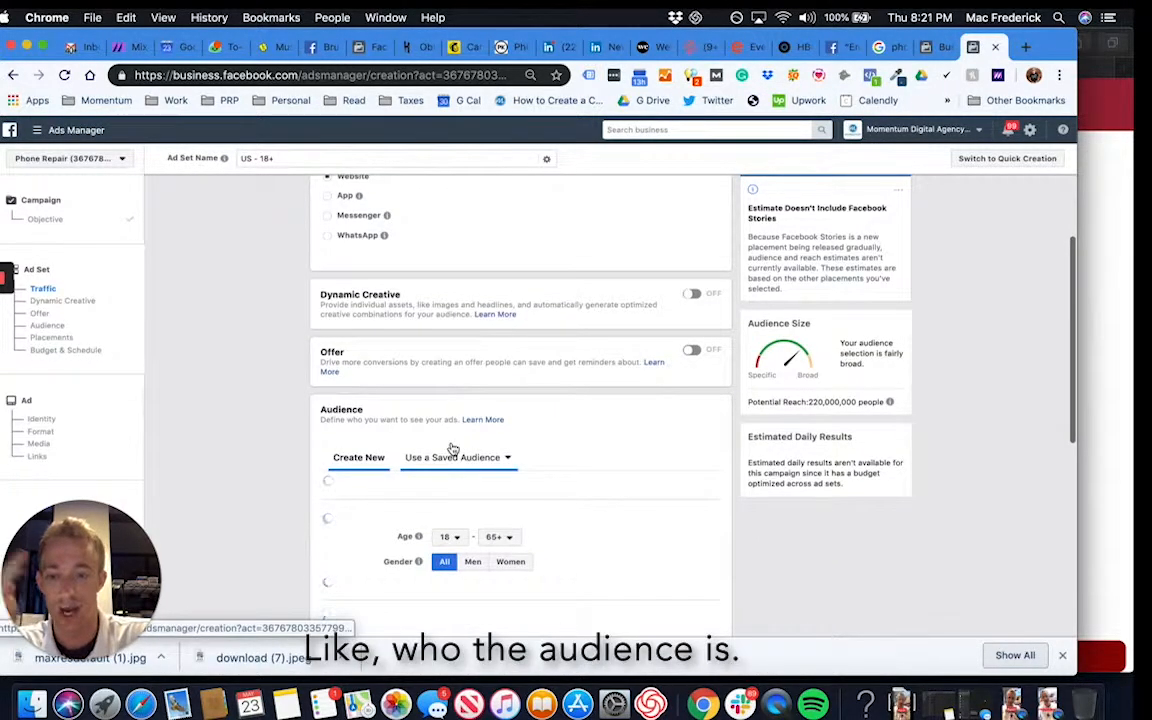
pyautogui.scroll(-1, 396, 462)
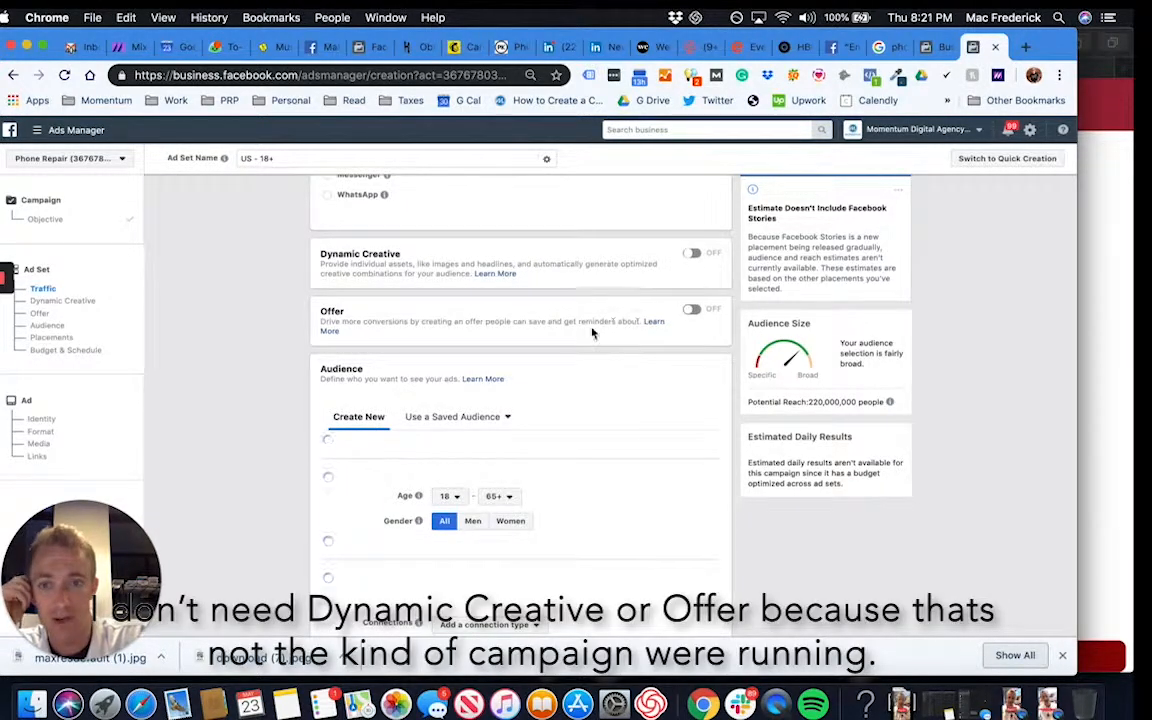
pyautogui.scroll(-1, 640, 328)
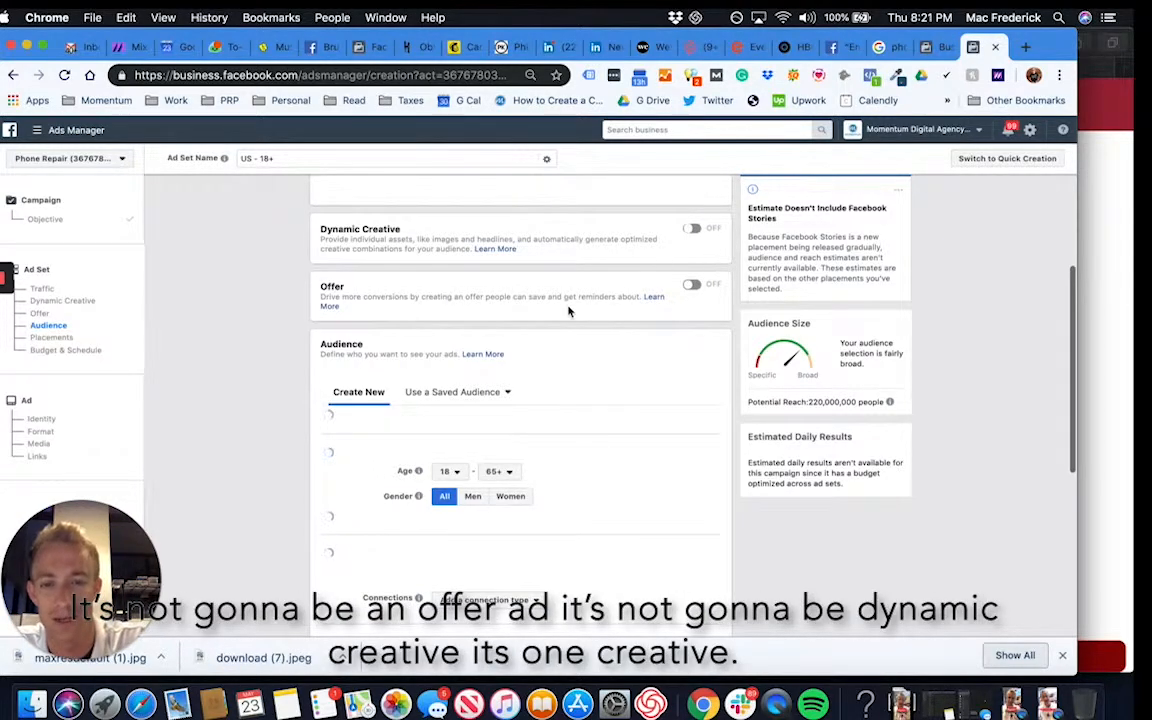
pyautogui.scroll(-4, 520, 350)
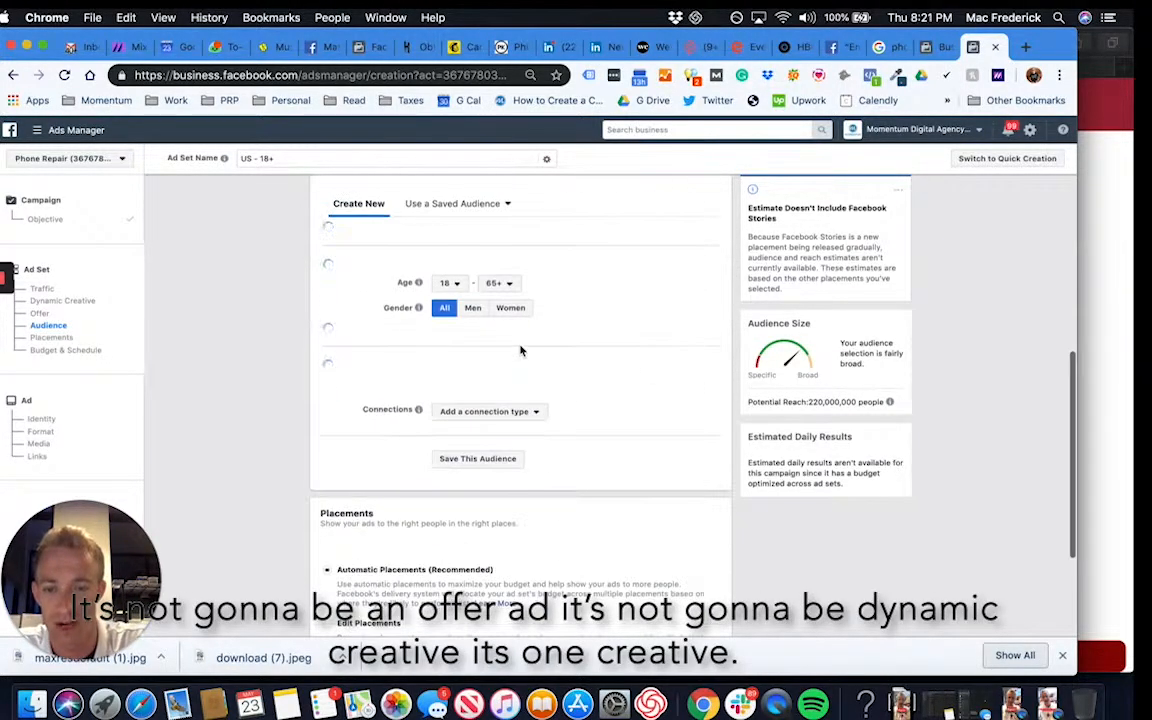
pyautogui.click(447, 202)
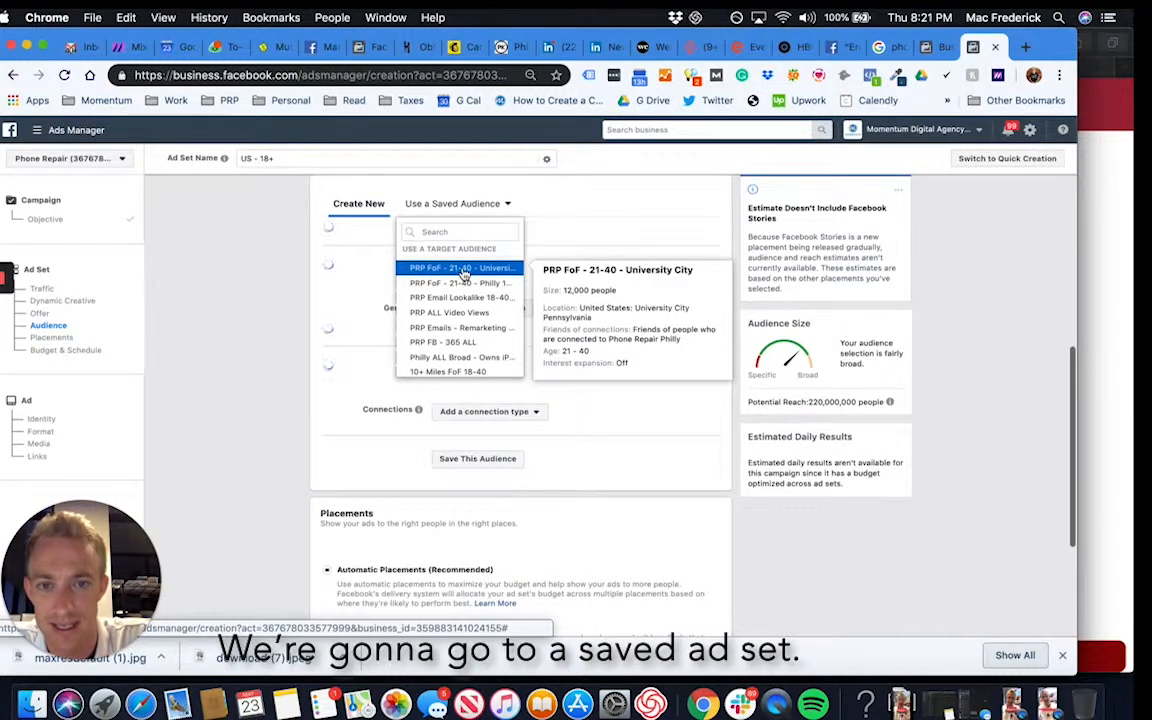
pyautogui.click(452, 314)
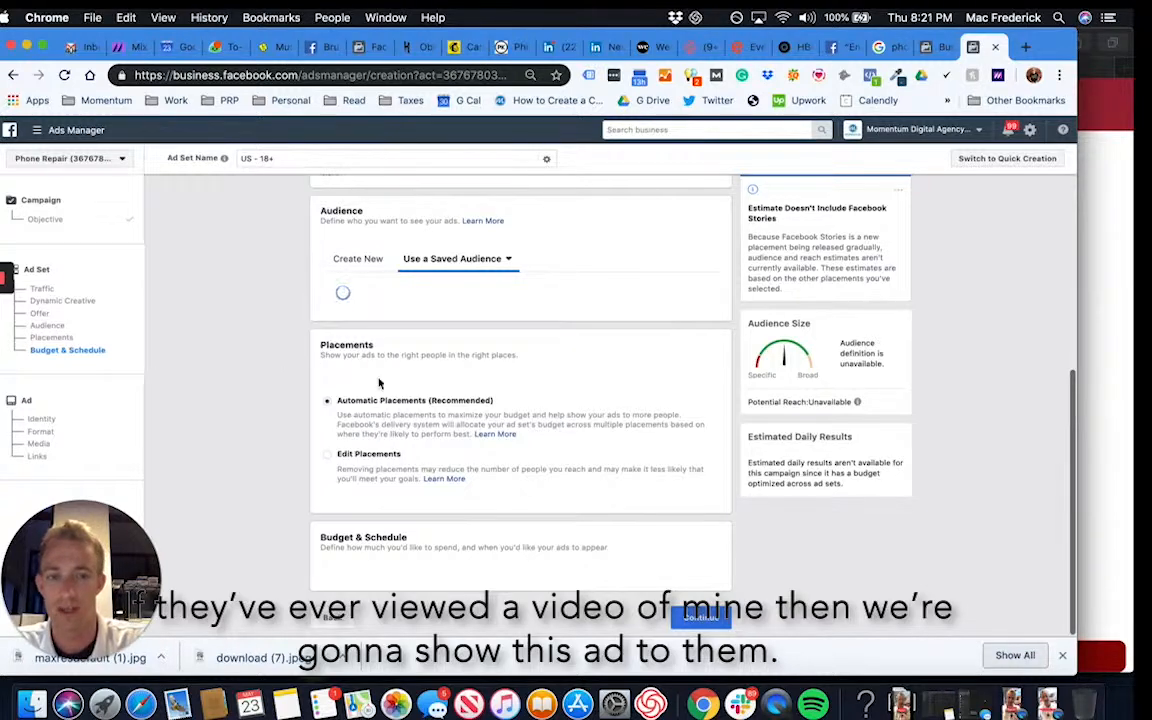
# Step: Name the ad set "PRP All Video Views"
pyautogui.scroll(3, 378, 383)
pyautogui.scroll(2, 378, 383)
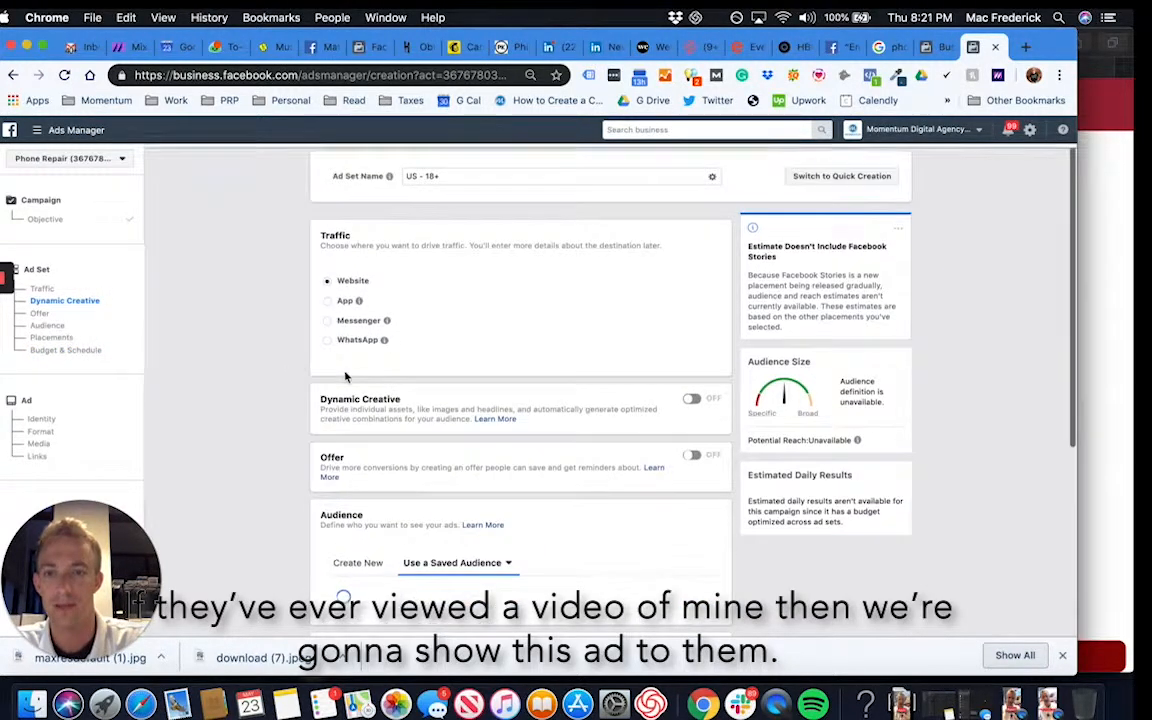
pyautogui.tripleClick(468, 175)
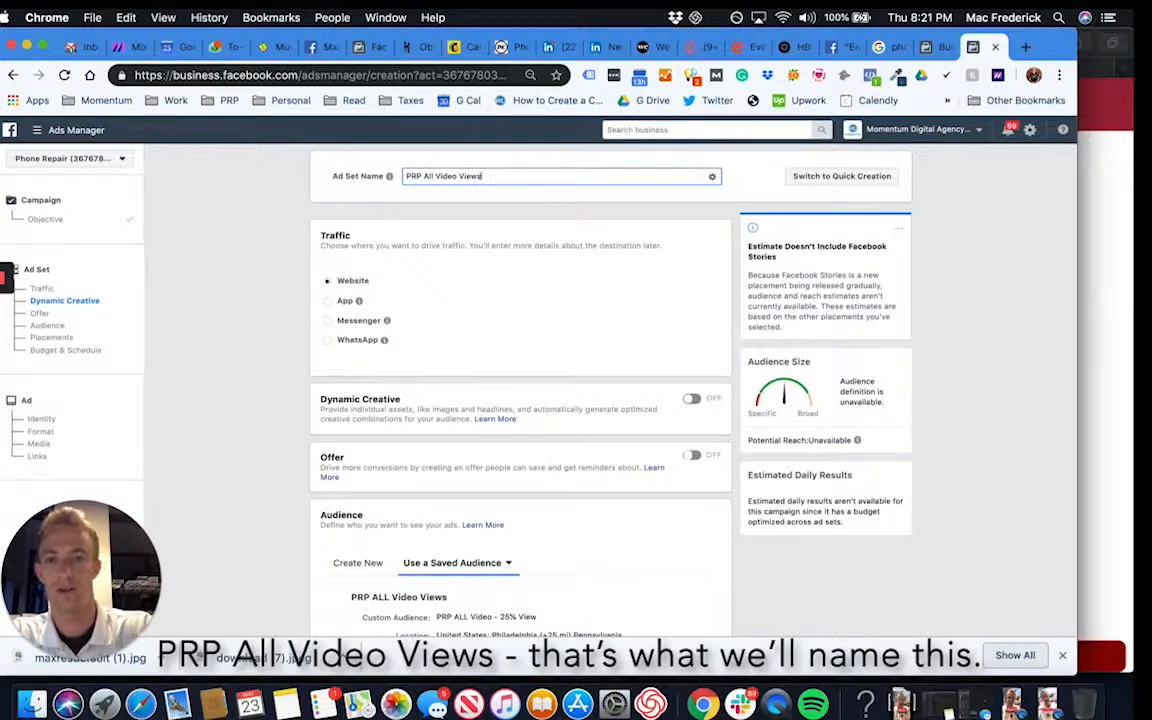
# Step: Switch to manually edited placements and deselect every Facebook, Instagram, Audience Network and Messenger placement except Instagram Stories
pyautogui.scroll(-5, 292, 427)
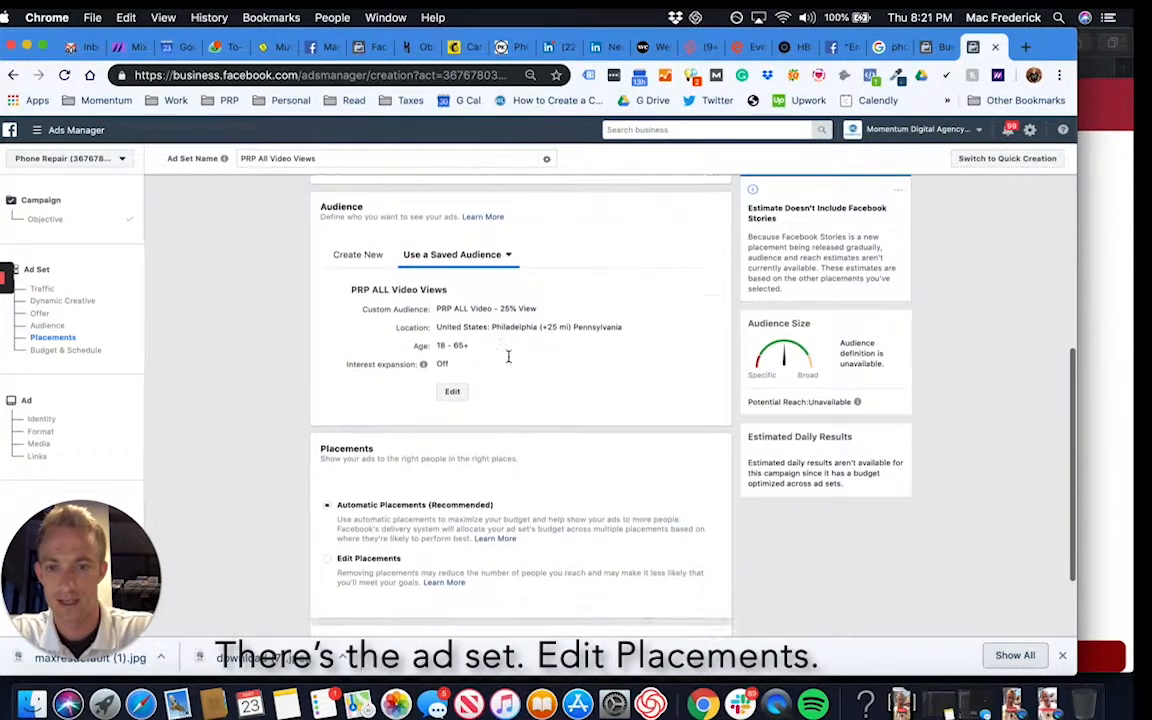
pyautogui.scroll(-1, 487, 390)
pyautogui.click(380, 466)
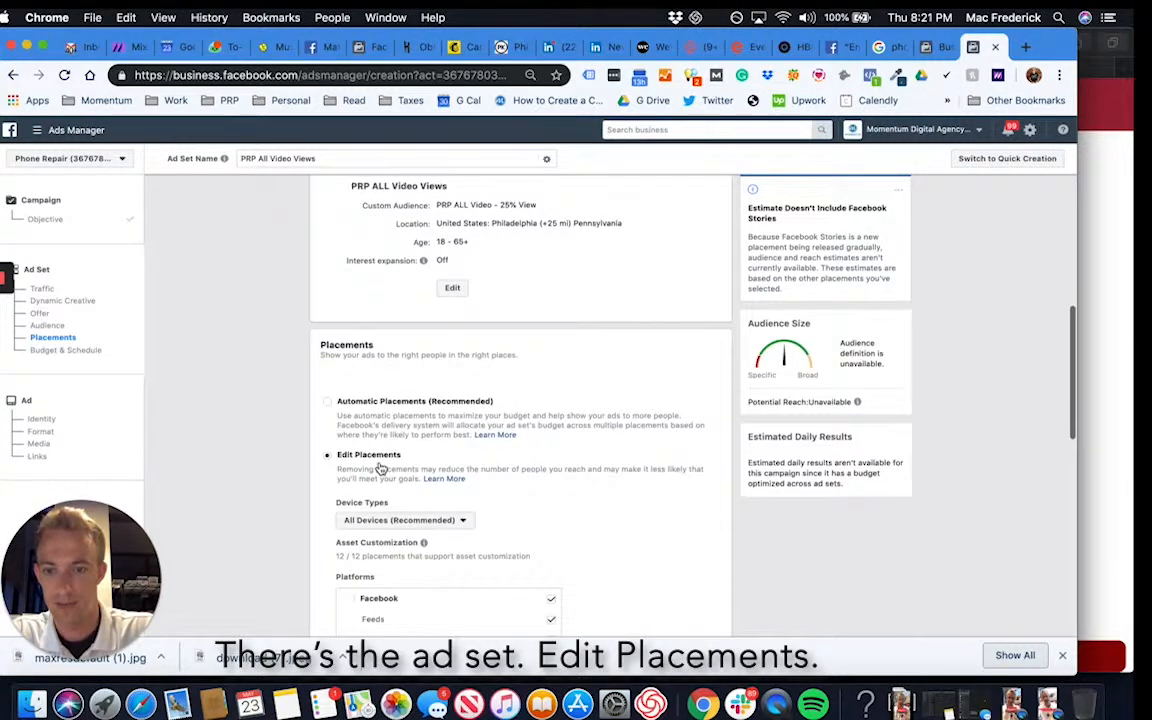
pyautogui.scroll(-4, 380, 466)
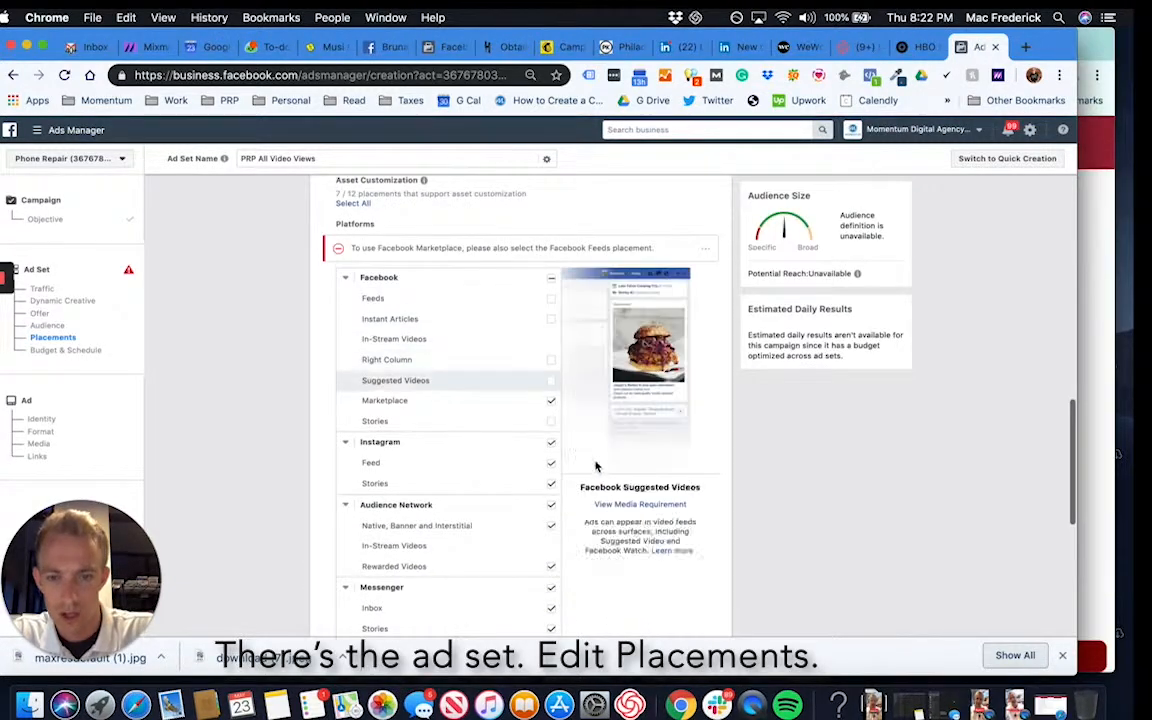
pyautogui.click(551, 421)
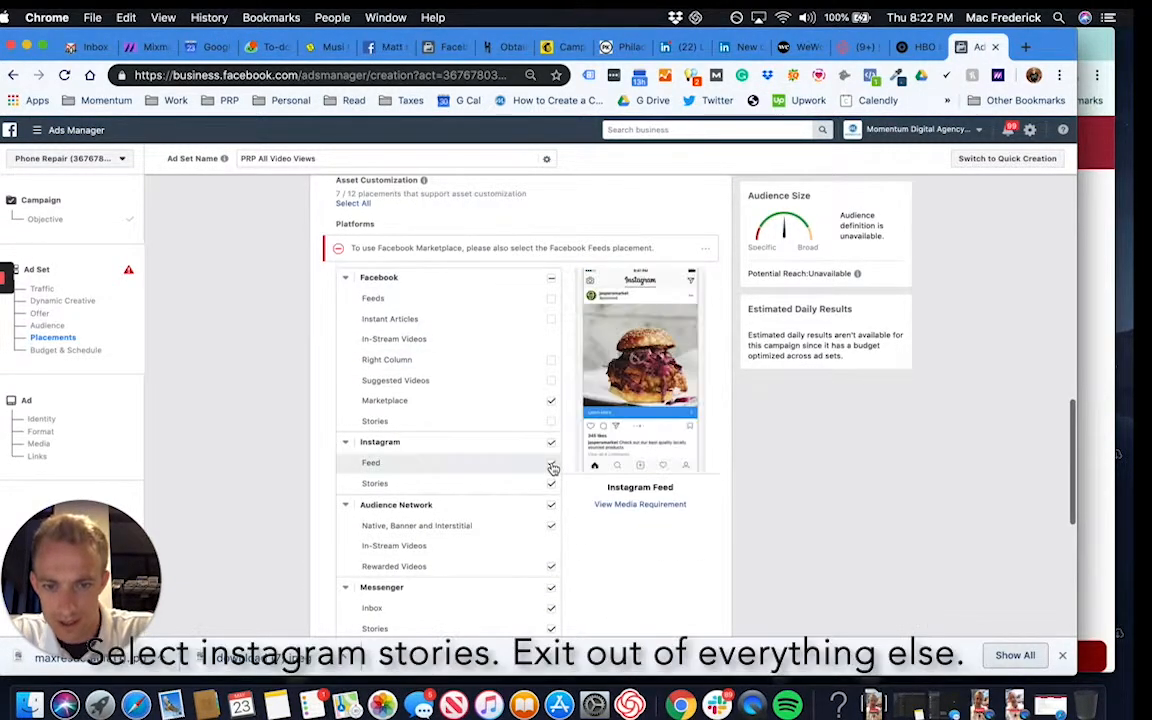
pyautogui.click(551, 463)
pyautogui.click(551, 403)
pyautogui.scroll(-3, 551, 405)
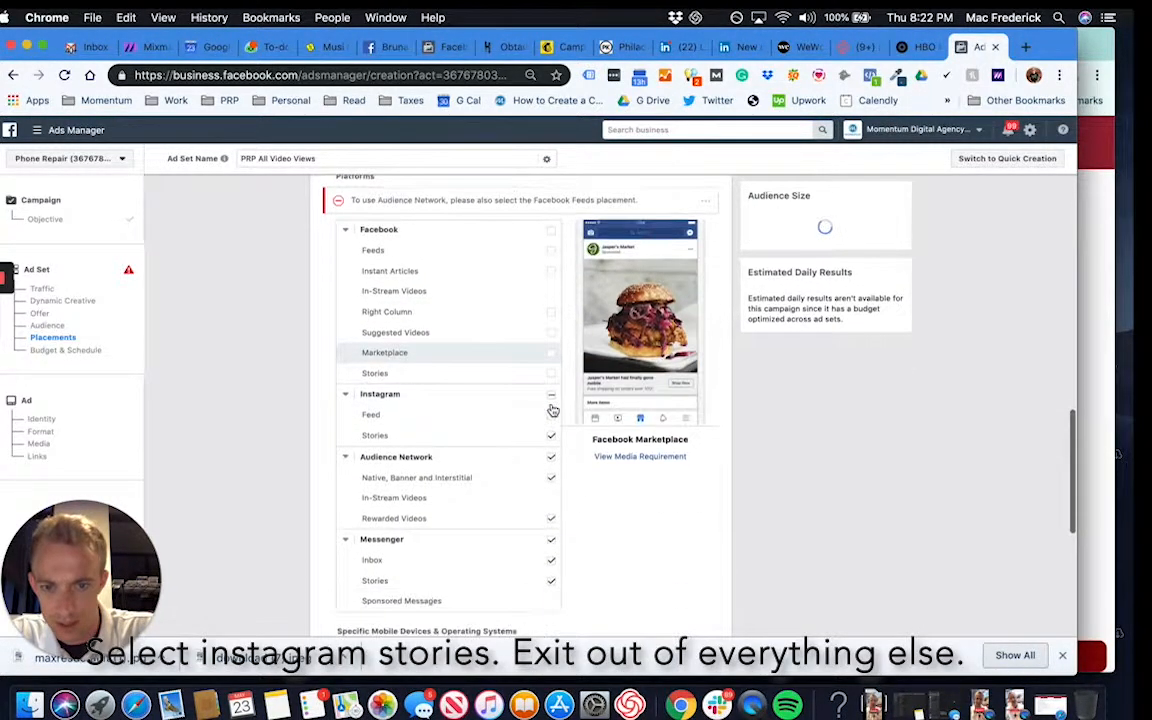
pyautogui.click(551, 355)
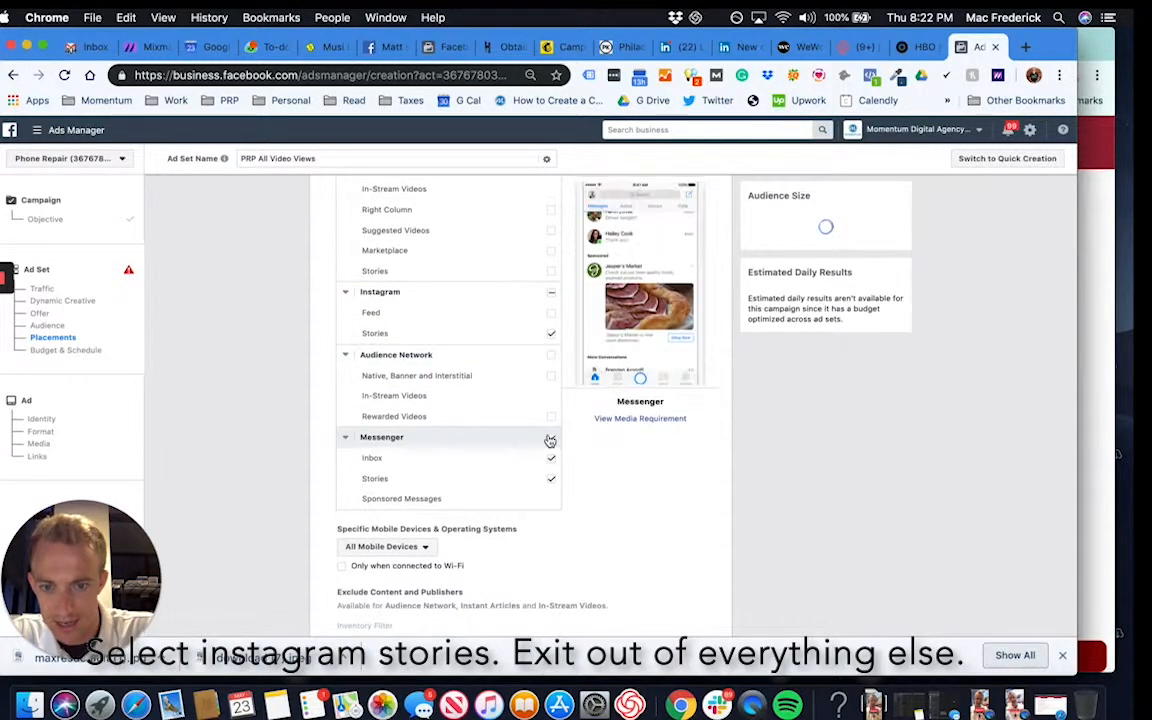
pyautogui.click(550, 439)
# Step: Try limiting the placements to iOS Devices Only, and set the mobile device option back to All Mobile Devices
pyautogui.scroll(-3, 483, 545)
pyautogui.click(424, 380)
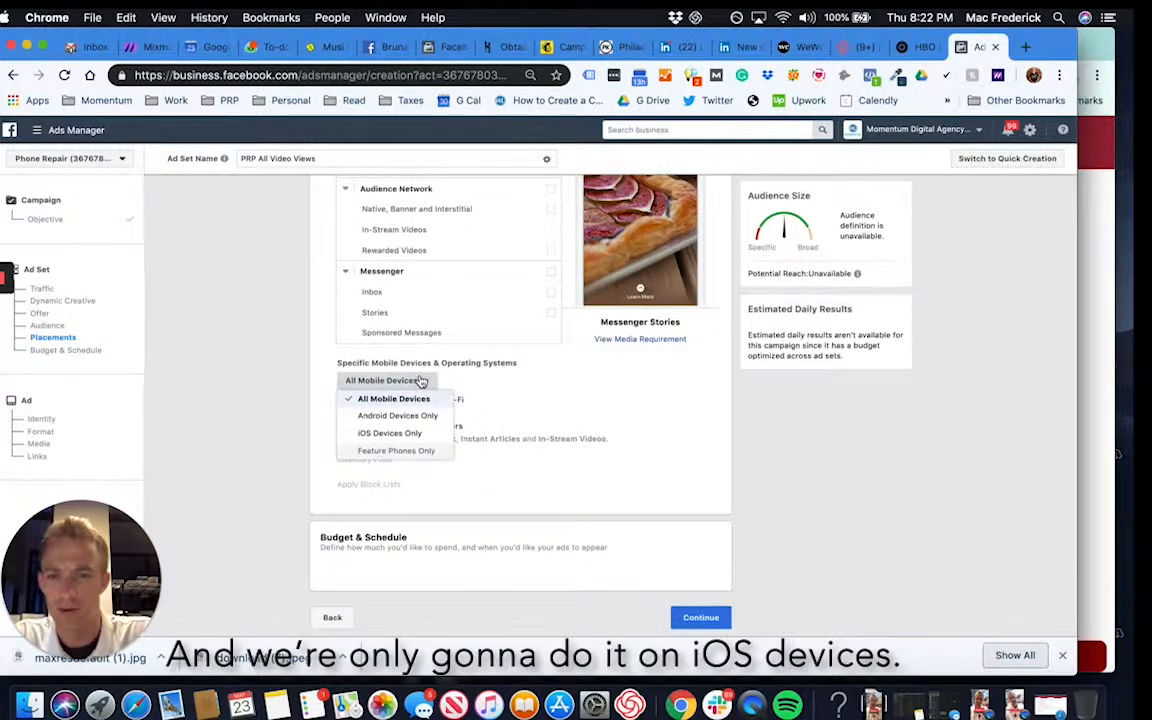
pyautogui.click(389, 433)
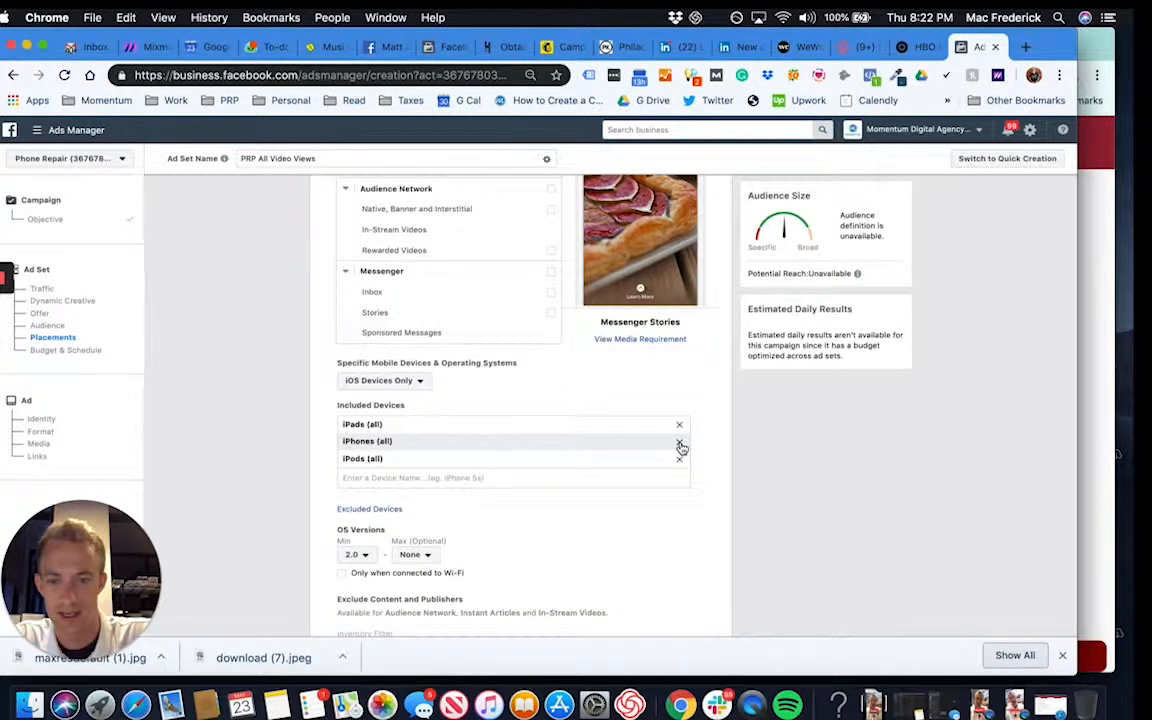
pyautogui.click(396, 381)
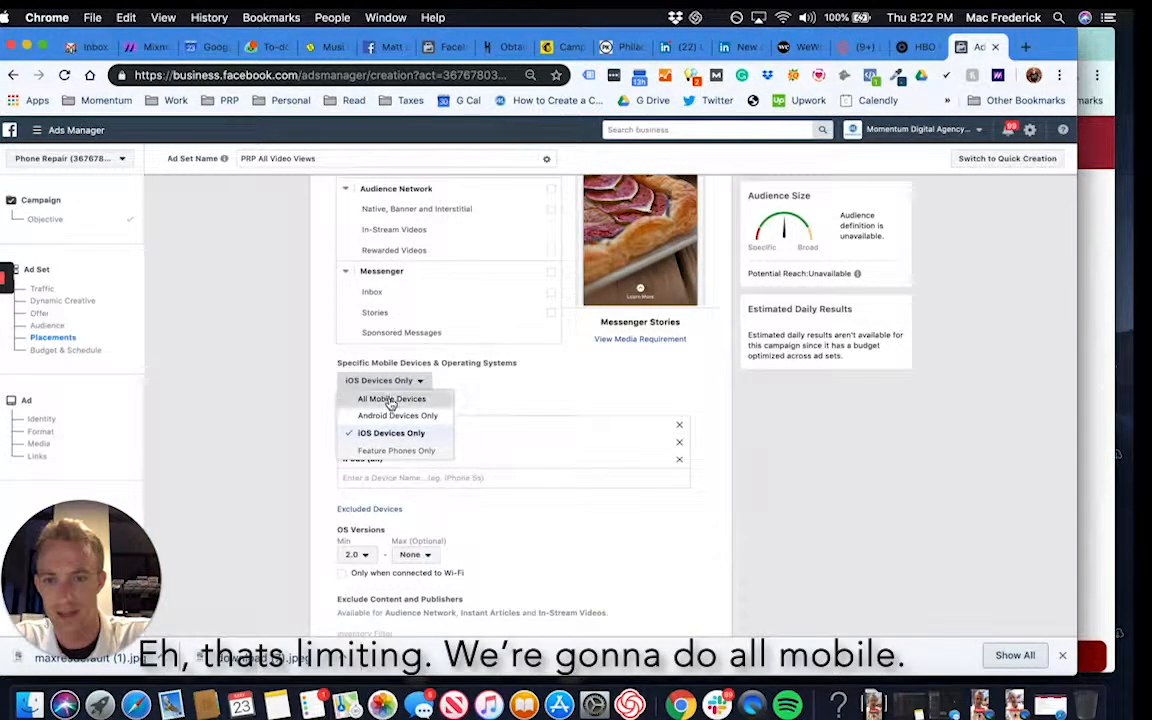
pyautogui.click(385, 400)
pyautogui.scroll(5, 303, 436)
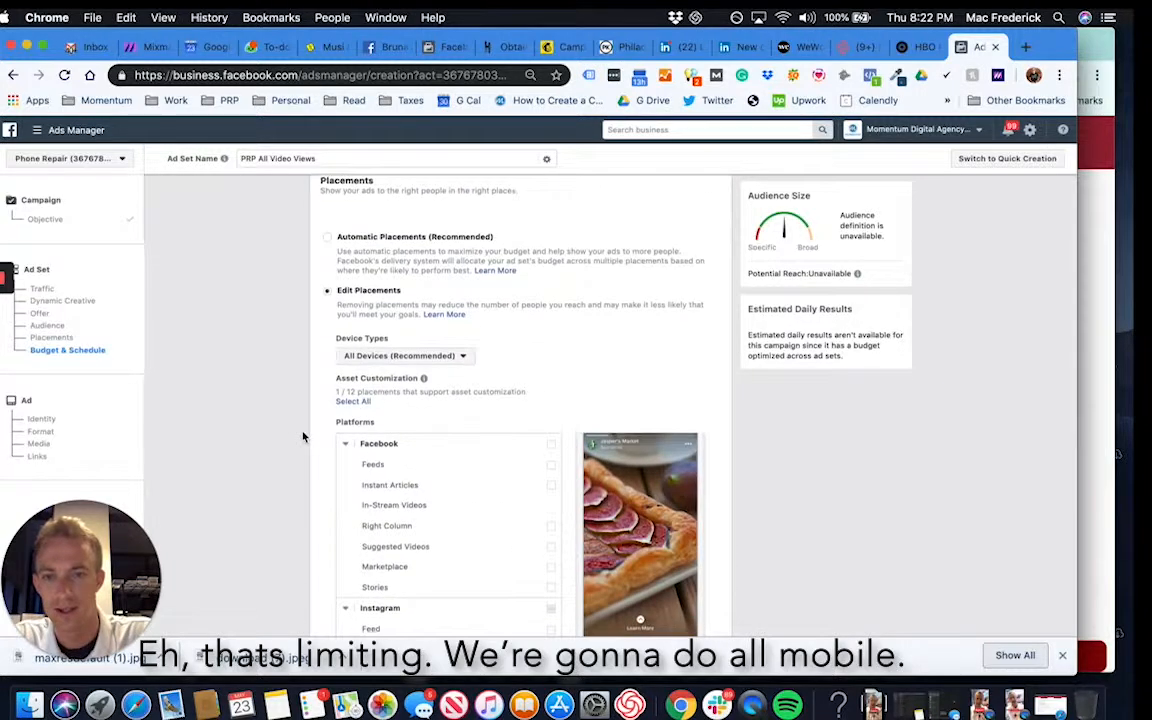
pyautogui.scroll(-5, 303, 436)
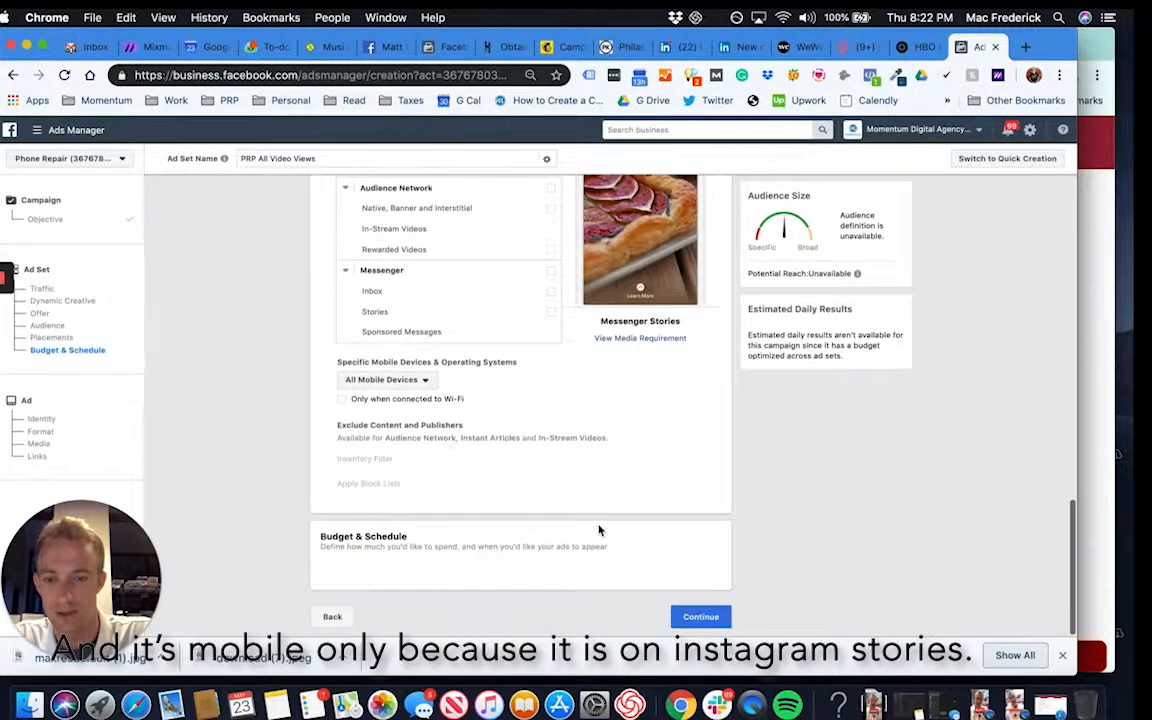
pyautogui.scroll(10, 599, 531)
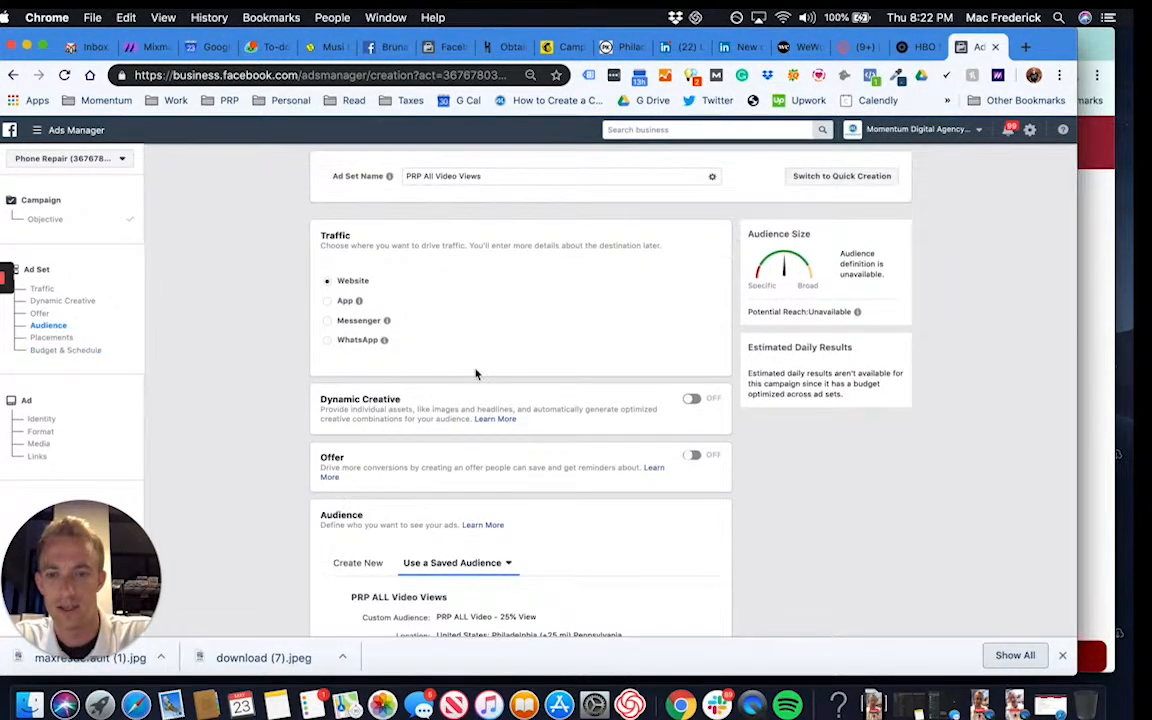
pyautogui.scroll(-10, 370, 373)
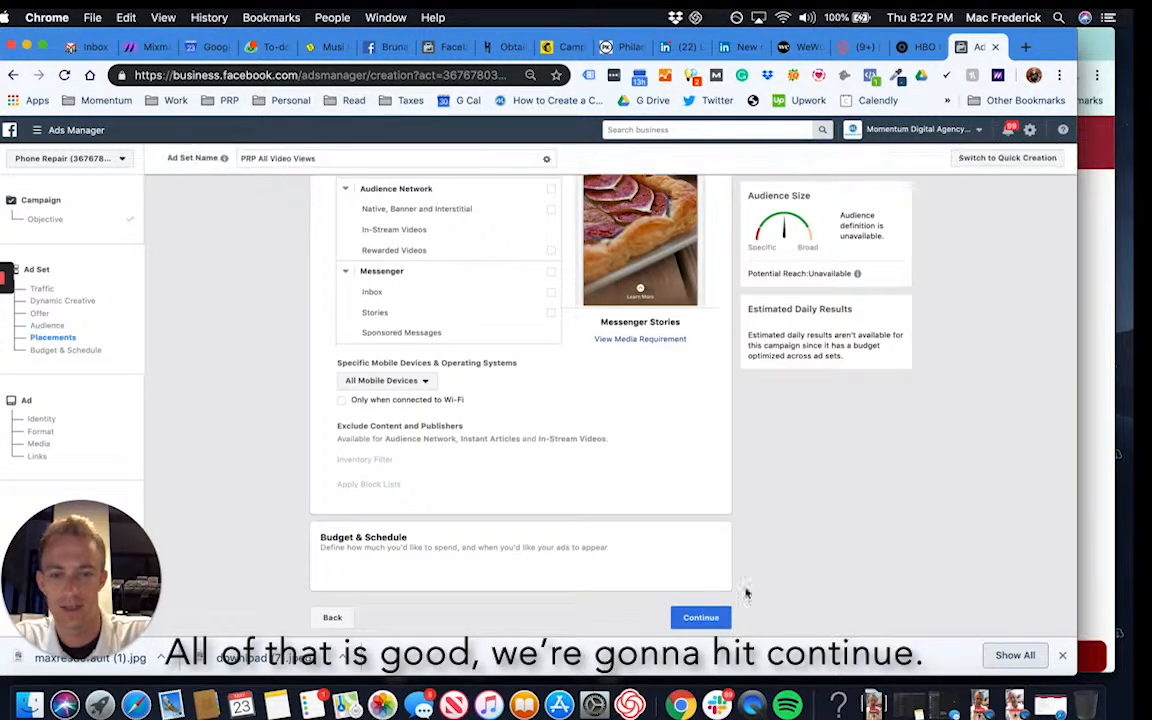
# Step: Continue from the ad set to the ad setup and name the ad "PRP IG Swipe Up 5.23"
pyautogui.click(700, 617)
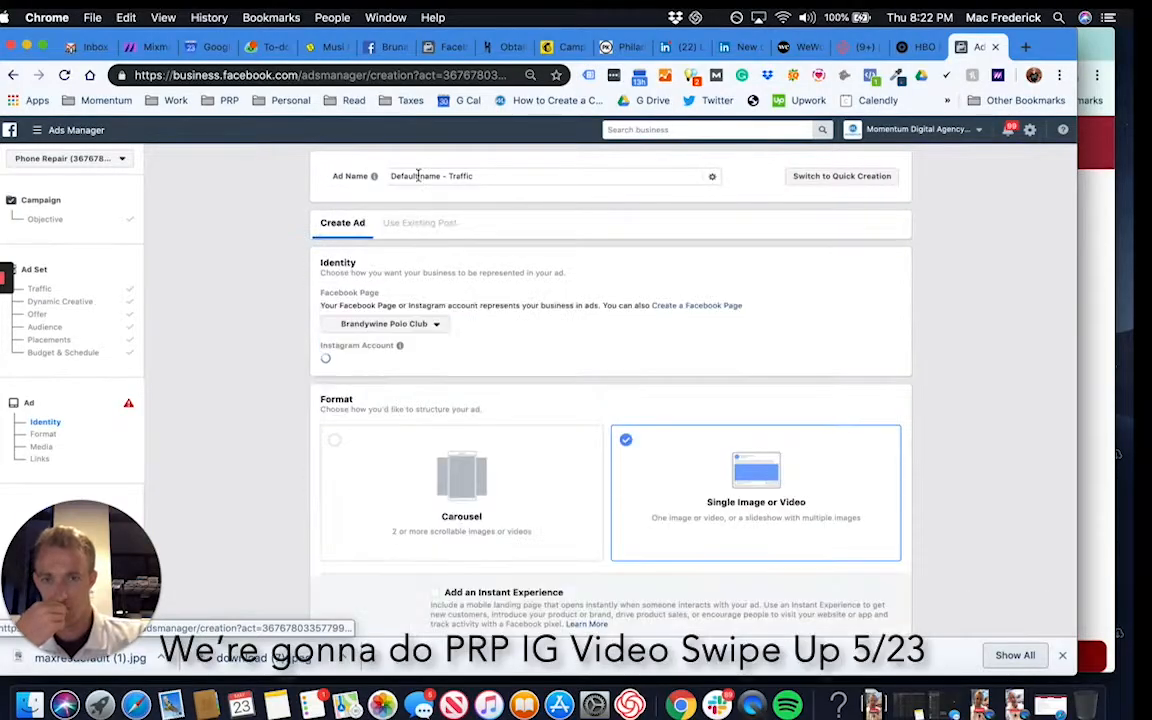
pyautogui.tripleClick(419, 175)
pyautogui.write('PRP IG Swipe Up 5.23')
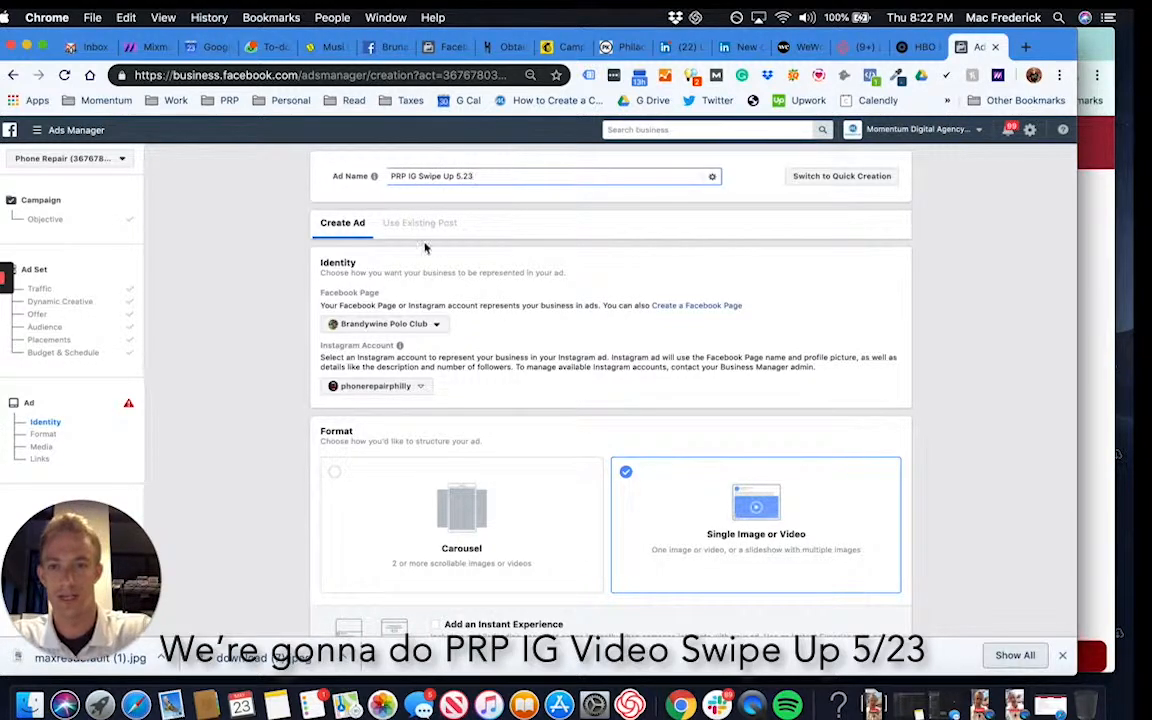
# Step: Change the Facebook Page that represents the business in the ad to Phone Repair Philly
pyautogui.scroll(-3, 410, 255)
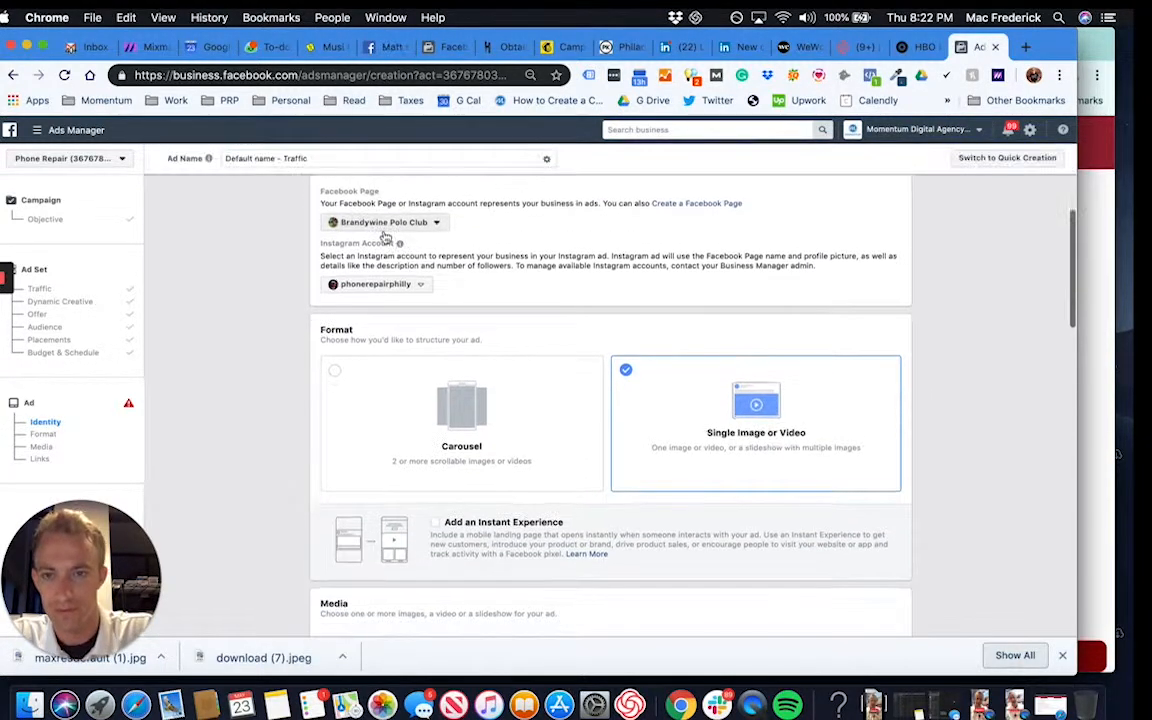
pyautogui.click(386, 223)
pyautogui.write('phone')
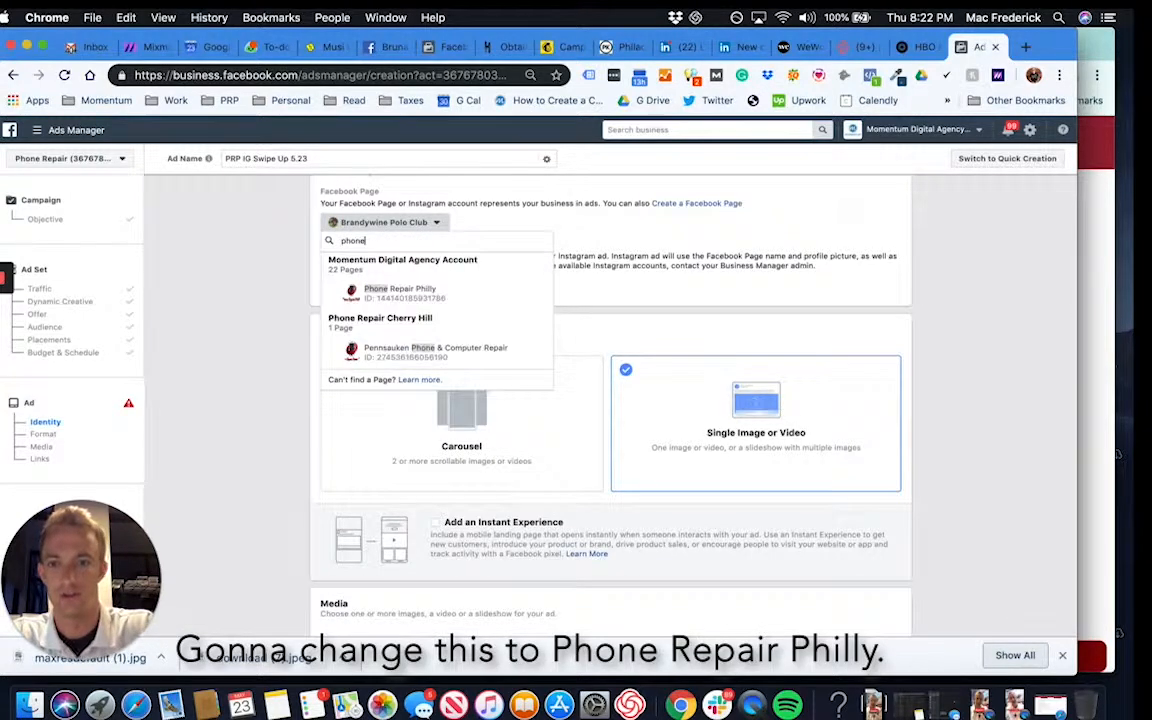
pyautogui.click(411, 302)
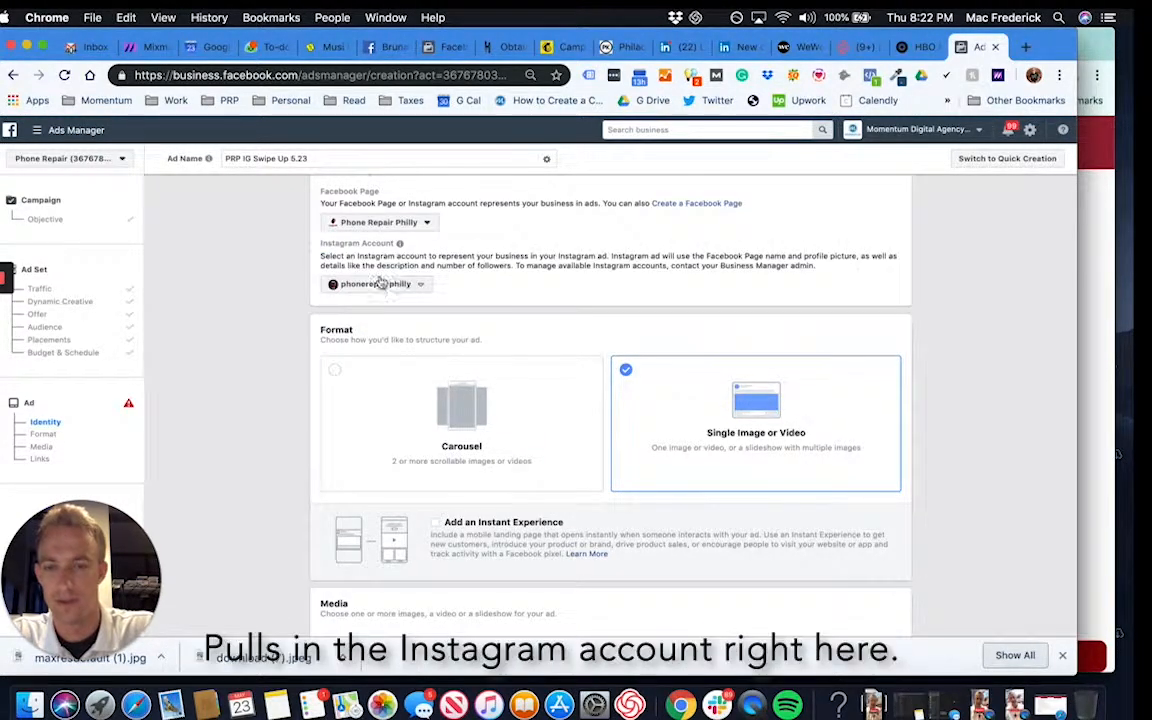
# Step: Choose Video/Slideshow as the ad media and upload eb22178187af455b9429e4b656774af7.MOV from the Downloads folder
pyautogui.scroll(-4, 730, 411)
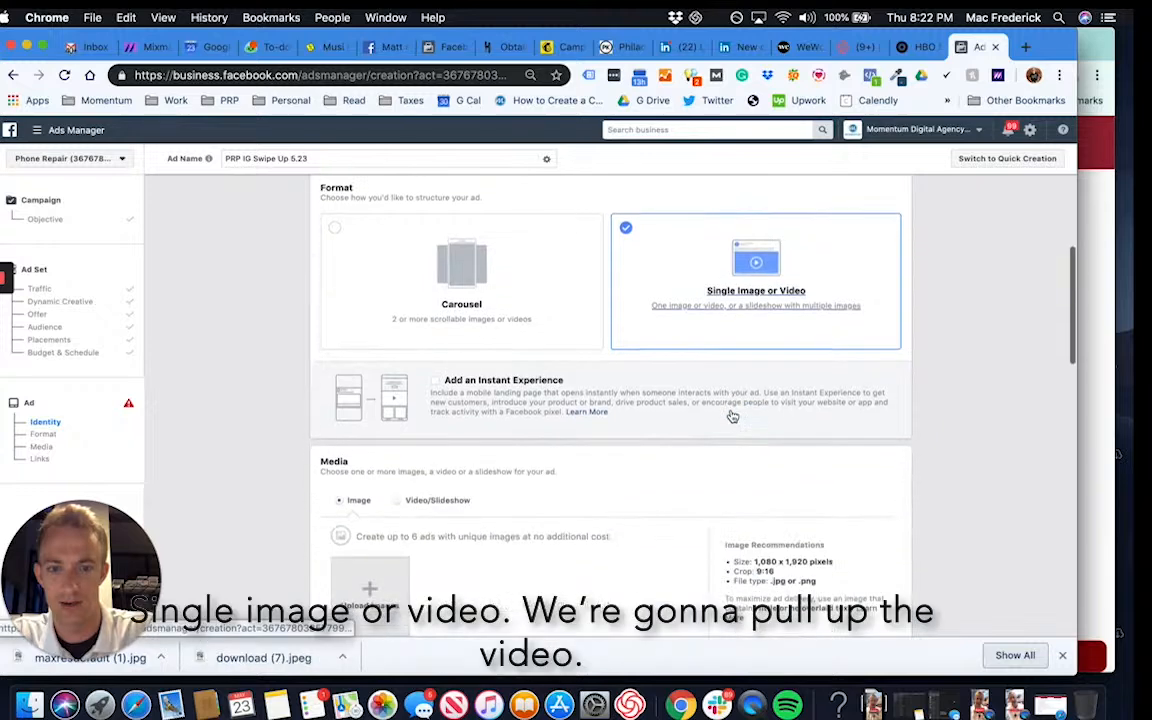
pyautogui.click(420, 450)
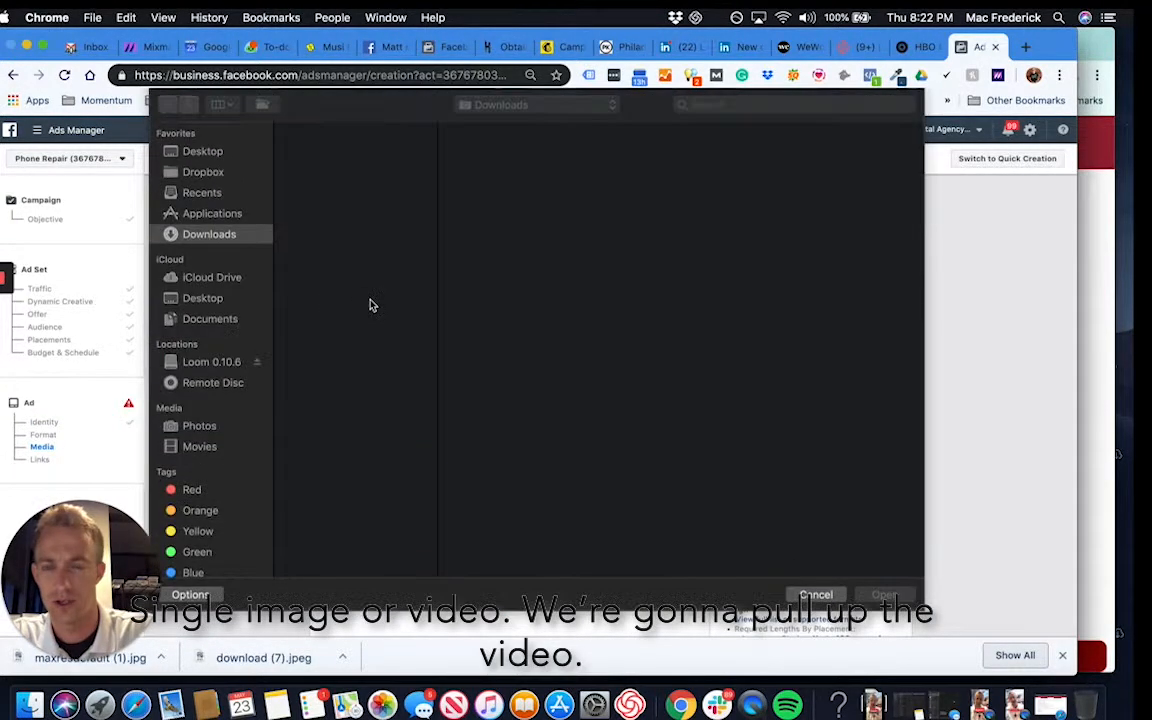
pyautogui.click(360, 184)
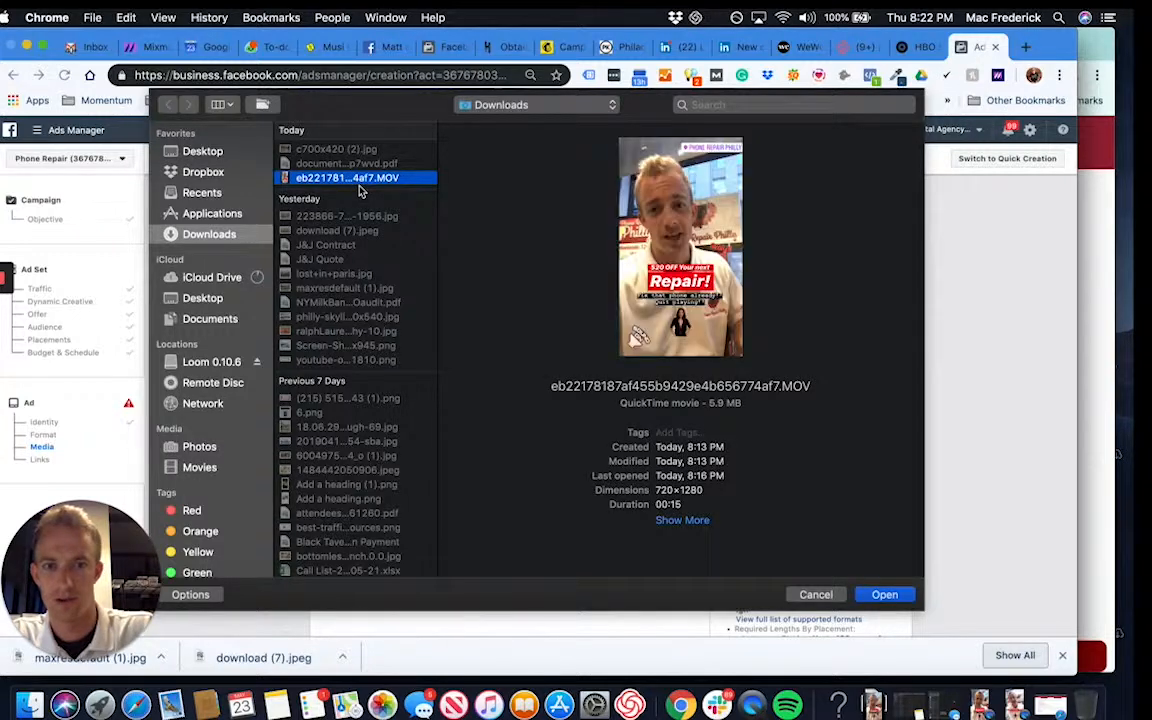
pyautogui.press('Return')
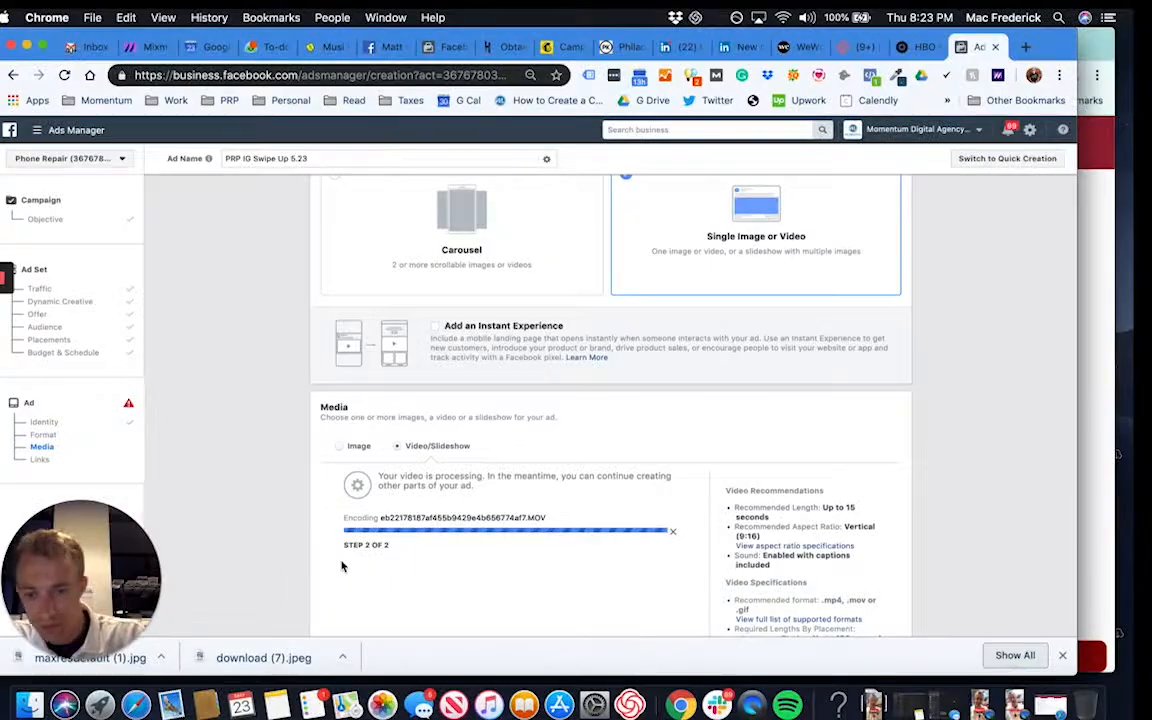
# Step: Enter the ad text "Stop waiting ... fix your phone before it gets worse!"
pyautogui.scroll(-10, 987, 381)
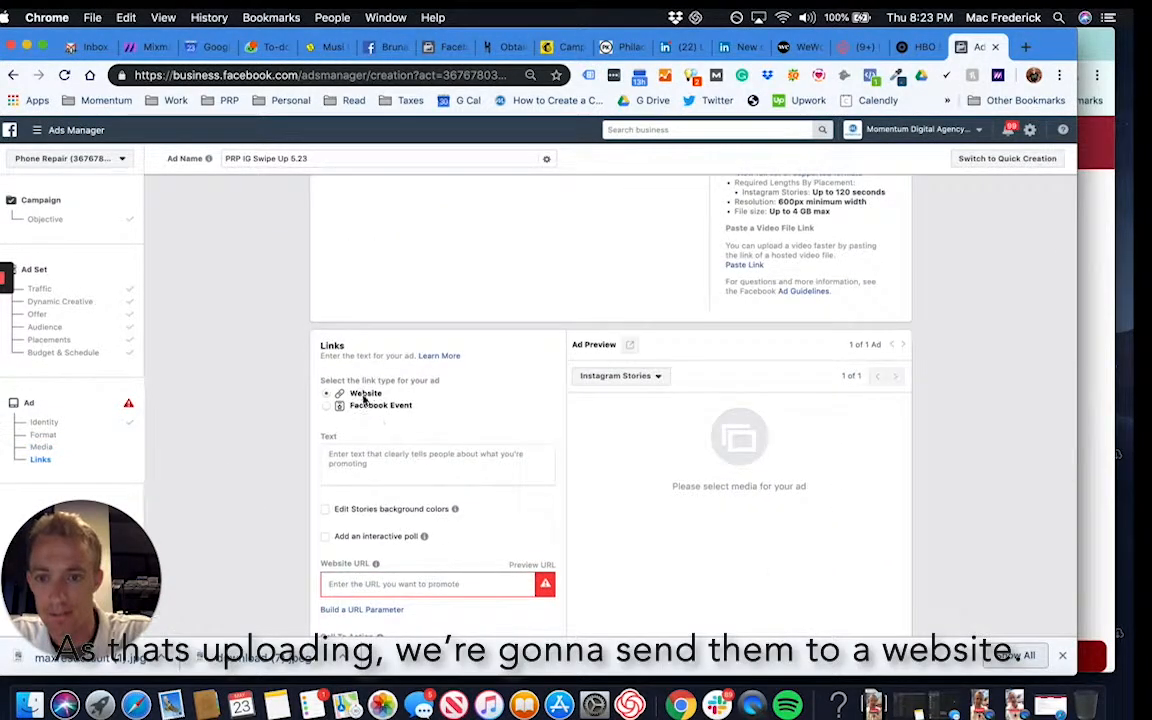
pyautogui.click(367, 457)
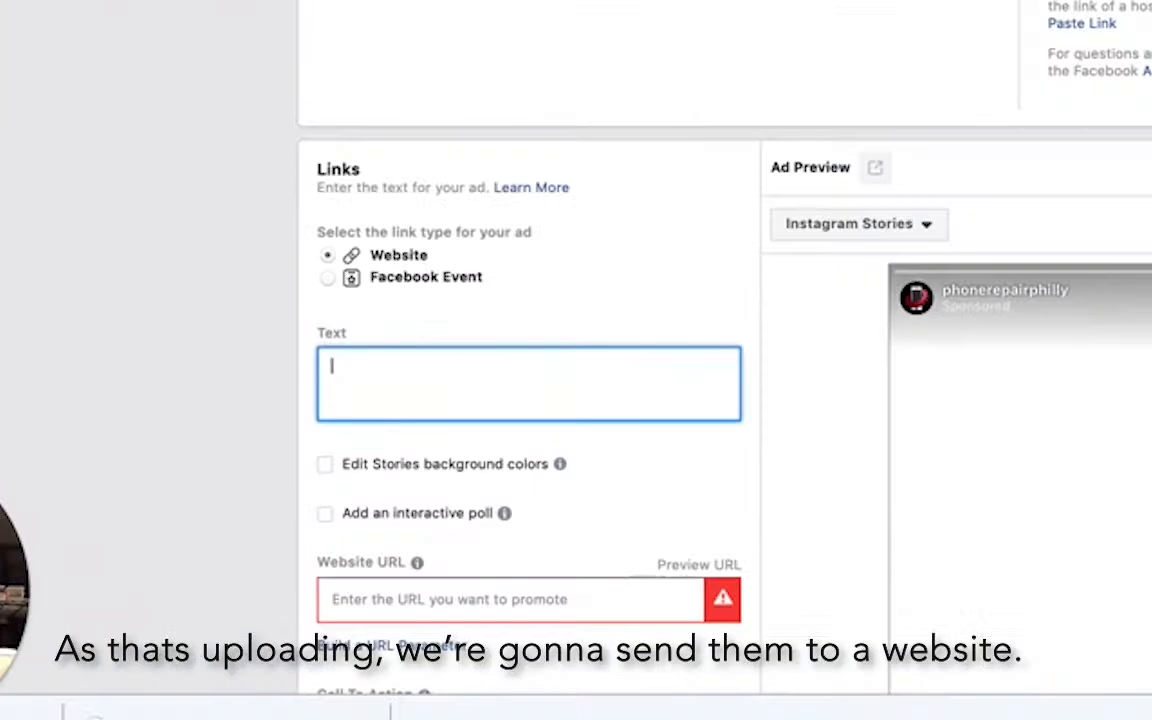
pyautogui.write('Stop waiting')
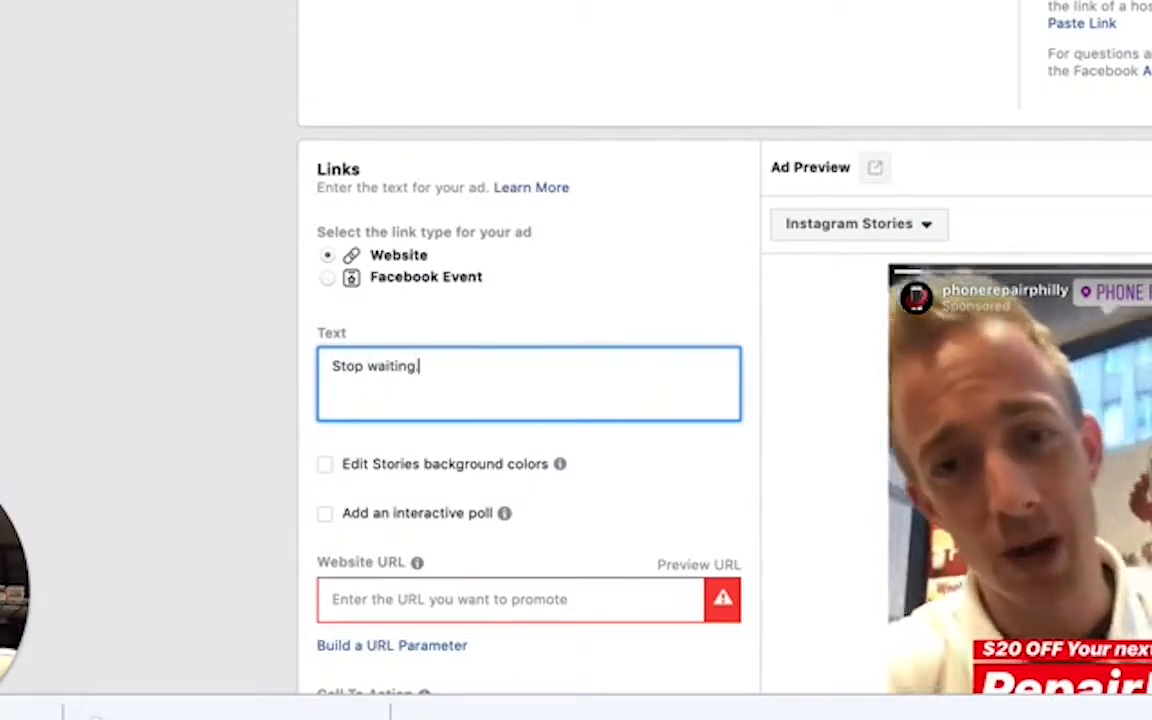
pyautogui.write(' ... fix your phon')
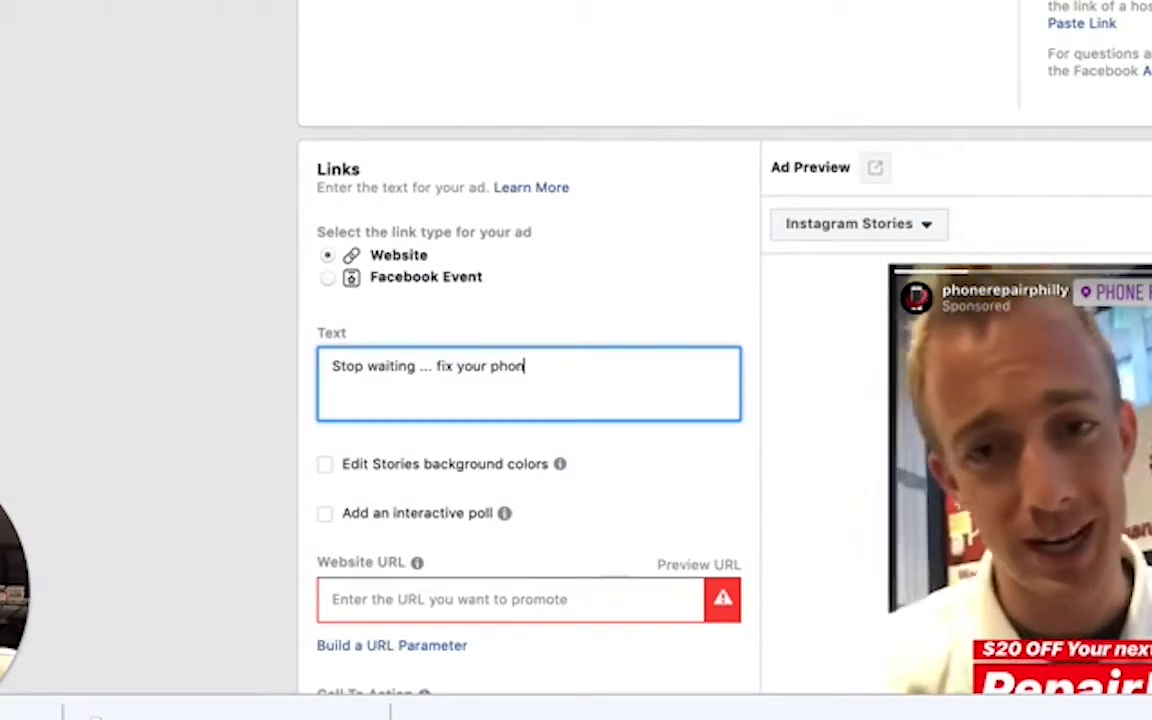
pyautogui.write('e before it gets')
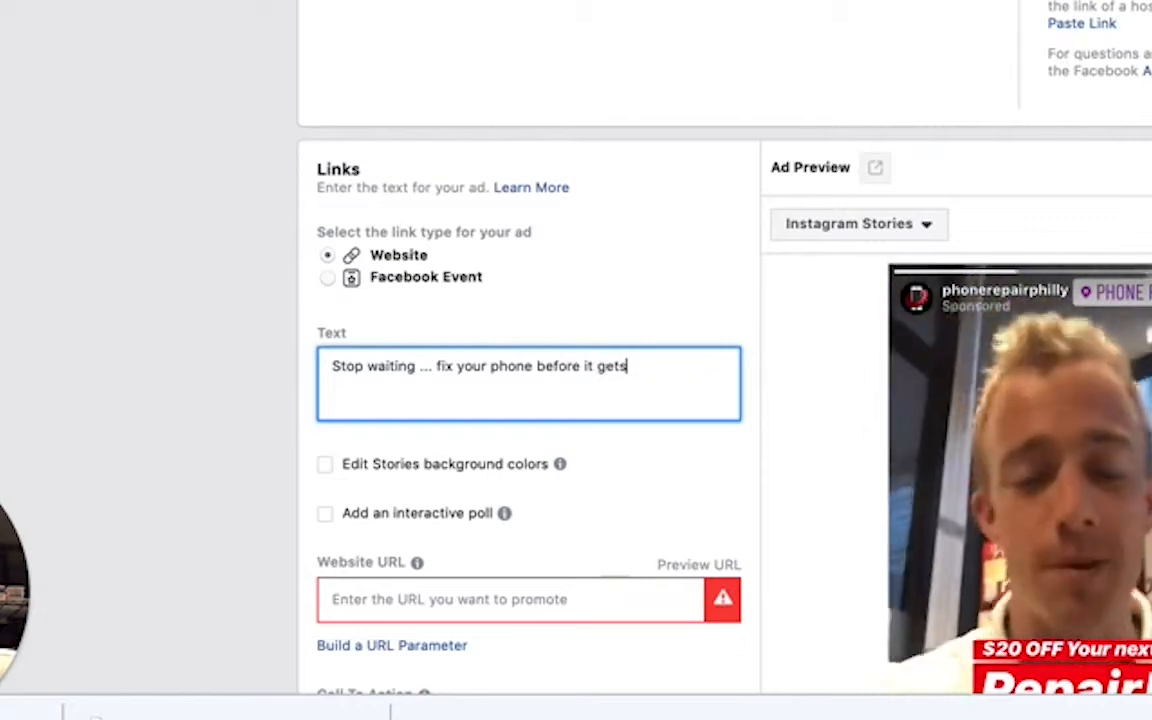
pyautogui.write(' worse')
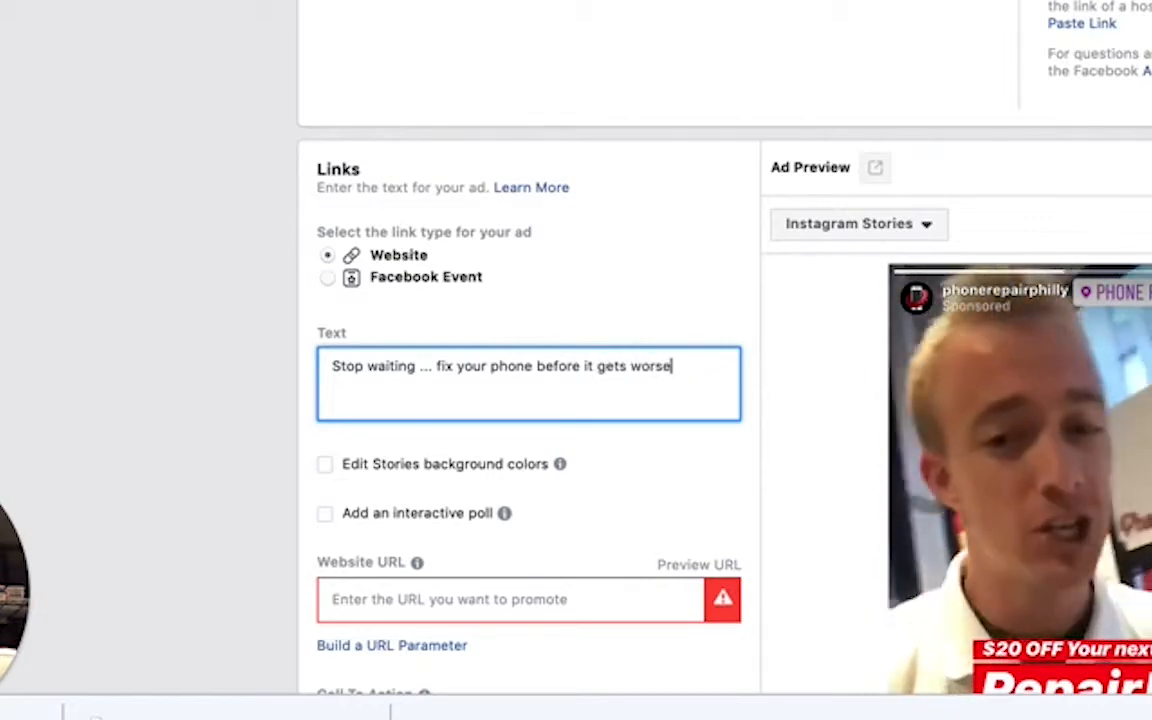
pyautogui.write('!')
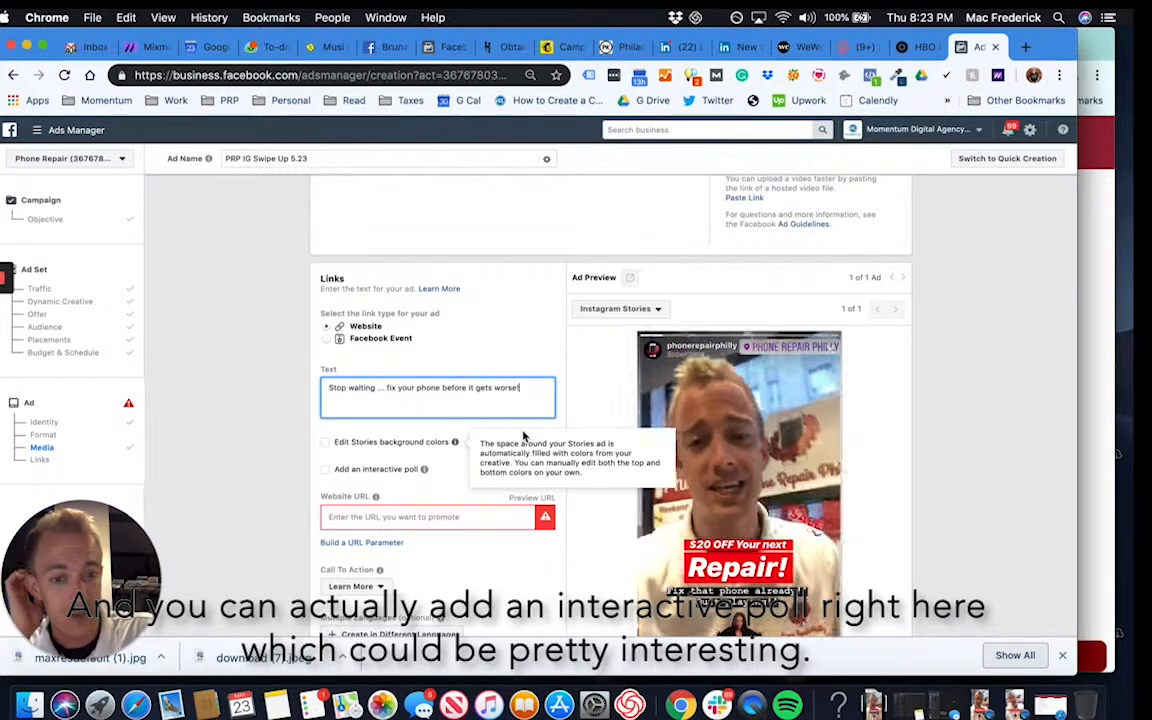
pyautogui.scroll(-3, 470, 495)
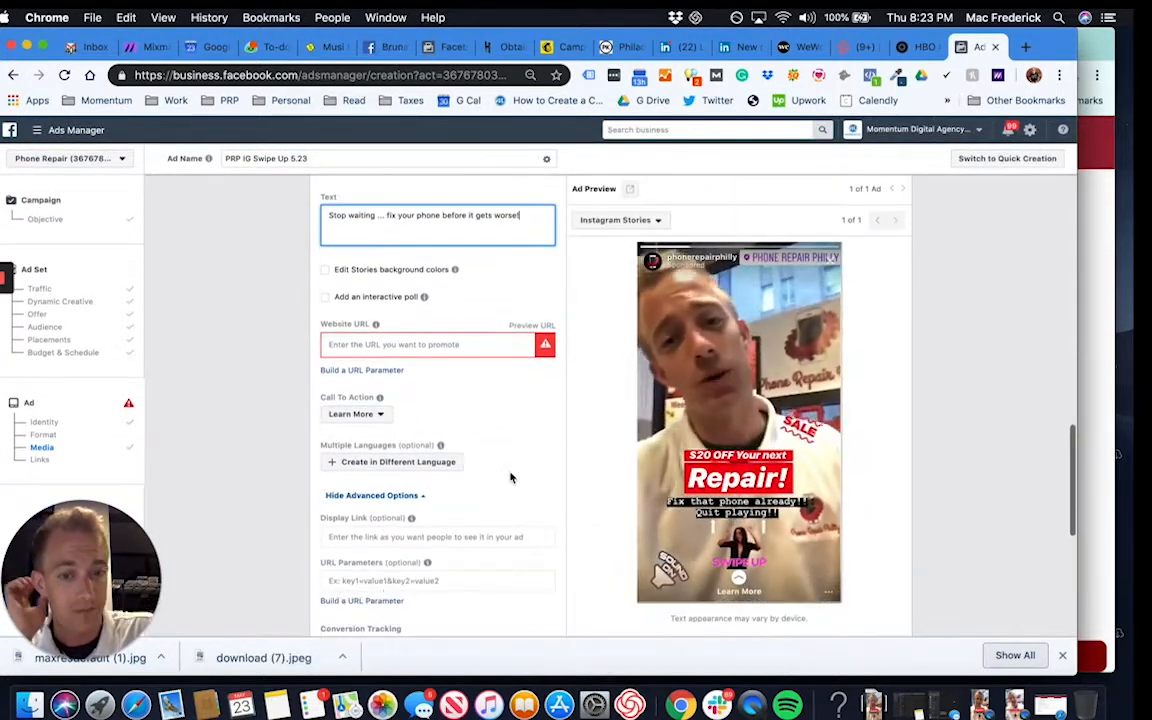
pyautogui.click(402, 345)
pyautogui.write('https://www.phonerepairphilly.com/schedule-repair.html')
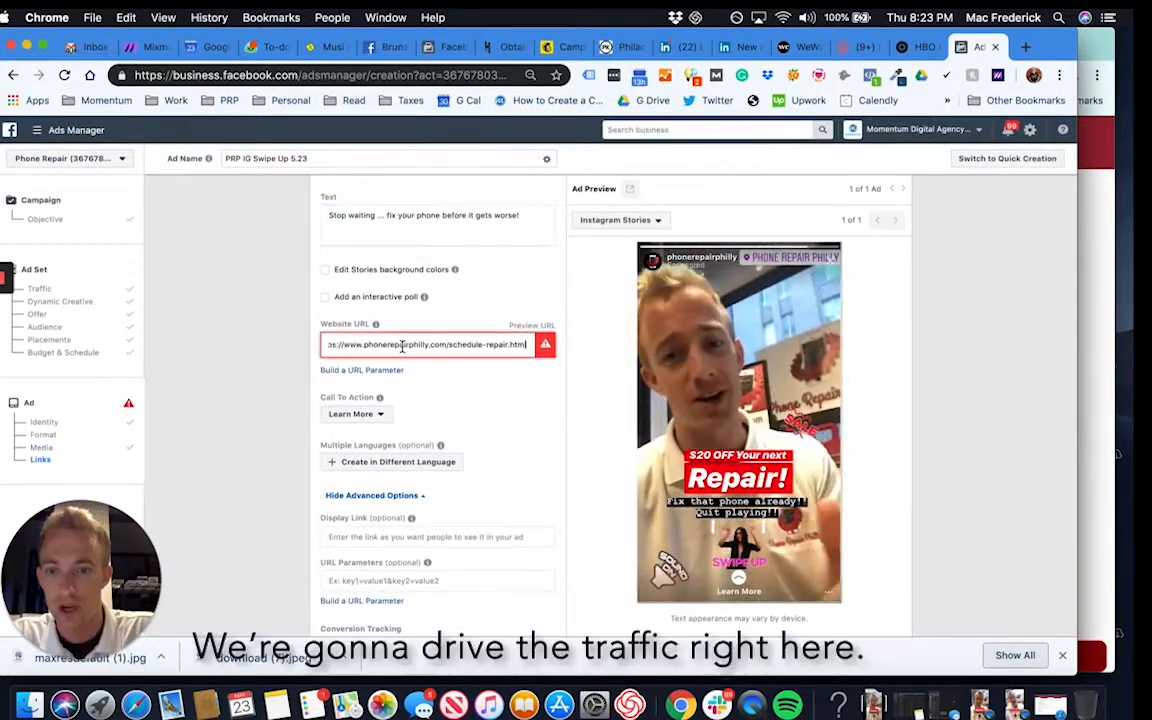
pyautogui.click(491, 395)
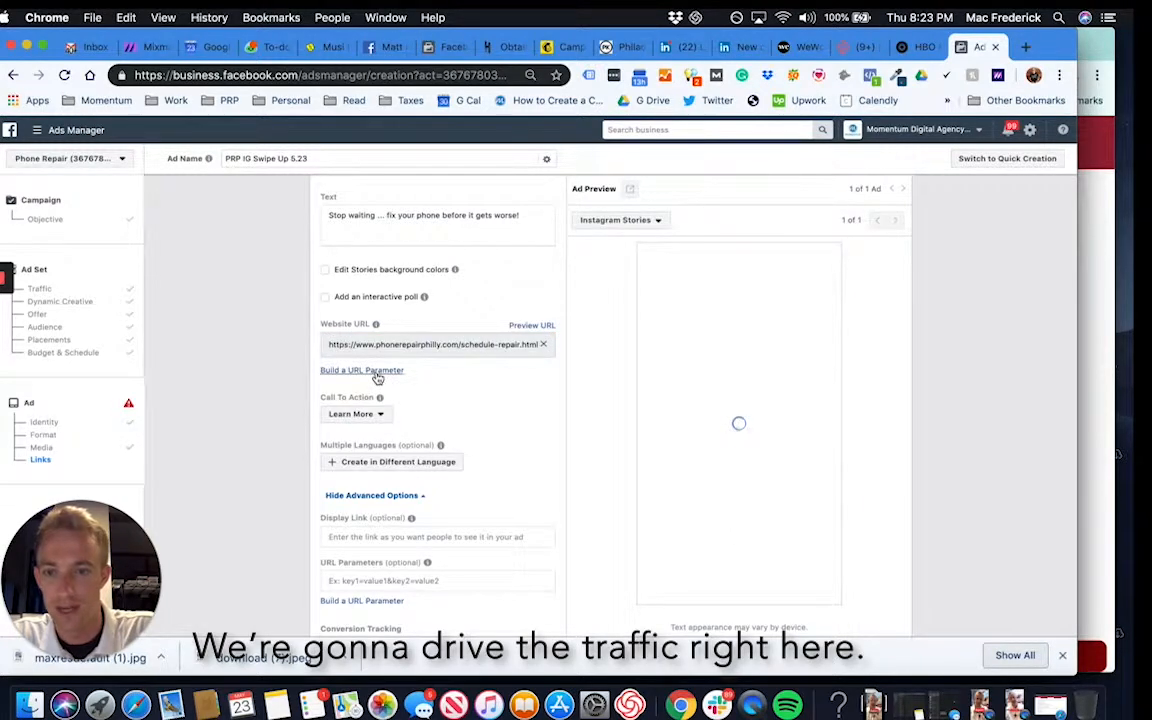
# Step: Build and apply URL parameters with campaign source facebook, medium ppc, name remarketing and content IGswipeup
pyautogui.click(376, 371)
pyautogui.click(453, 283)
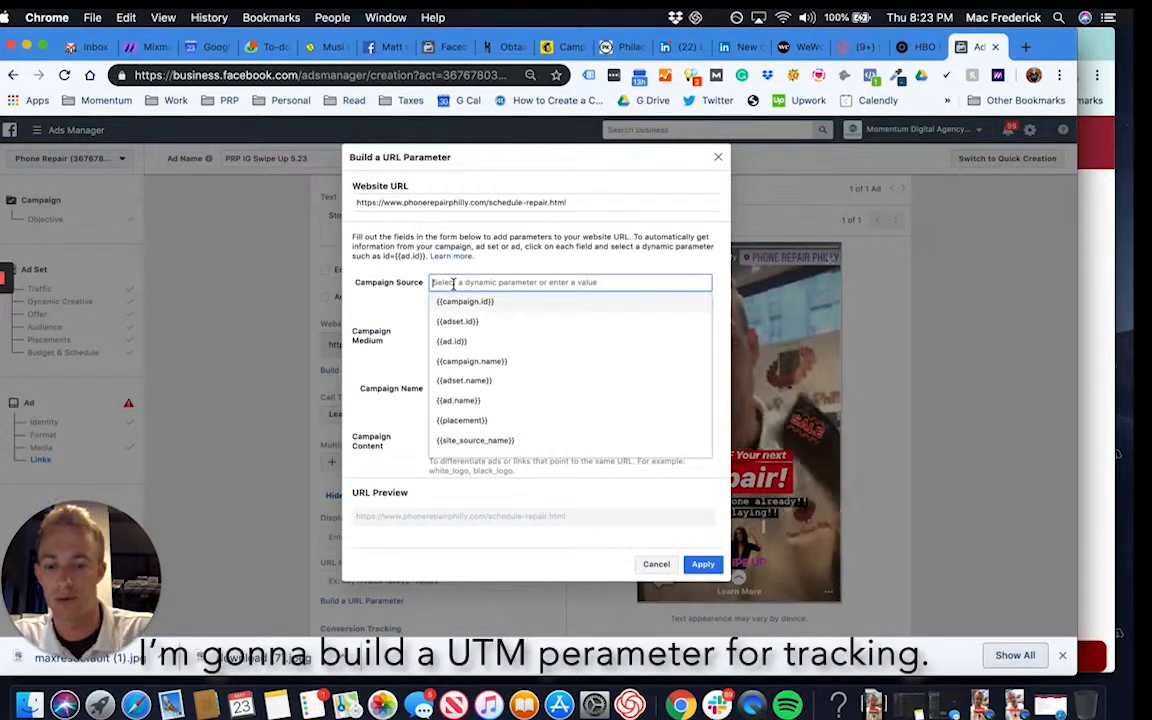
pyautogui.write('facebook')
pyautogui.press('Tab')
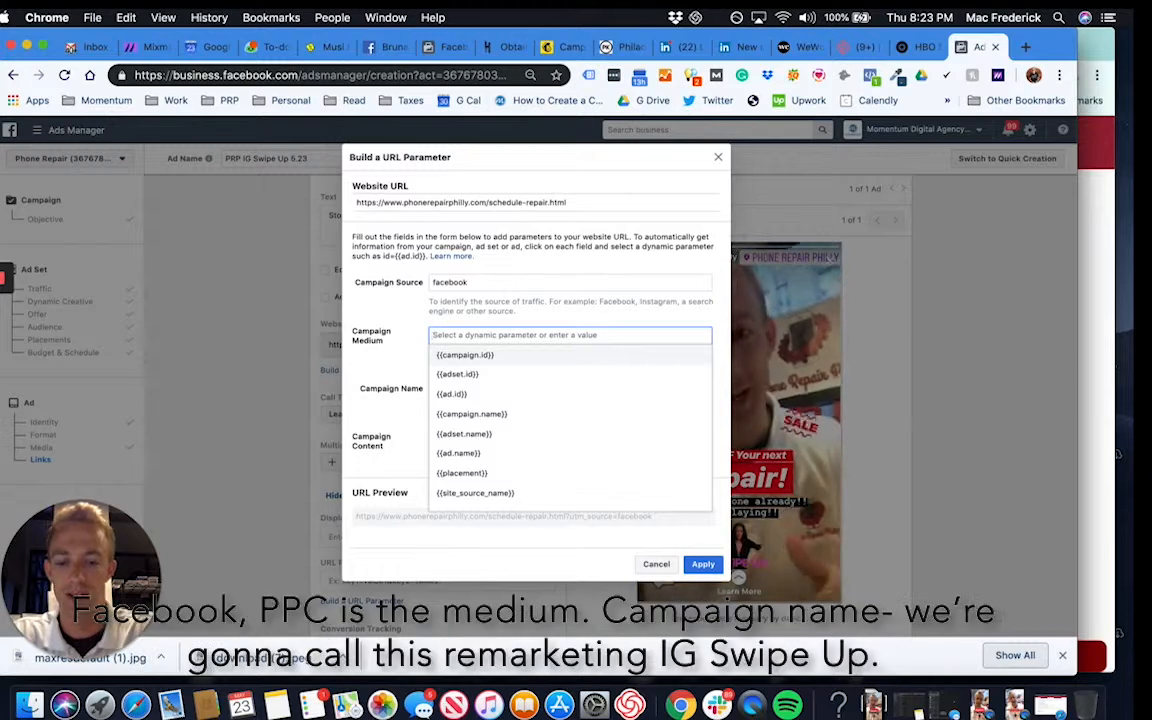
pyautogui.write('ppc')
pyautogui.press('Tab')
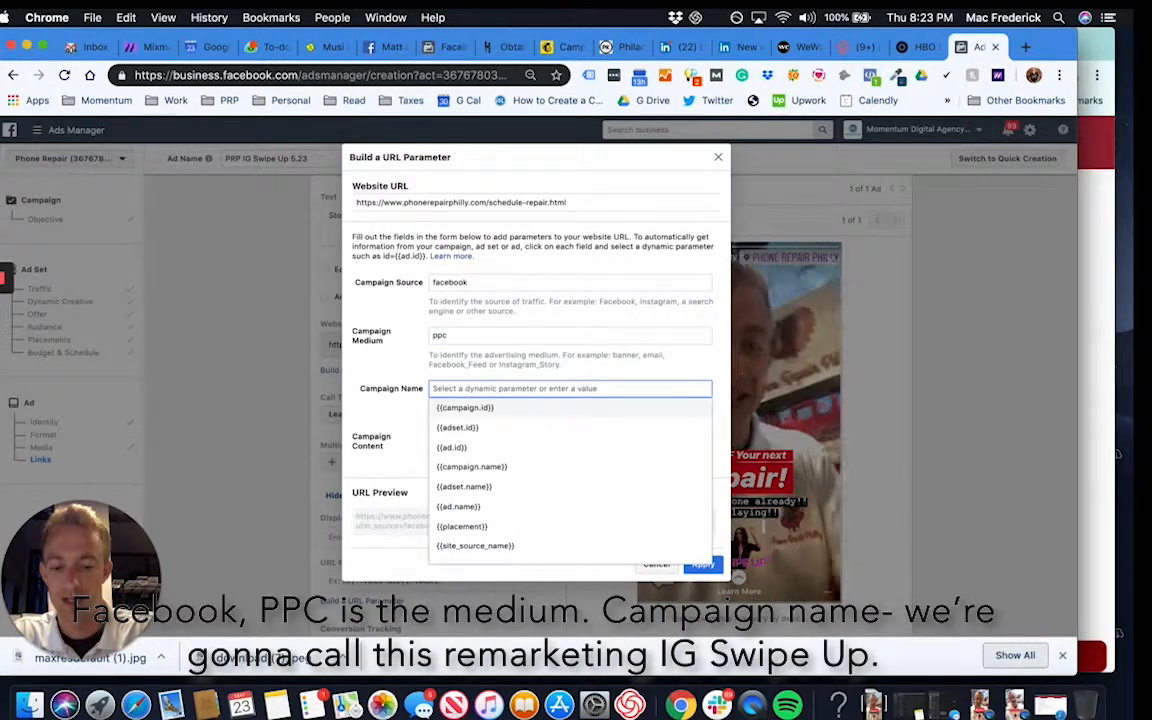
pyautogui.write('remarketing')
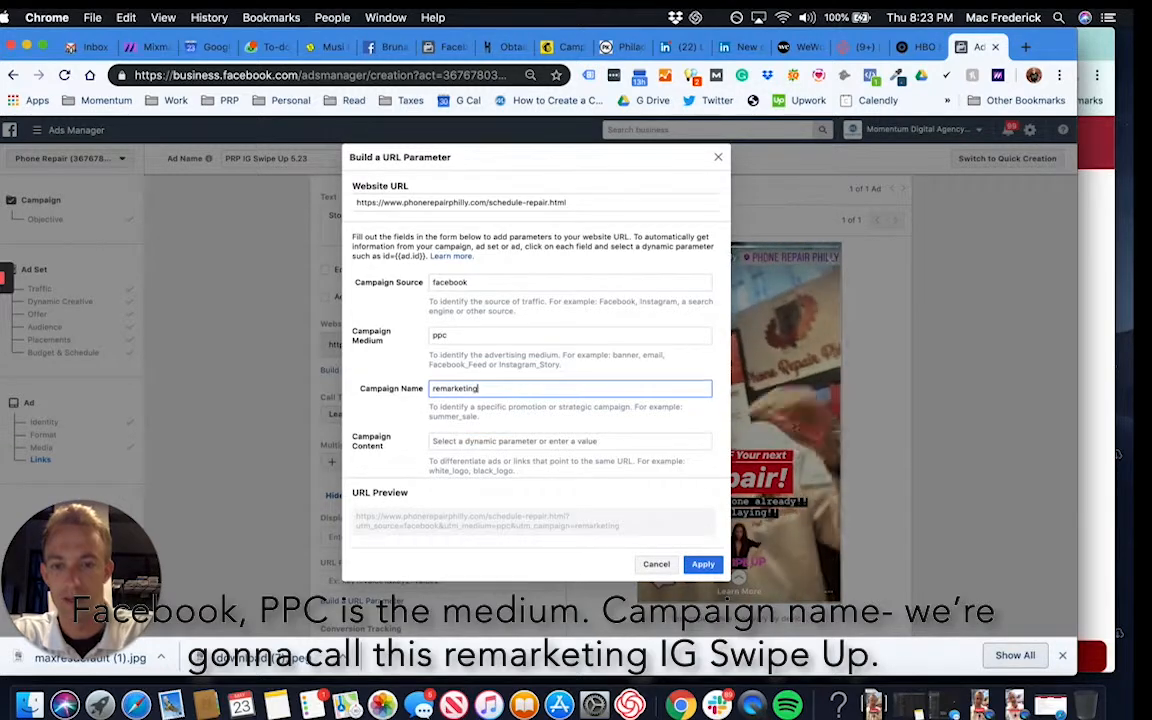
pyautogui.press('Tab')
pyautogui.write('IGsw')
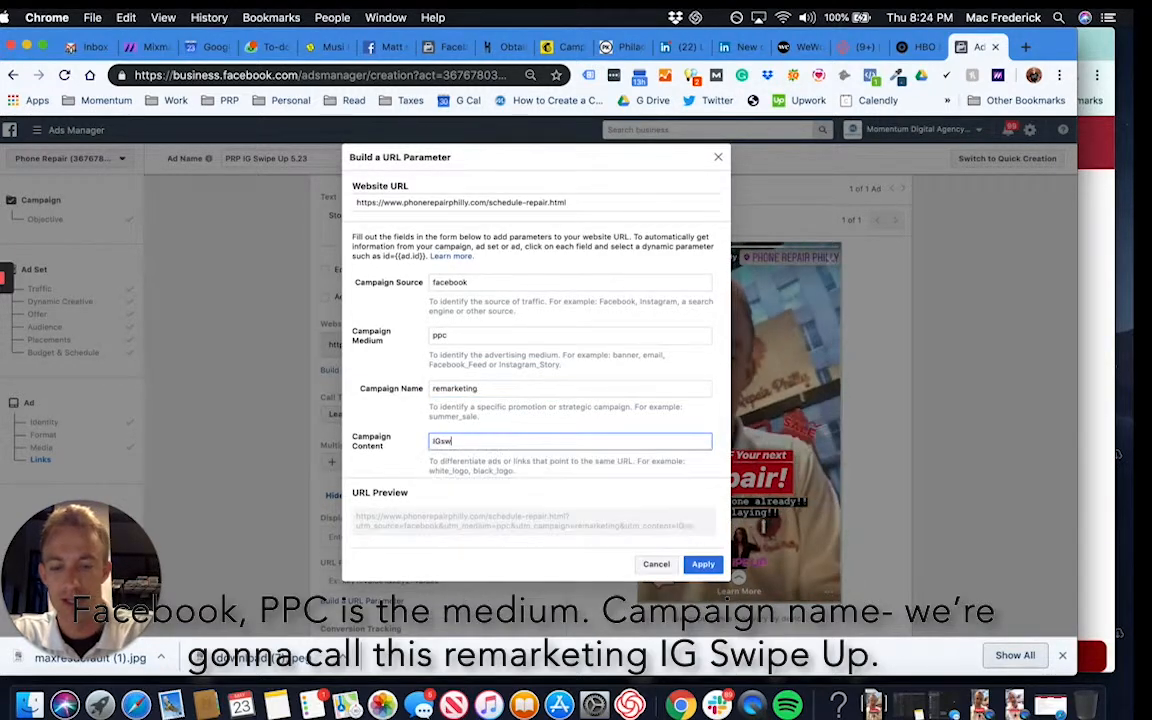
pyautogui.write('ipeup')
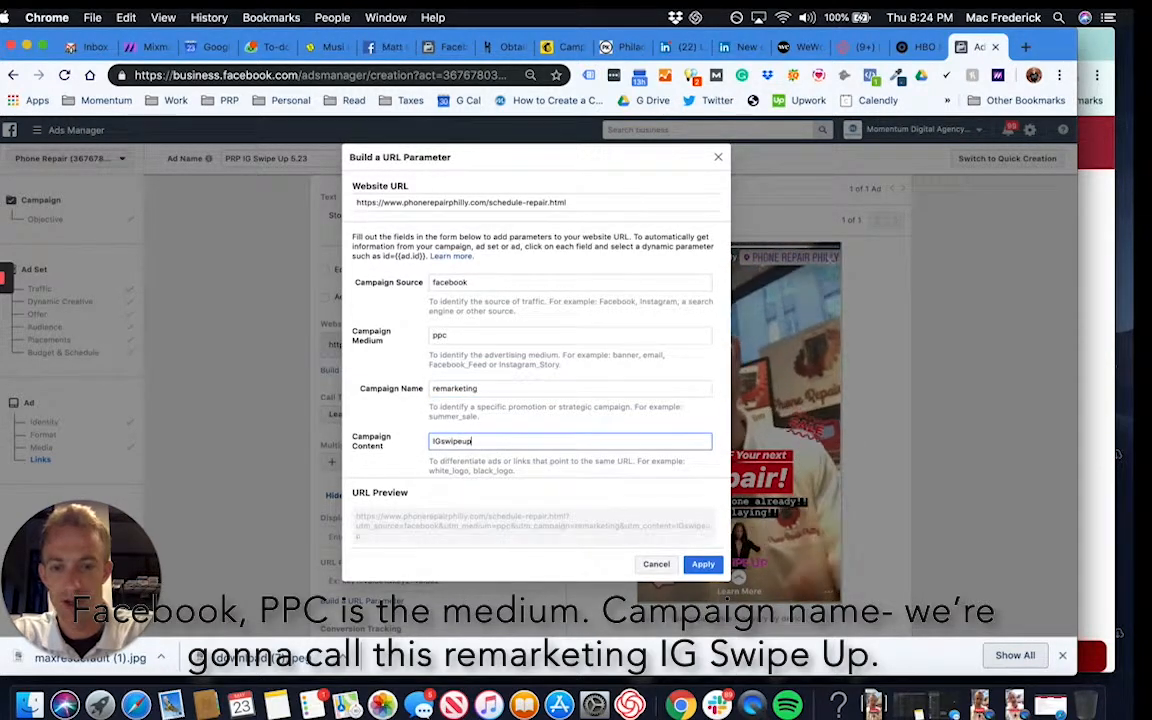
pyautogui.scroll(-1, 515, 246)
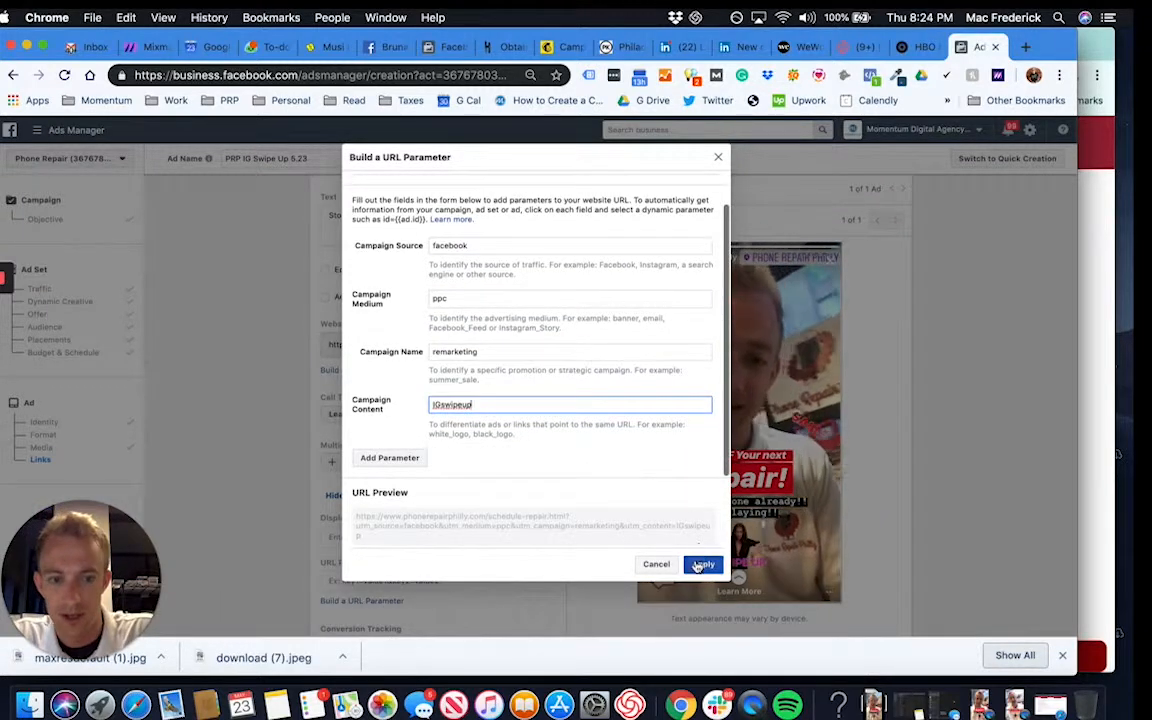
pyautogui.click(700, 565)
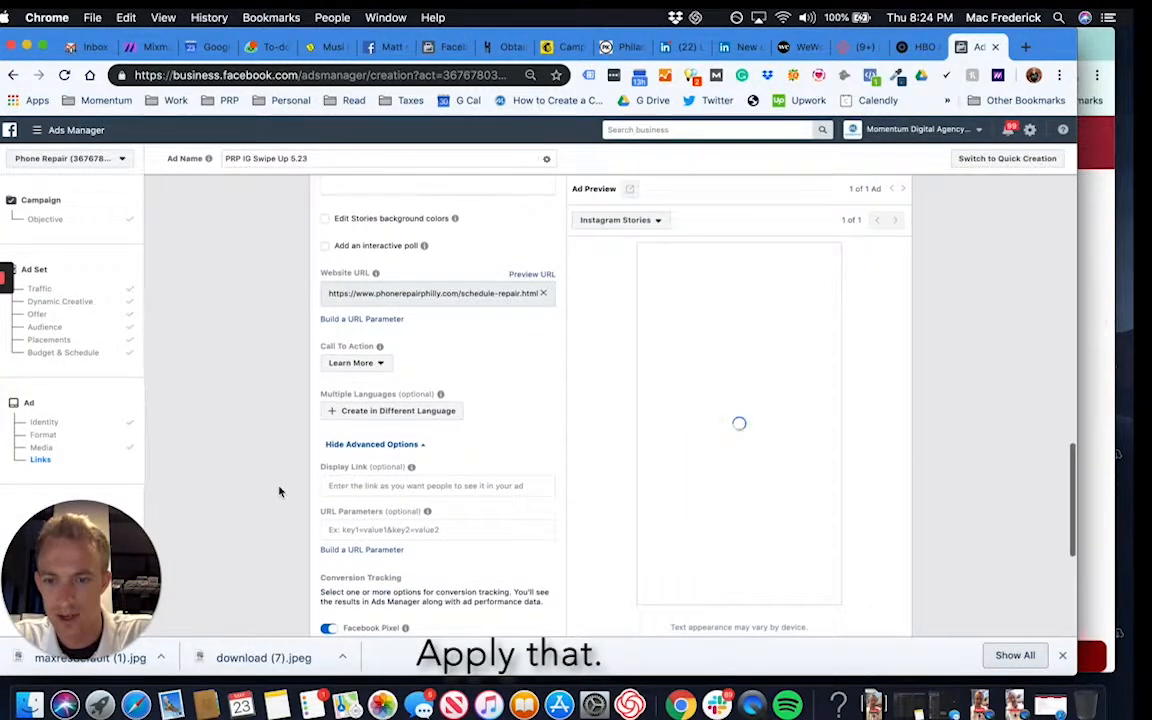
# Step: Set the ad's optional display link to PhoneRepairPhilly.com
pyautogui.click(386, 485)
pyautogui.write('phone')
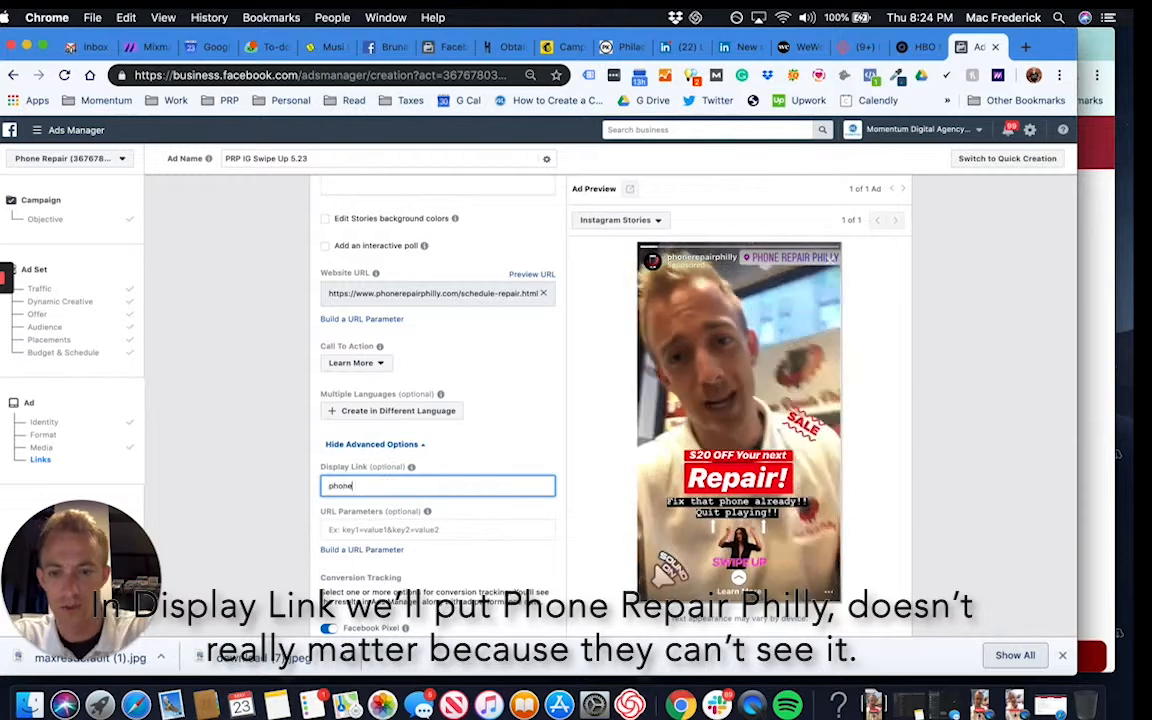
pyautogui.press('BackSpace')
pyautogui.press('BackSpace')
pyautogui.press('BackSpace')
pyautogui.press('BackSpace')
pyautogui.press('BackSpace')
pyautogui.write('Phone')
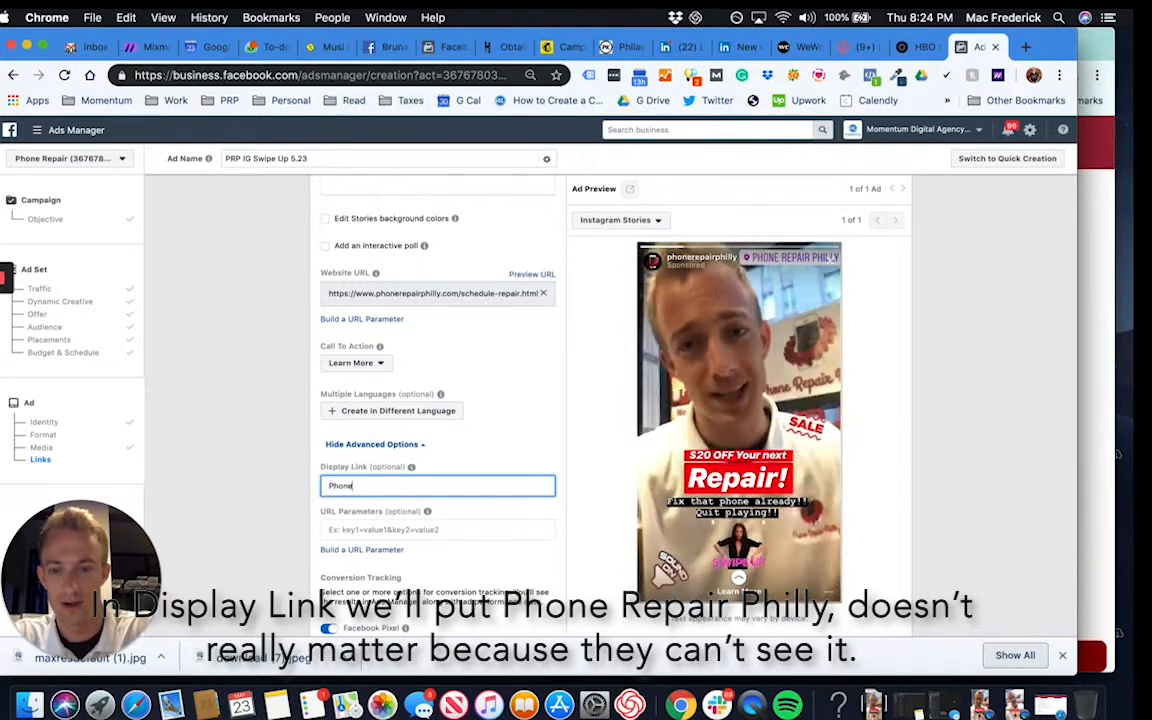
pyautogui.write('RepairPhilly.com')
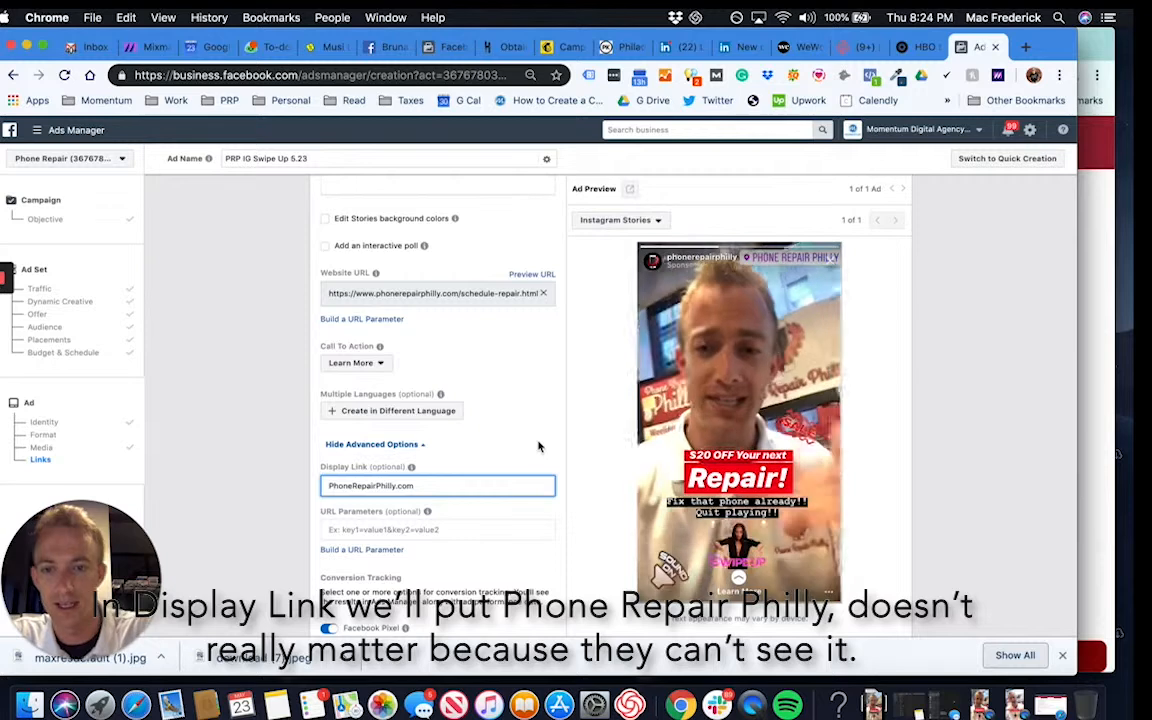
# Step: Change the ad's call to action to Book Now
pyautogui.scroll(3, 536, 445)
pyautogui.click(352, 483)
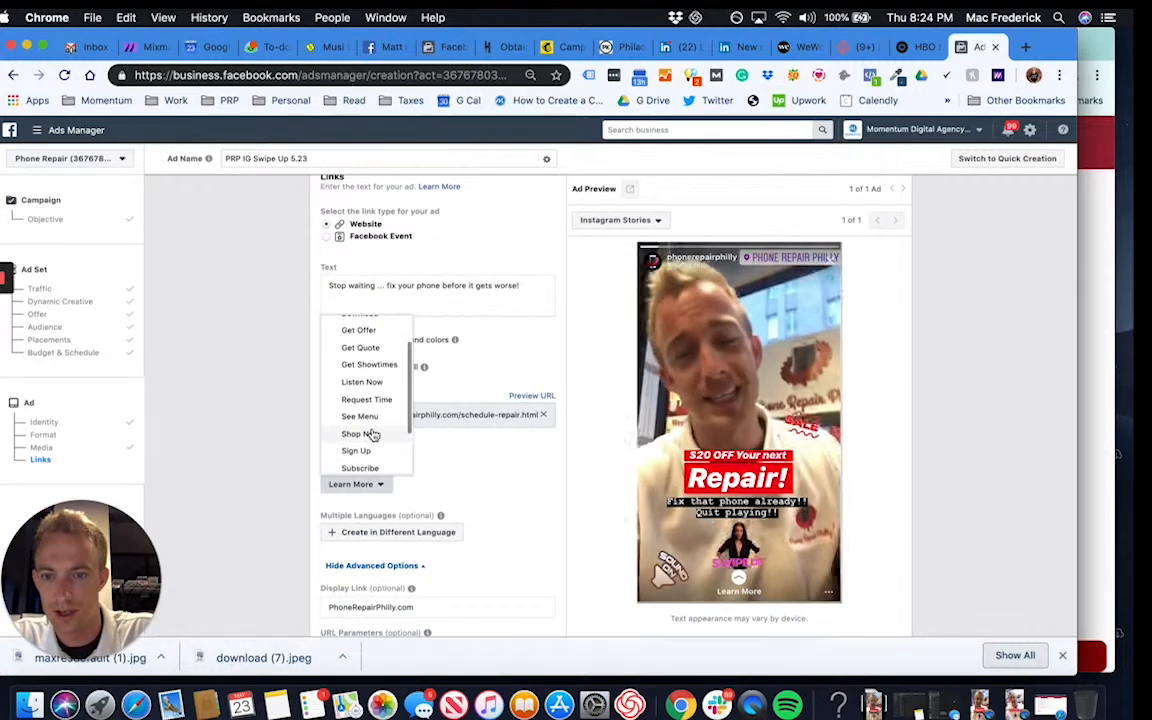
pyautogui.scroll(2, 373, 437)
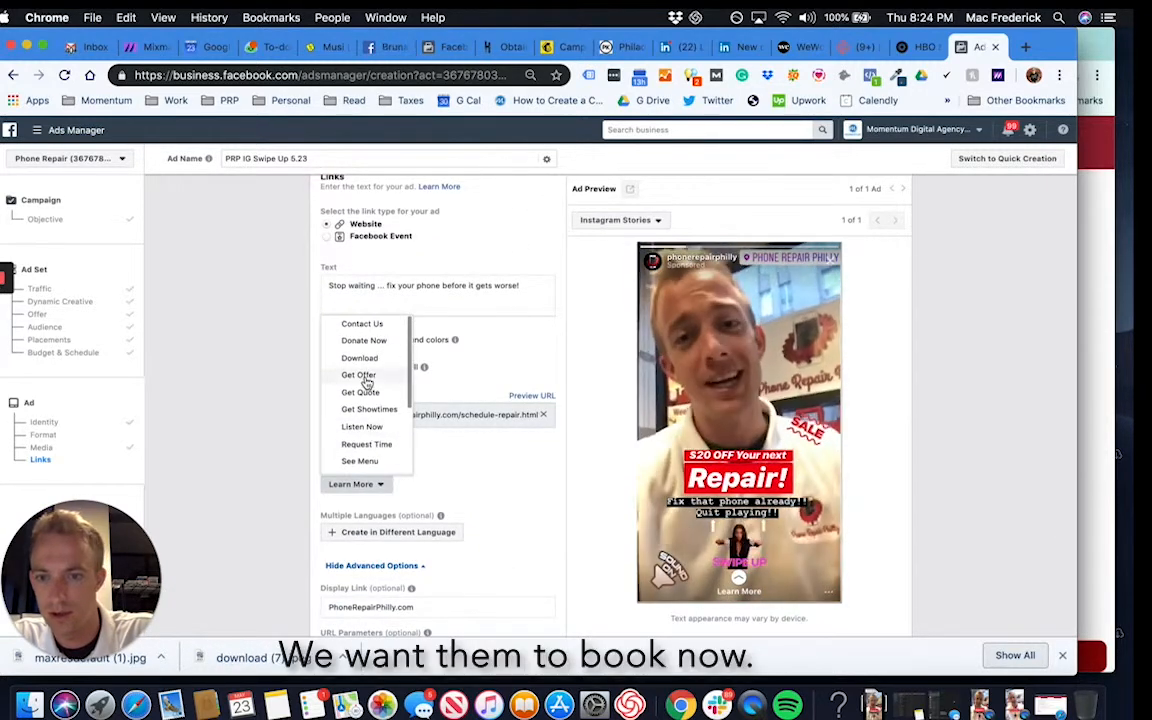
pyautogui.scroll(-3, 368, 440)
pyautogui.click(361, 466)
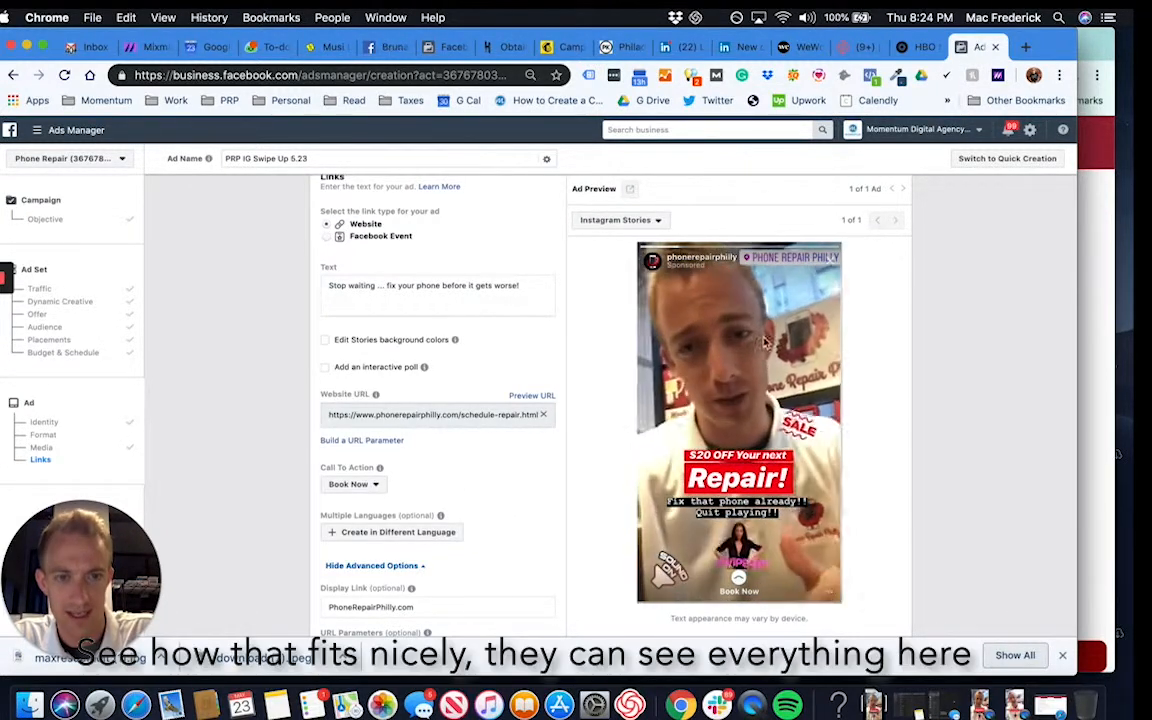
pyautogui.scroll(3, 530, 478)
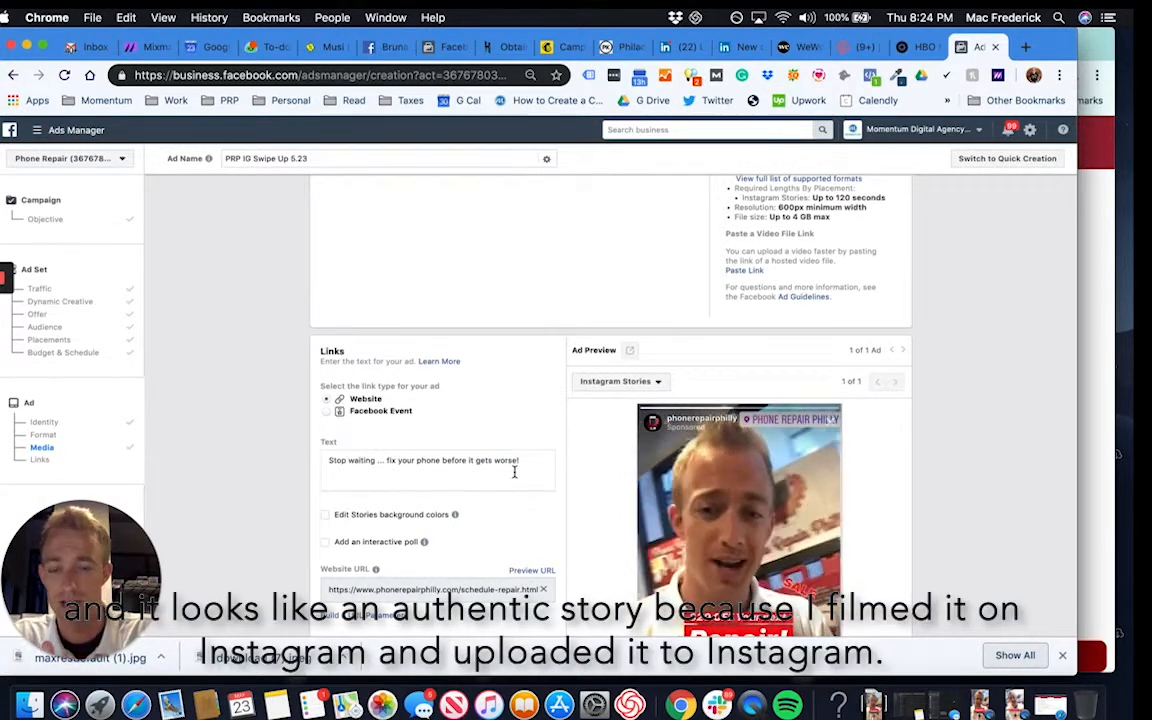
pyautogui.scroll(5, 515, 472)
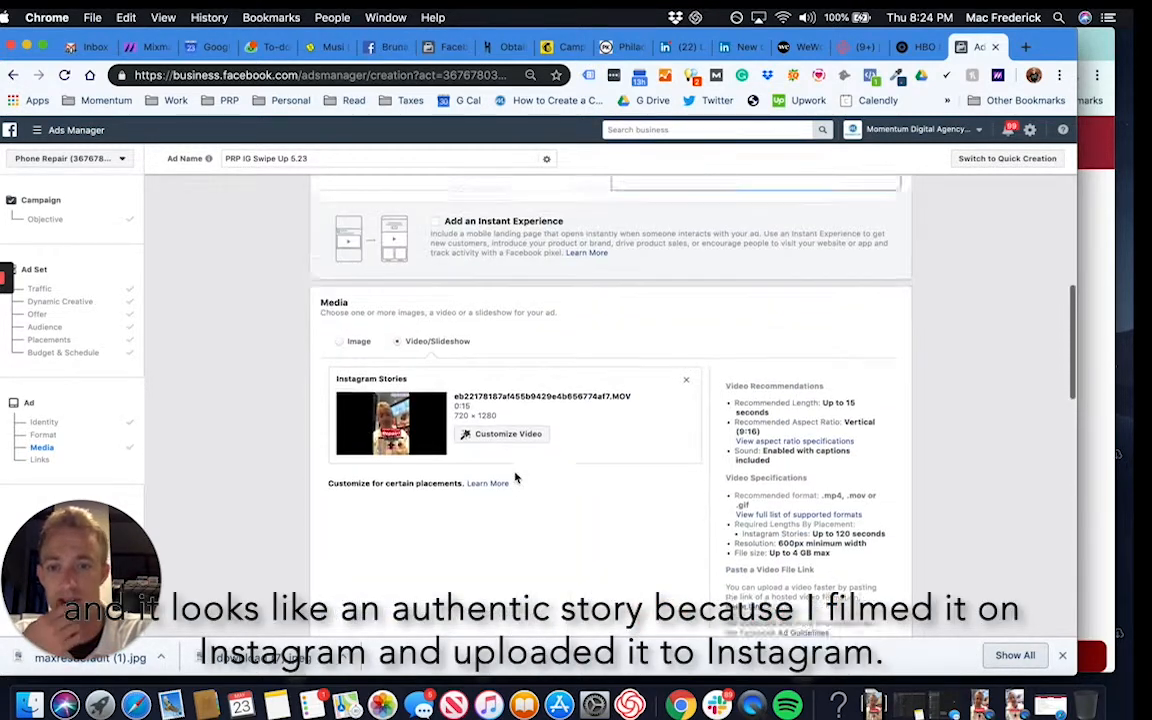
# Step: Add an interactive poll to the ad with the question "Fix Your Phone Yet?"
pyautogui.scroll(4, 515, 478)
pyautogui.scroll(-8, 515, 478)
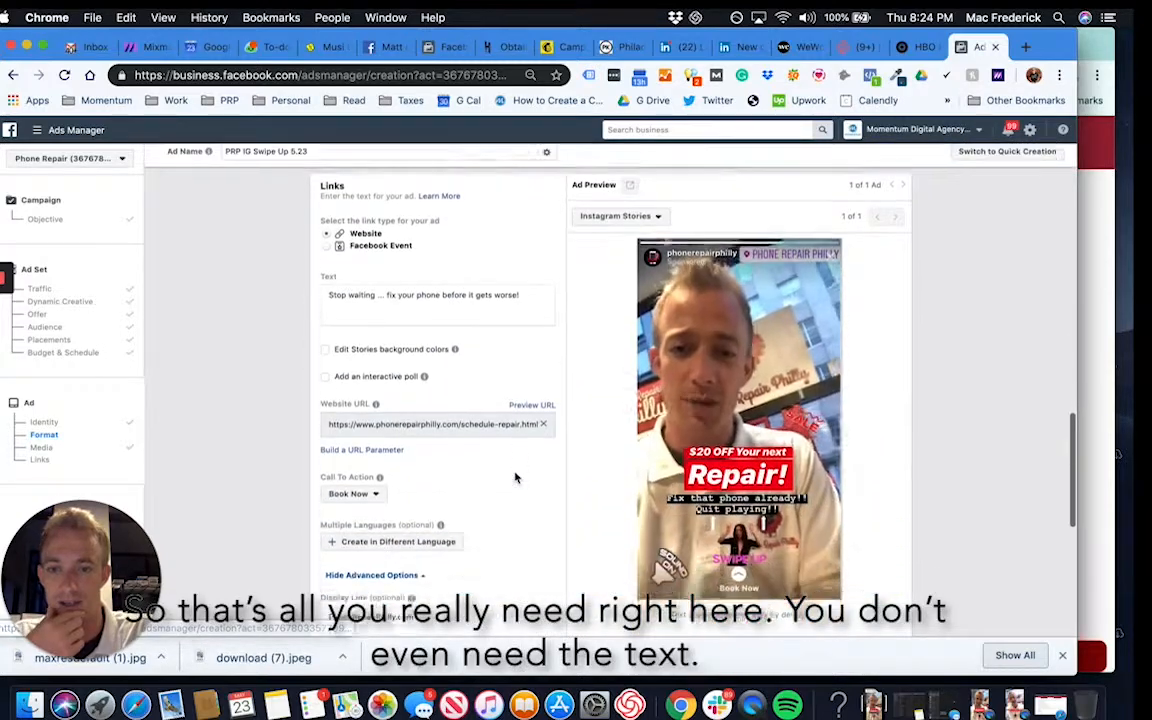
pyautogui.scroll(-1, 515, 478)
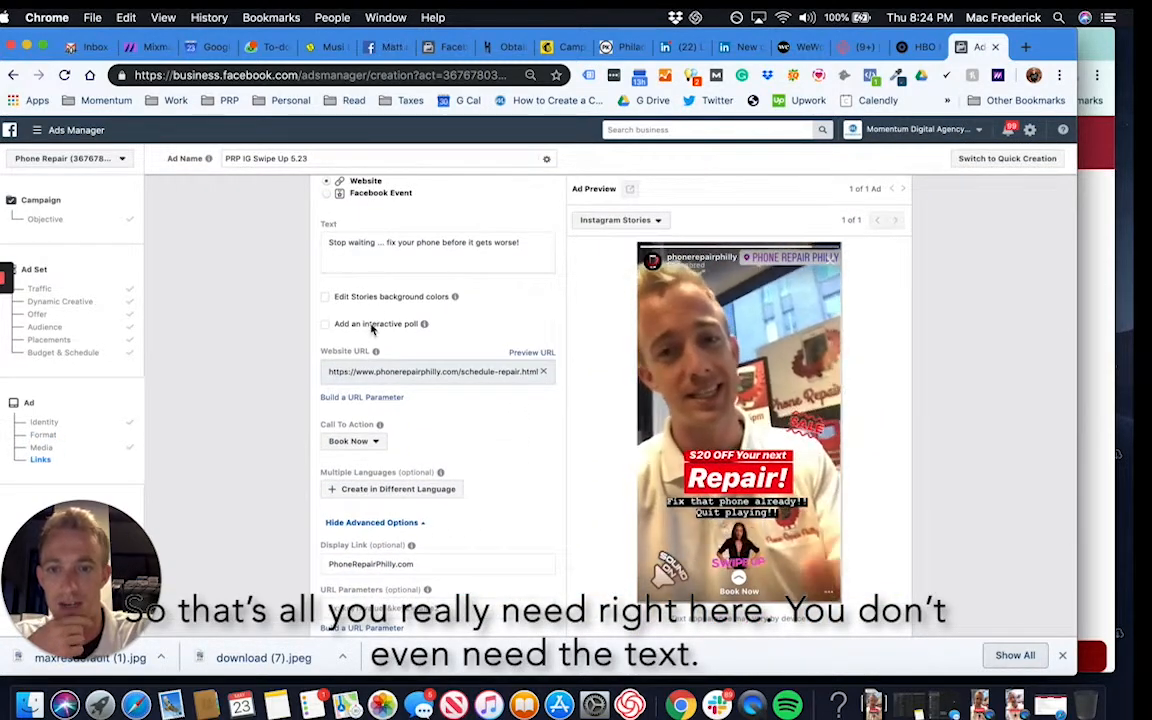
pyautogui.click(324, 325)
pyautogui.click(391, 376)
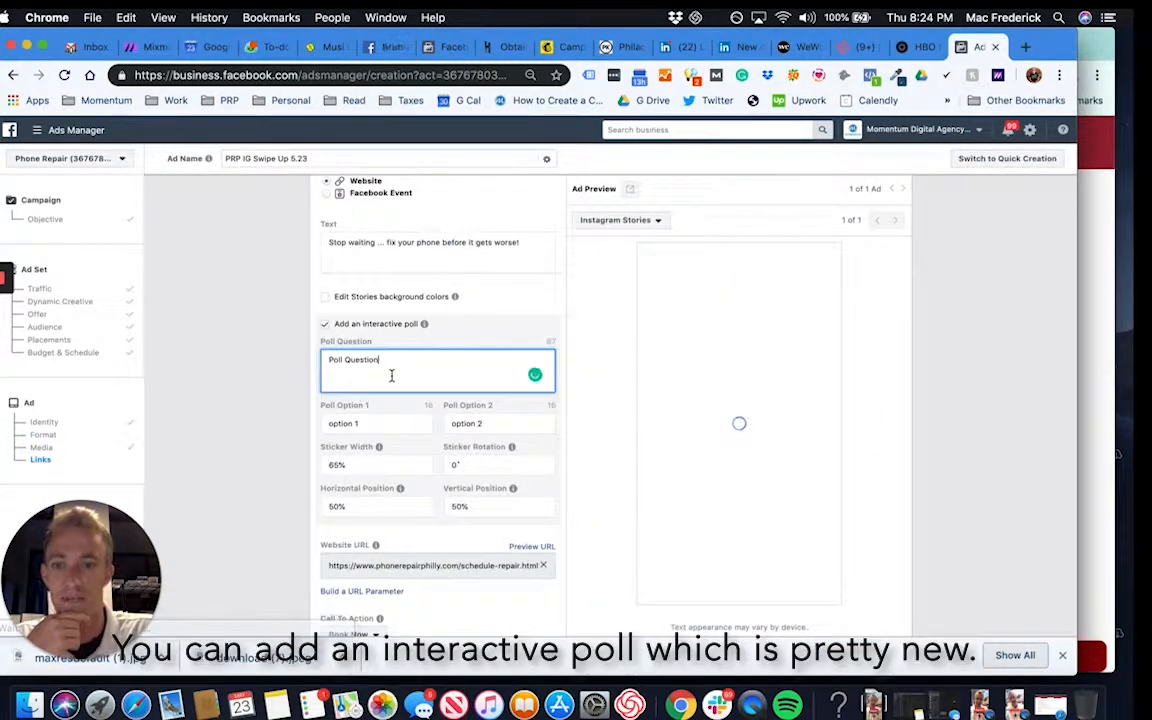
pyautogui.write('Fi')
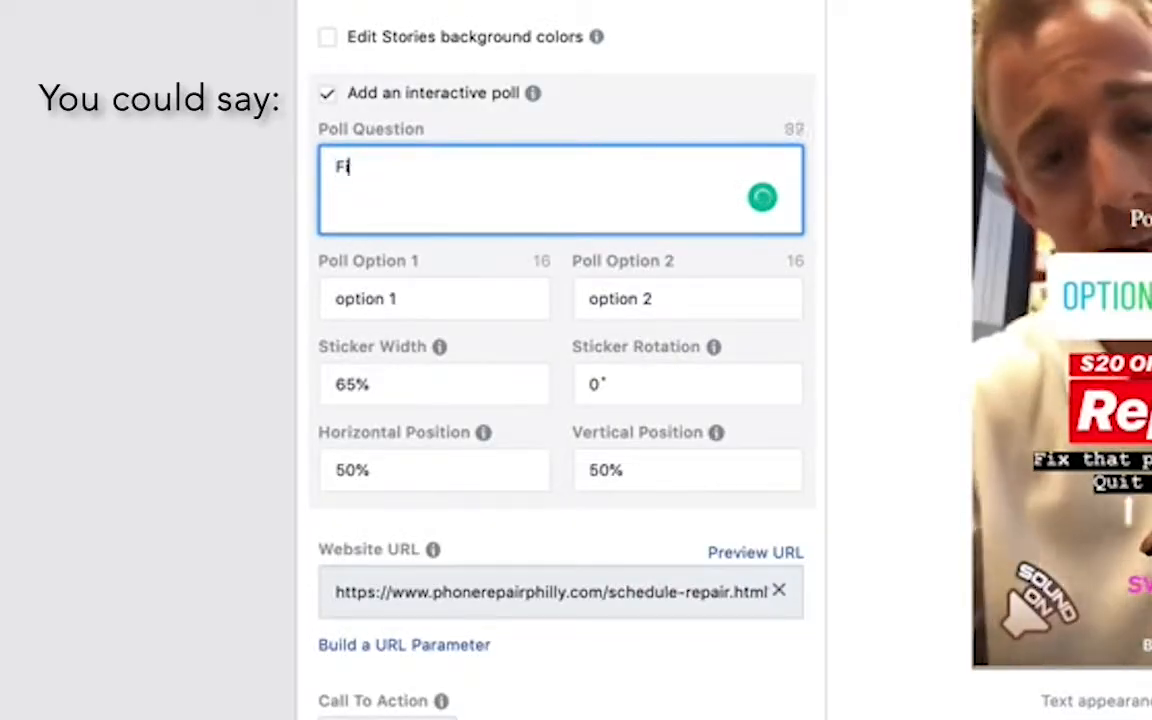
pyautogui.write('x Your Phone Yet?')
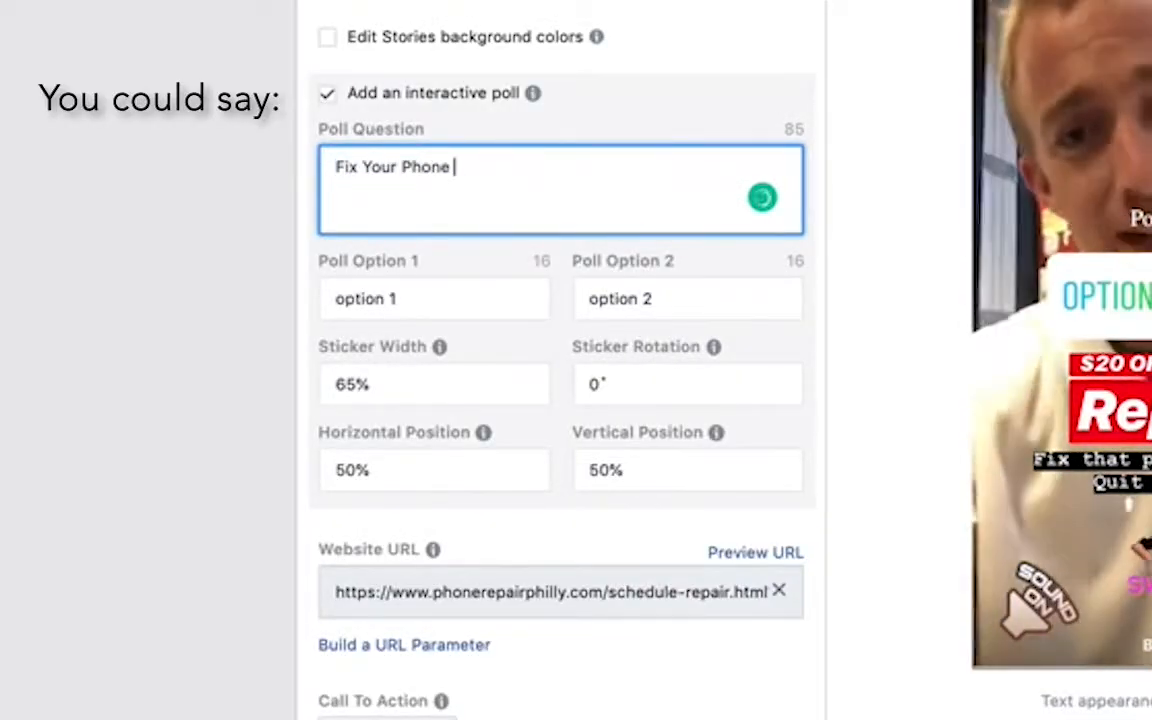
# Step: Set the poll's first option to Yes and its second option to No
pyautogui.click(437, 296)
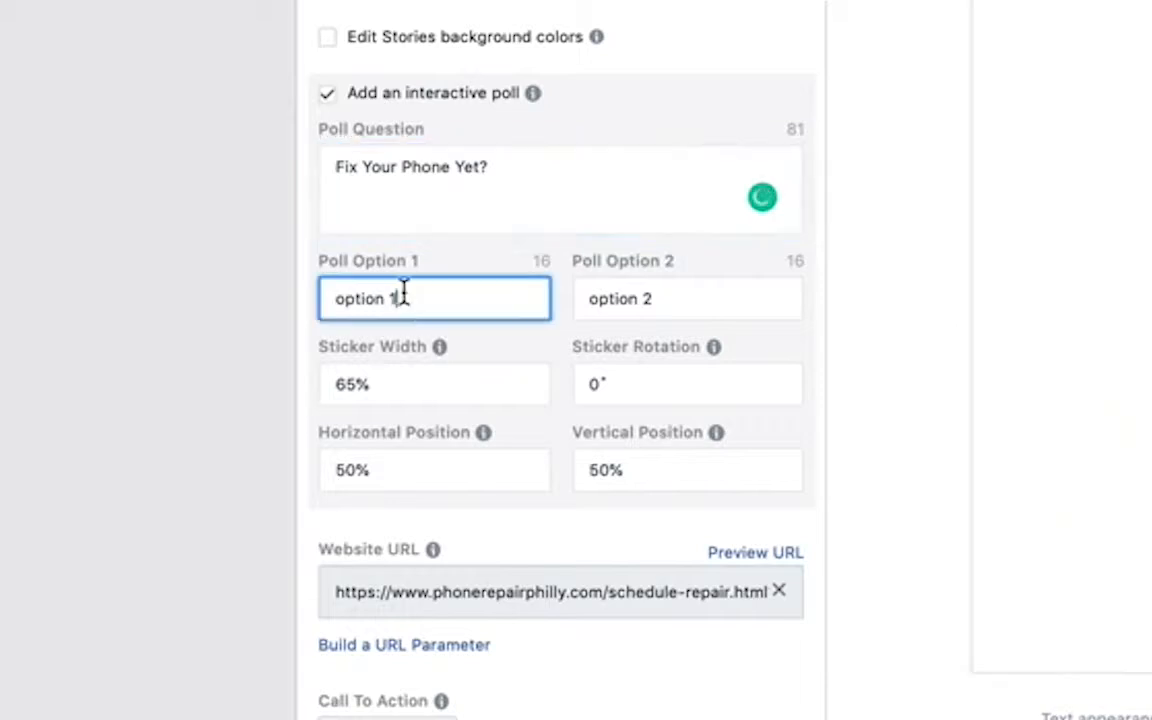
pyautogui.hotkey('ctrl', 'a')
pyautogui.write('Yes')
pyautogui.click(614, 305)
pyautogui.hotkey('ctrl', 'a')
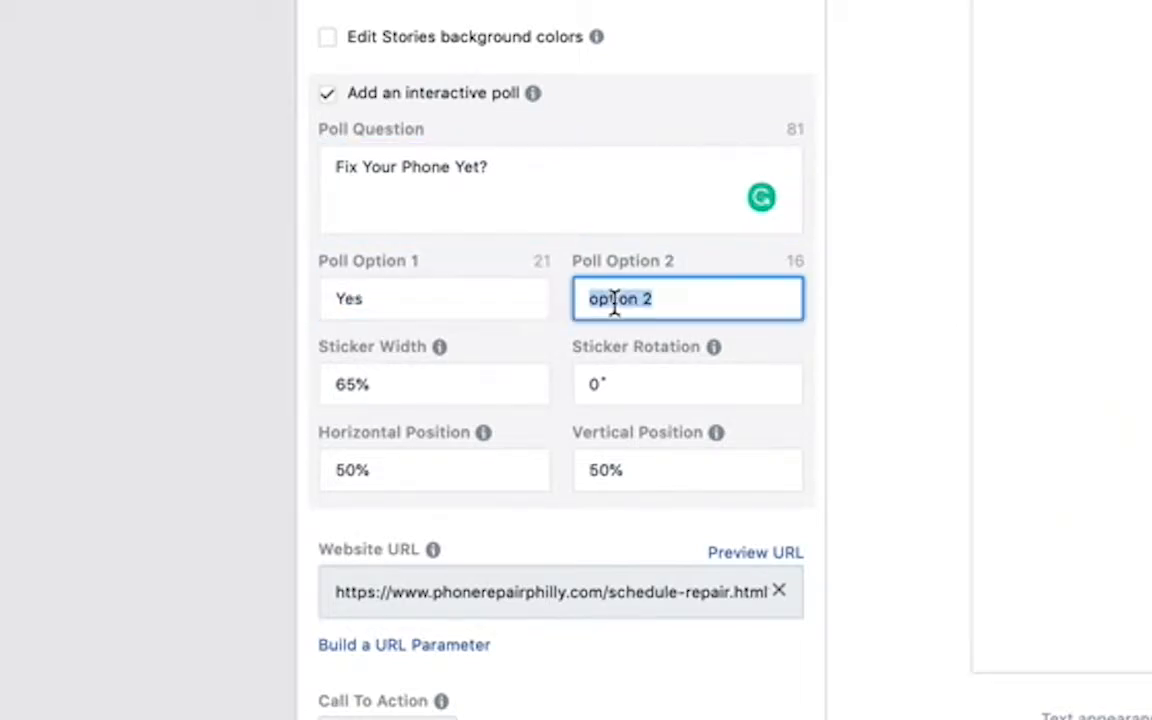
pyautogui.write('No')
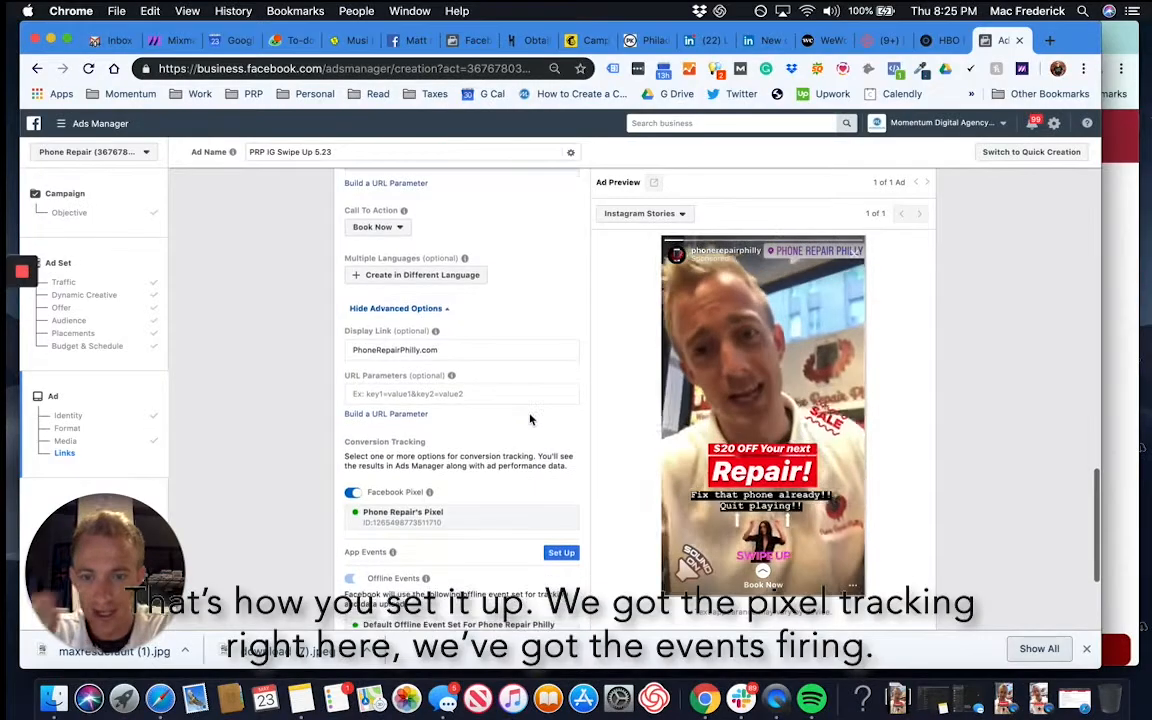
# Step: Review the ad's conversion tracking and offline event sets, and confirm the campaign for publishing
pyautogui.scroll(-4, 532, 419)
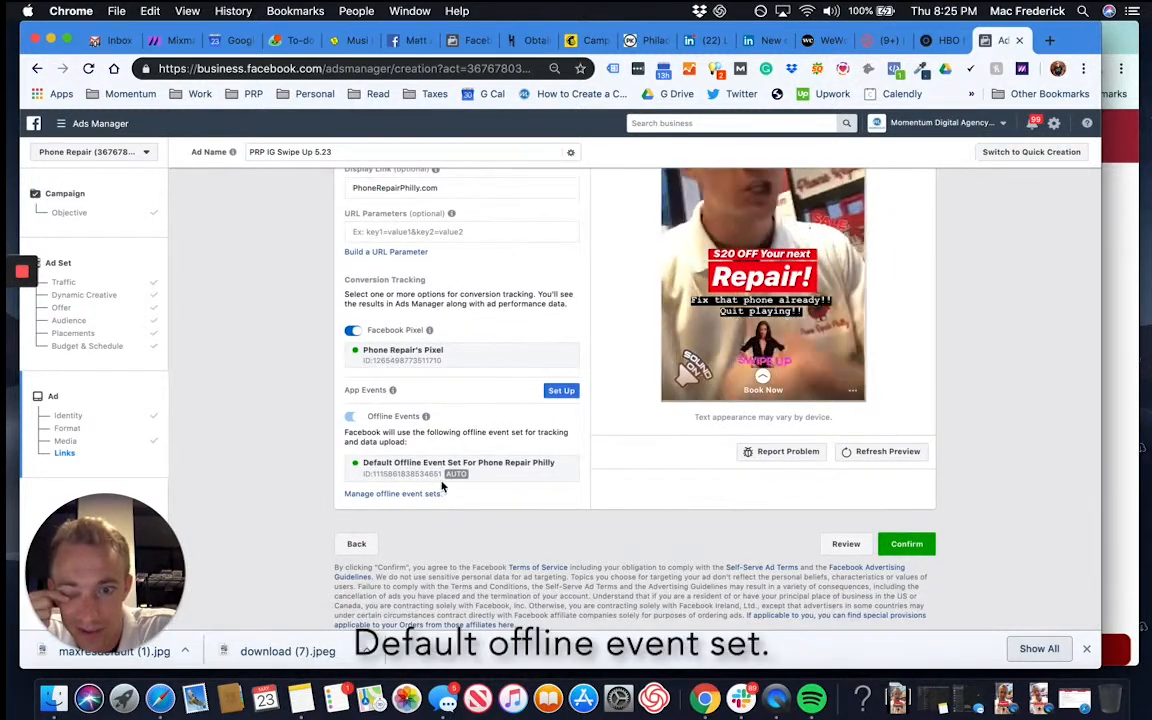
pyautogui.click(412, 495)
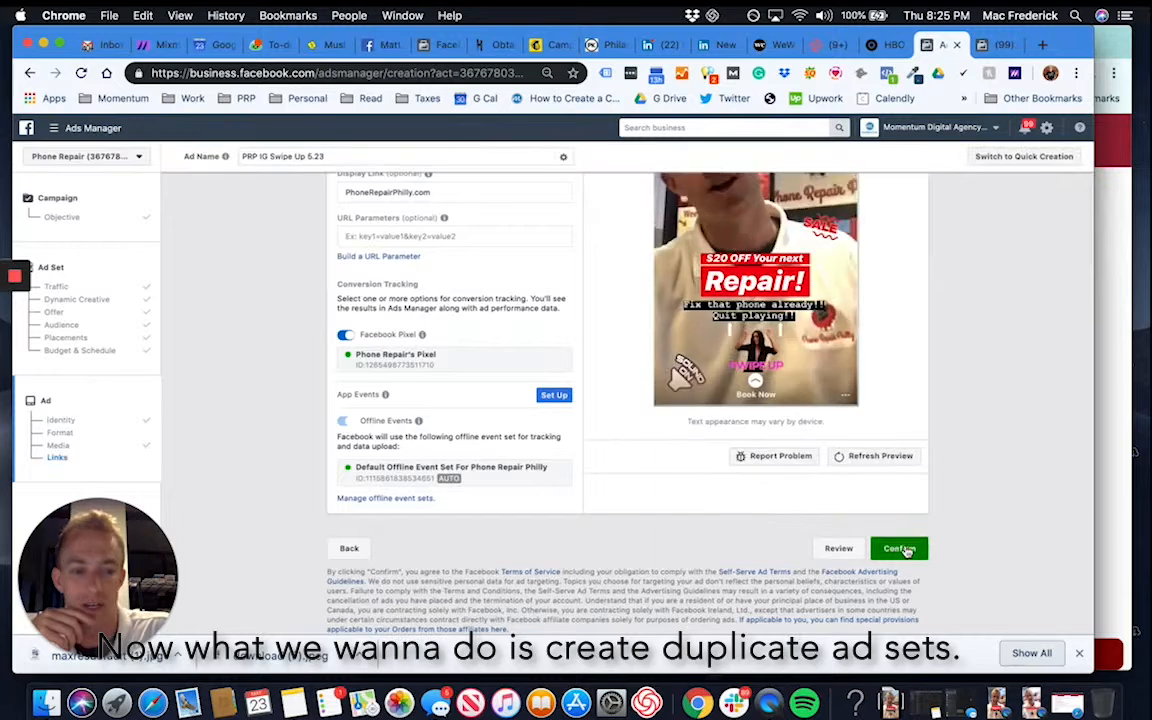
pyautogui.click(903, 548)
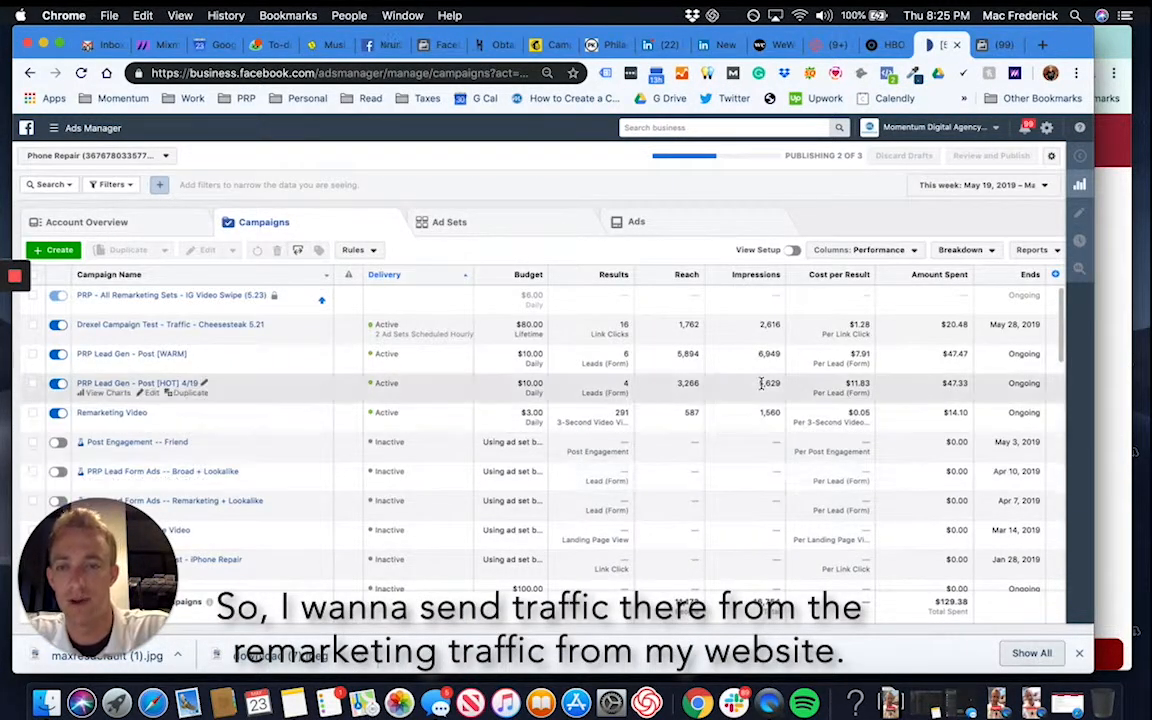
# Step: Duplicate the PRP All Video Views ad set once into the existing campaign PRP - All Remarketing Sets - IG Video Swipe (5.23)
pyautogui.click(200, 298)
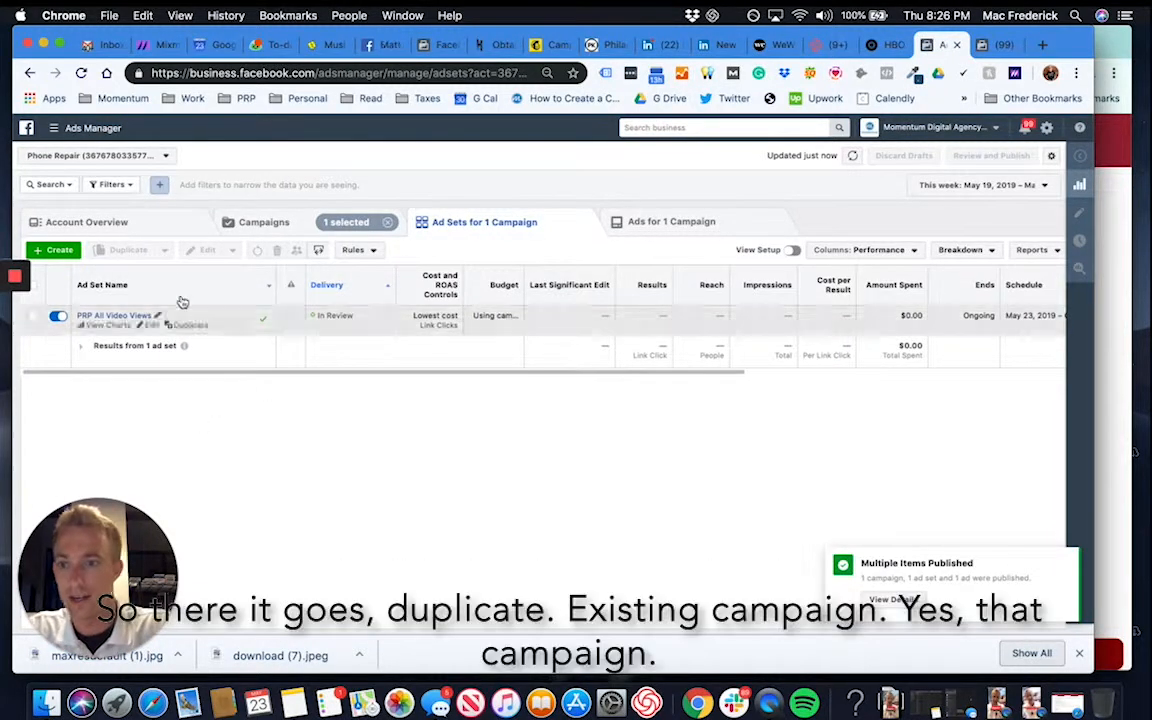
pyautogui.click(184, 326)
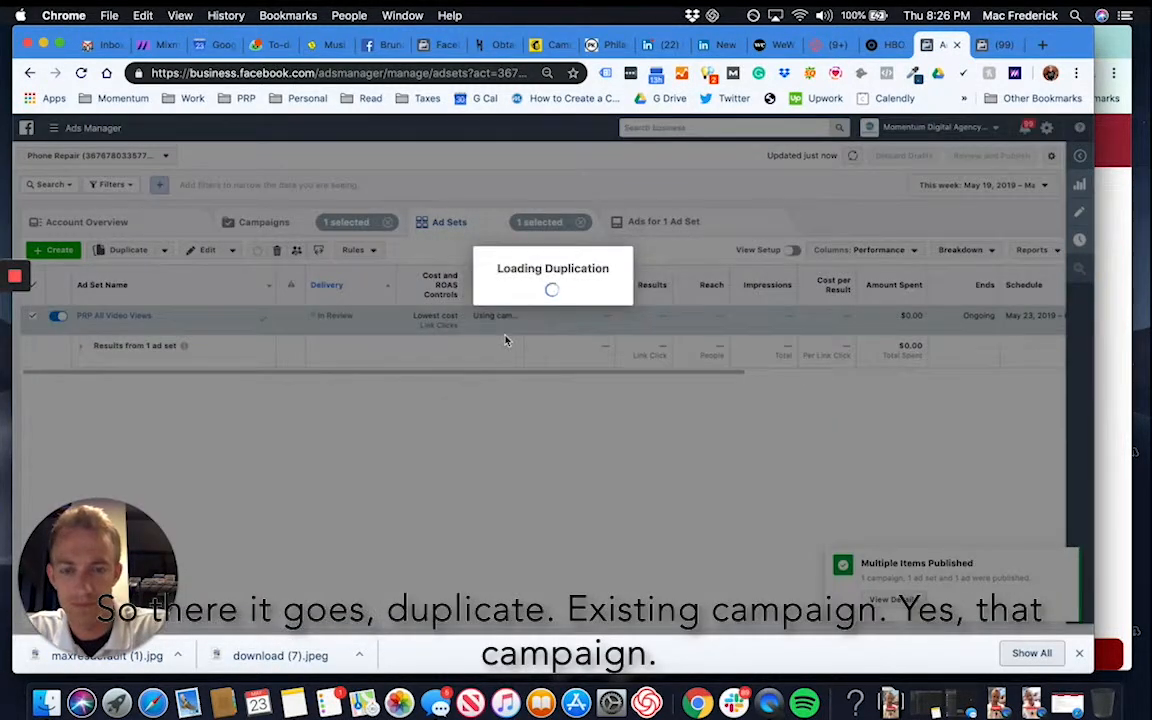
pyautogui.click(446, 322)
pyautogui.click(432, 266)
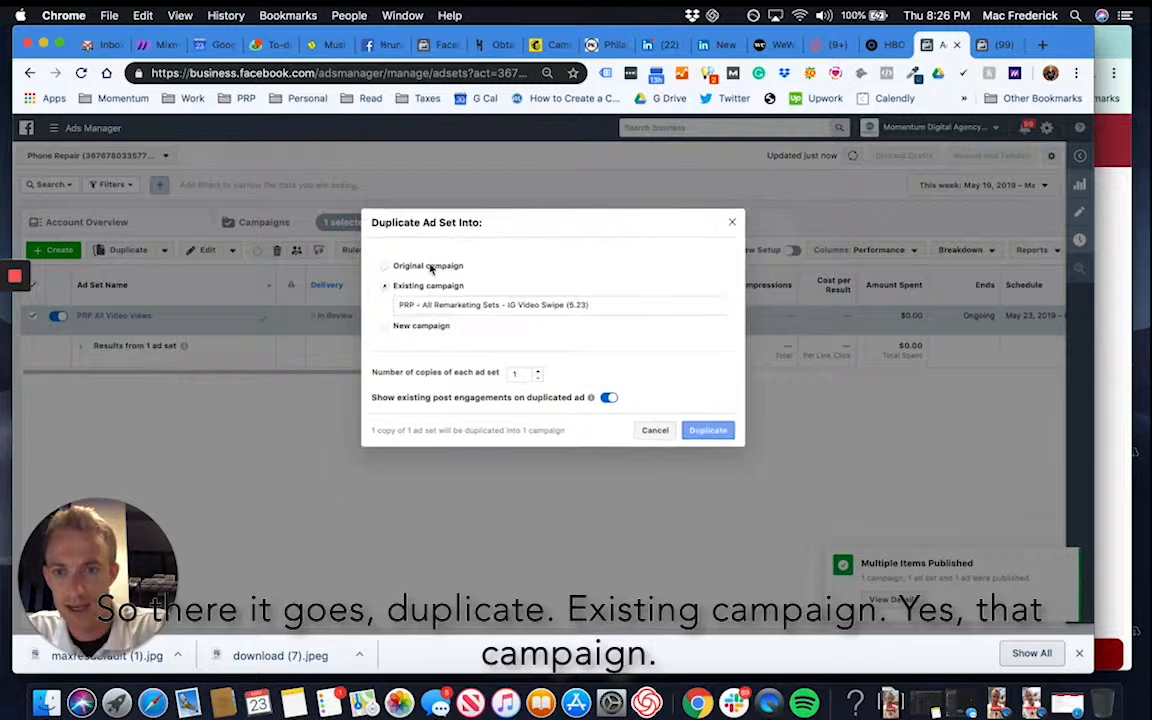
pyautogui.click(727, 431)
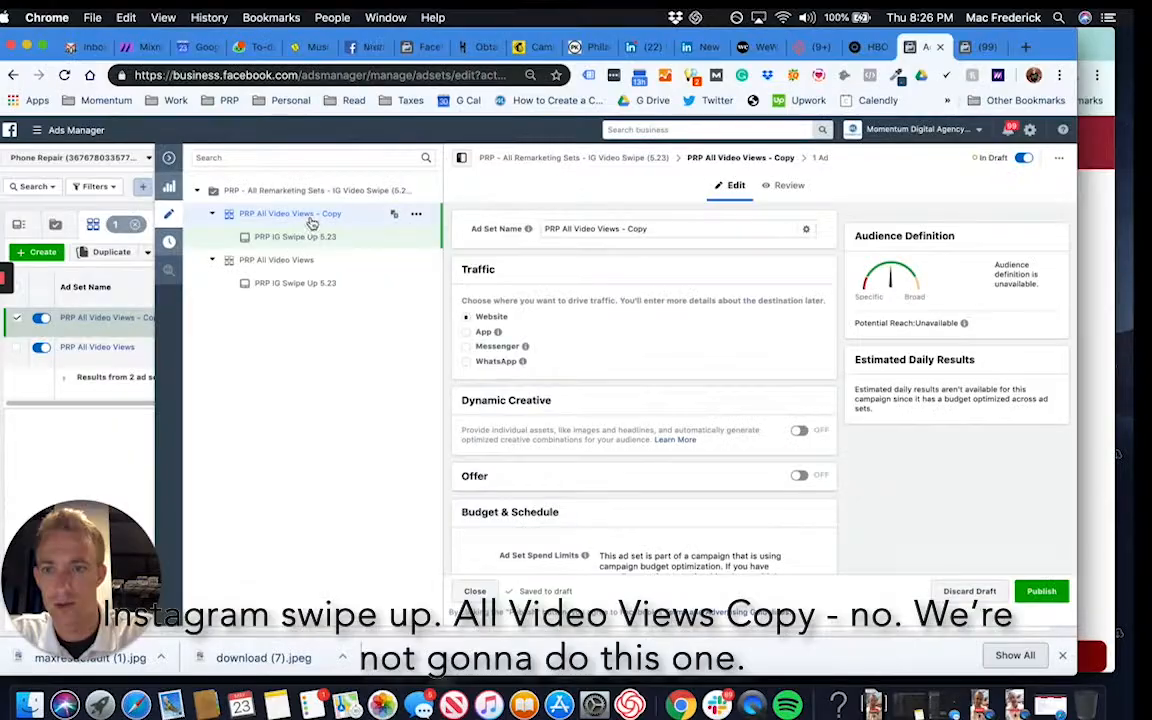
# Step: Target the copied ad set at the saved audience PRP Emails - Remarketing ALL and rename it PRP All Emails
pyautogui.scroll(-5, 597, 250)
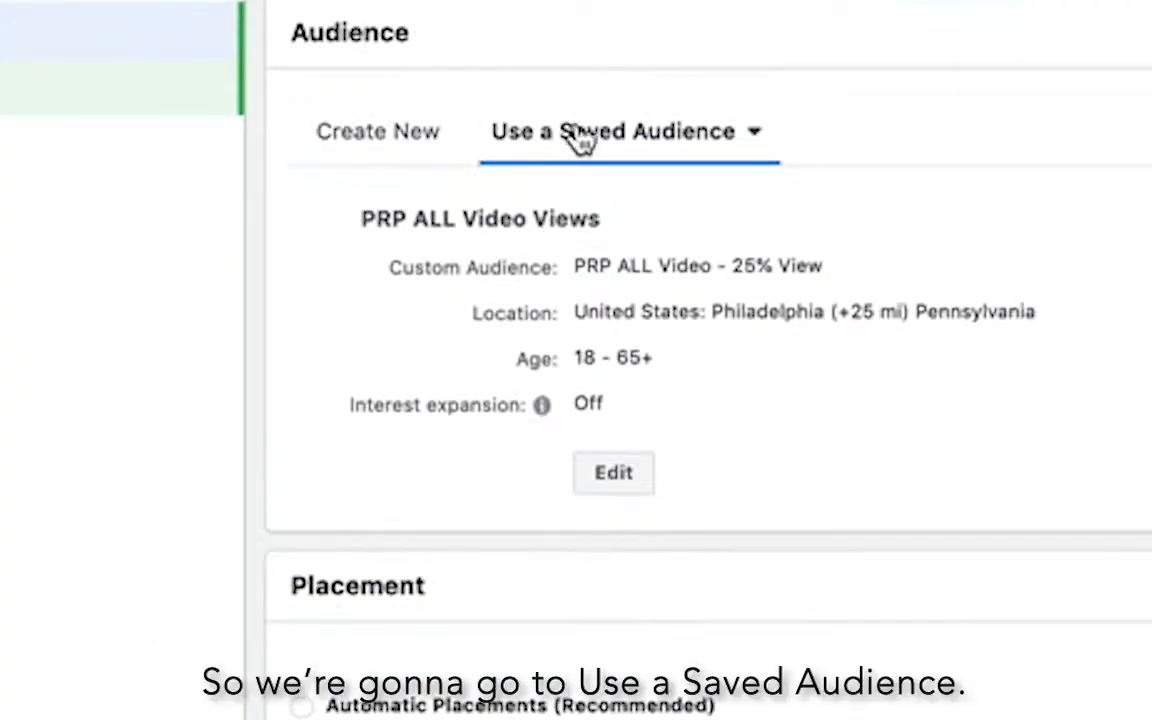
pyautogui.click(576, 535)
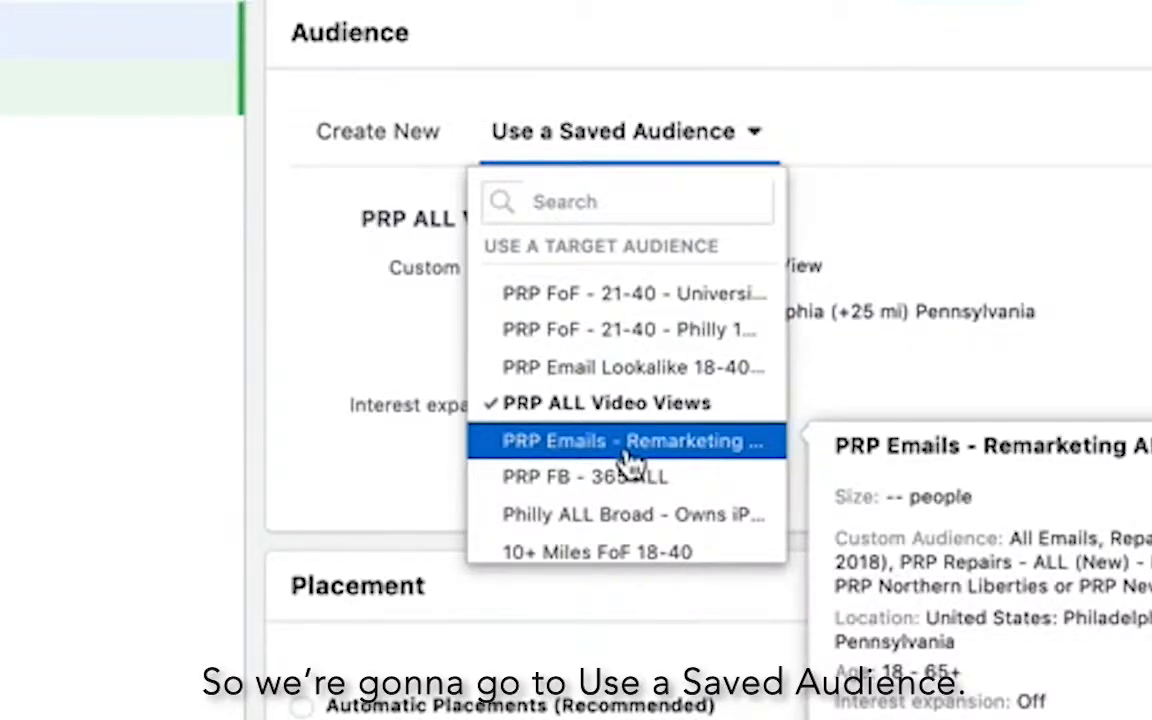
pyautogui.click(628, 455)
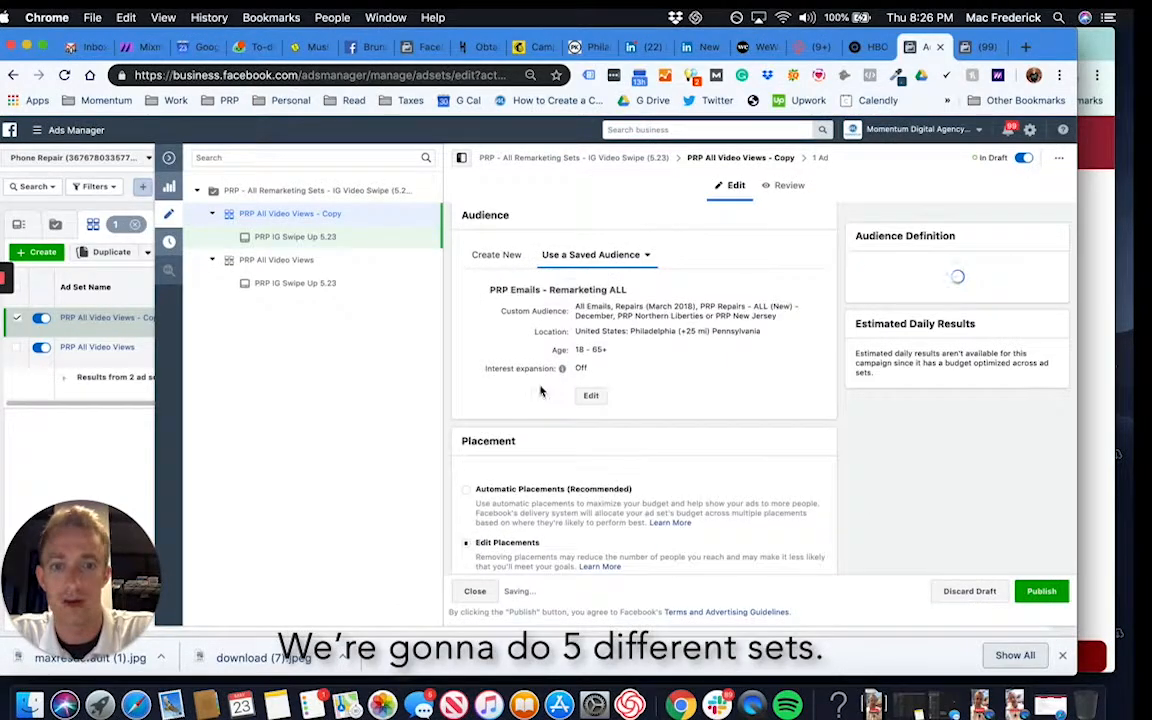
pyautogui.scroll(10, 540, 391)
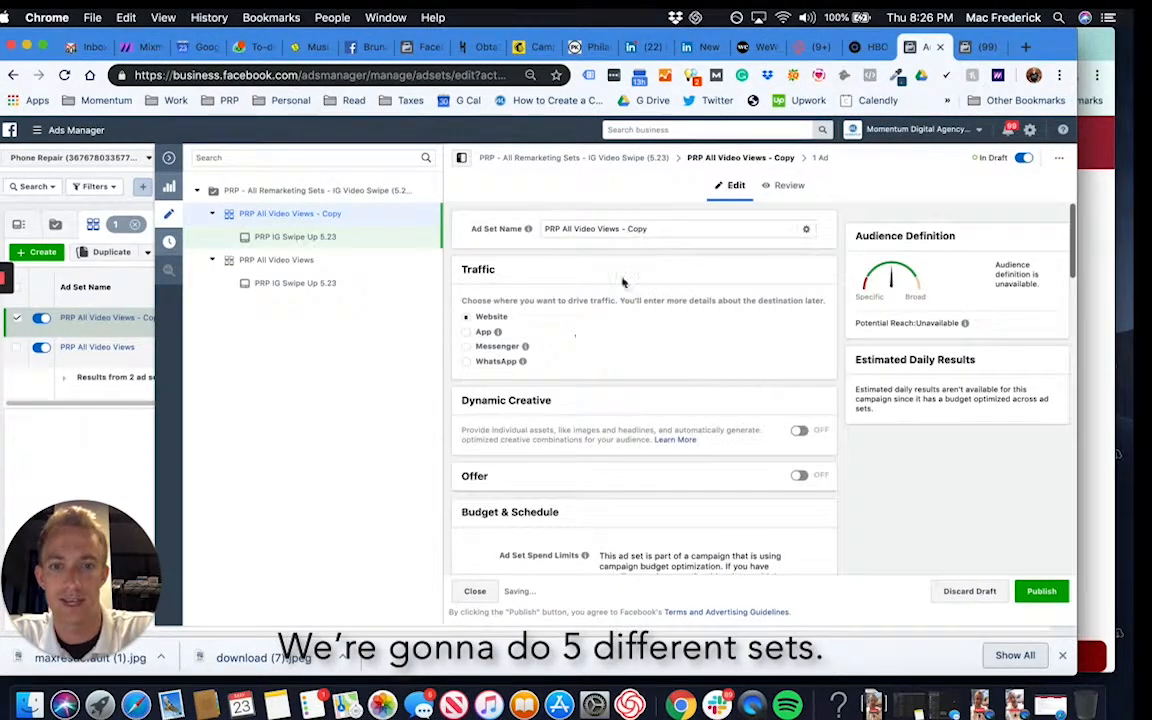
pyautogui.moveTo(572, 229); pyautogui.dragTo(840, 237)
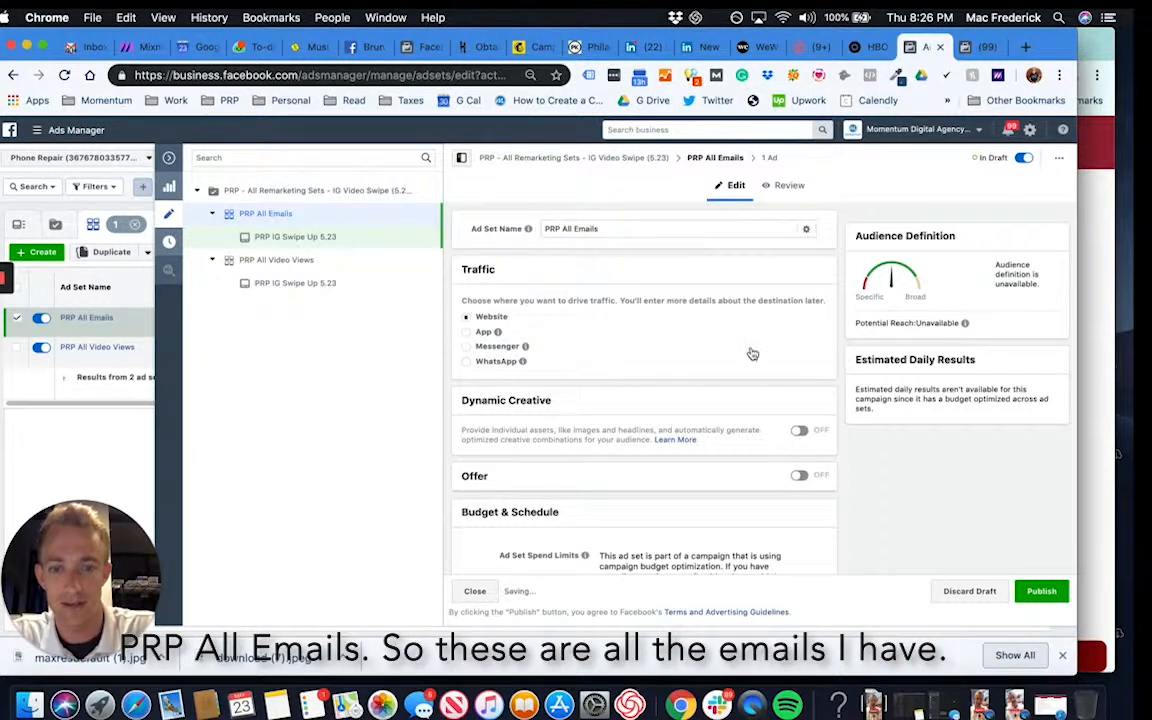
# Step: Check the placements and delivery settings of the PRP All Emails ad set and publish it
pyautogui.scroll(-8, 751, 352)
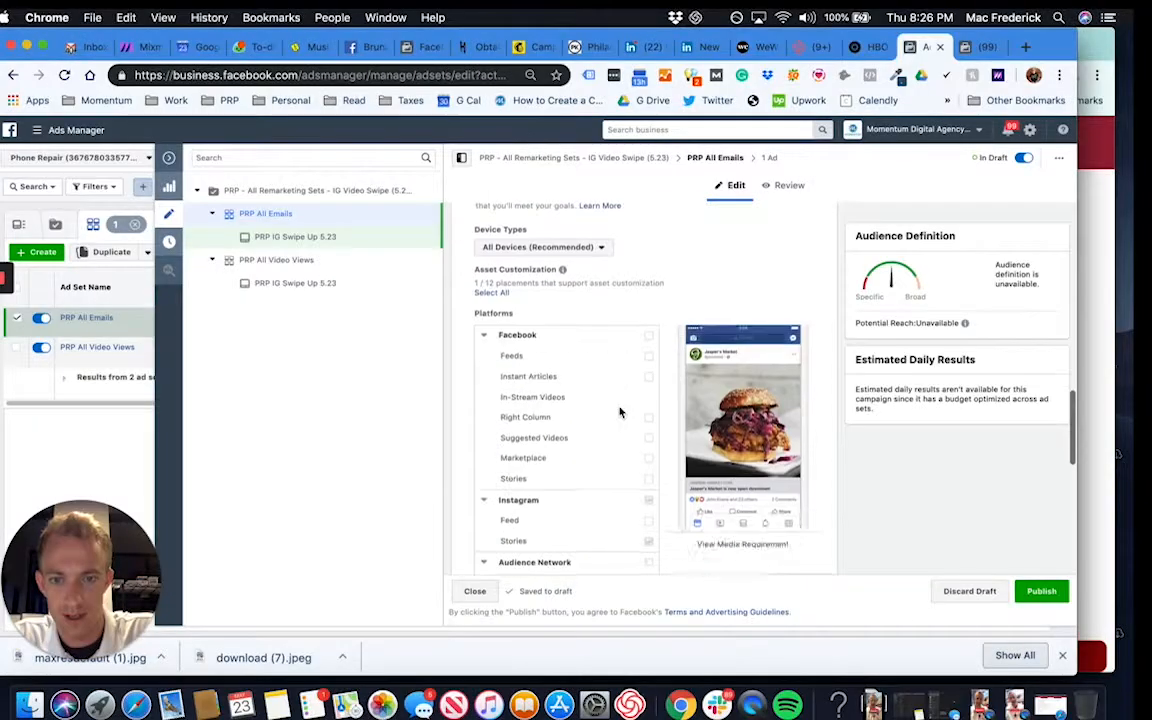
pyautogui.scroll(-10, 617, 411)
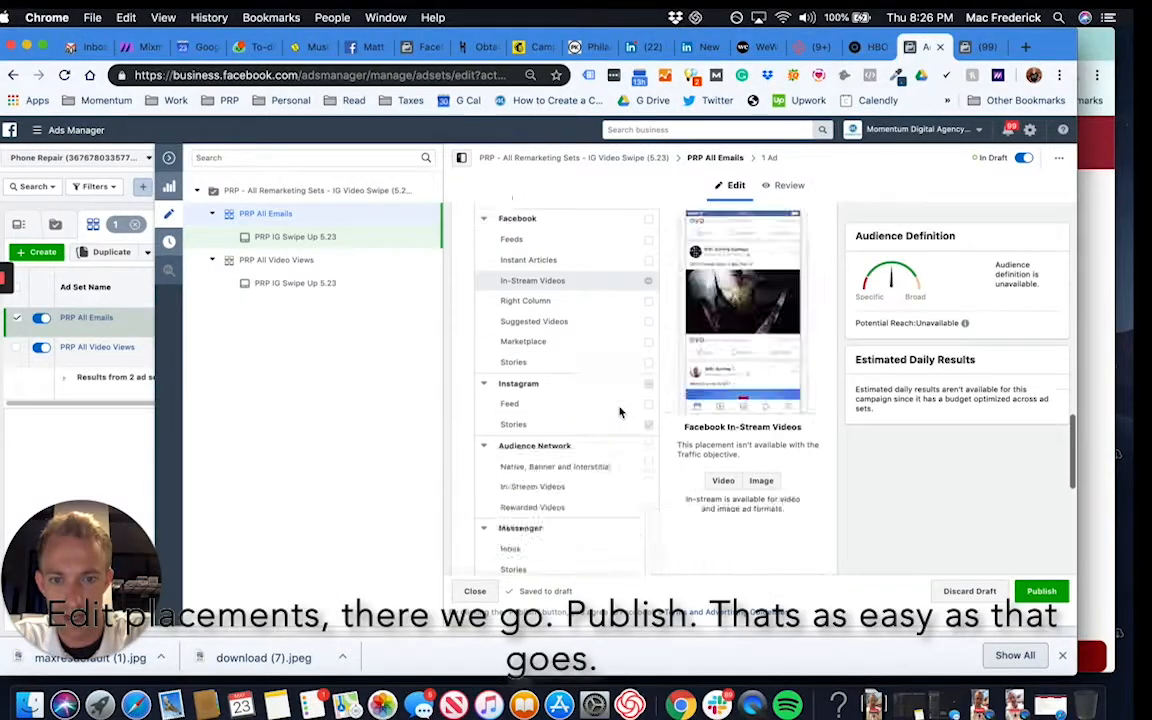
pyautogui.click(1045, 591)
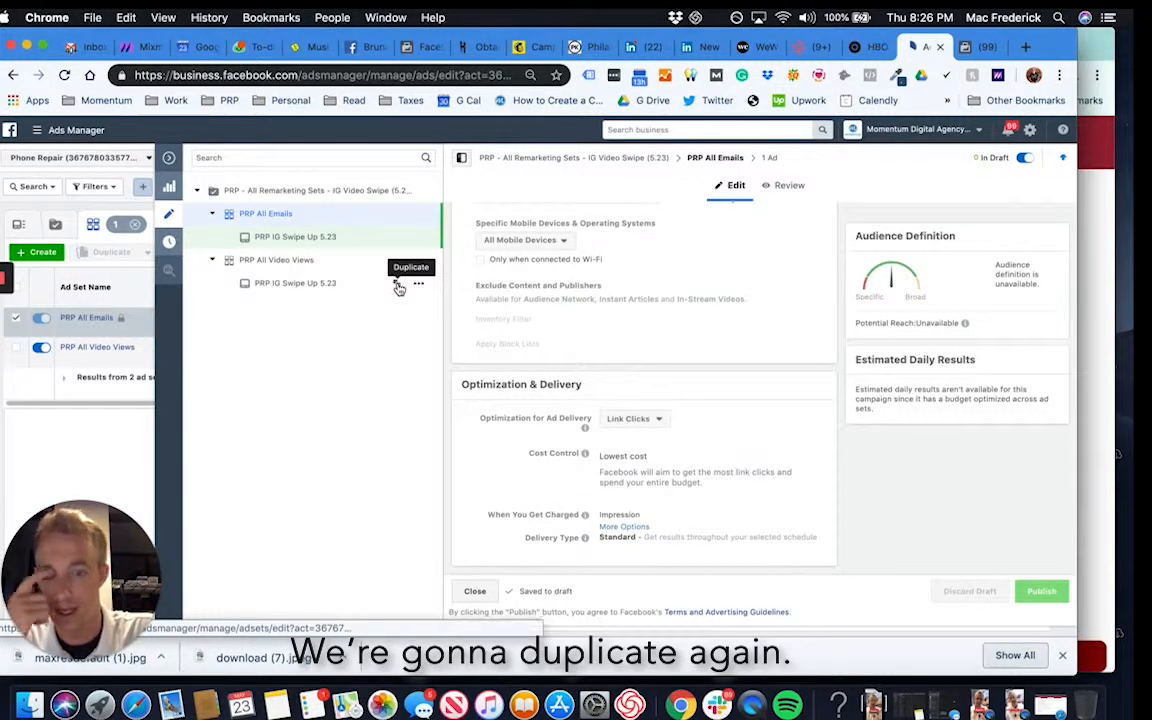
# Step: Make another copy of the PRP All Video Views ad set, including its ad, within the same remarketing campaign
pyautogui.click(397, 284)
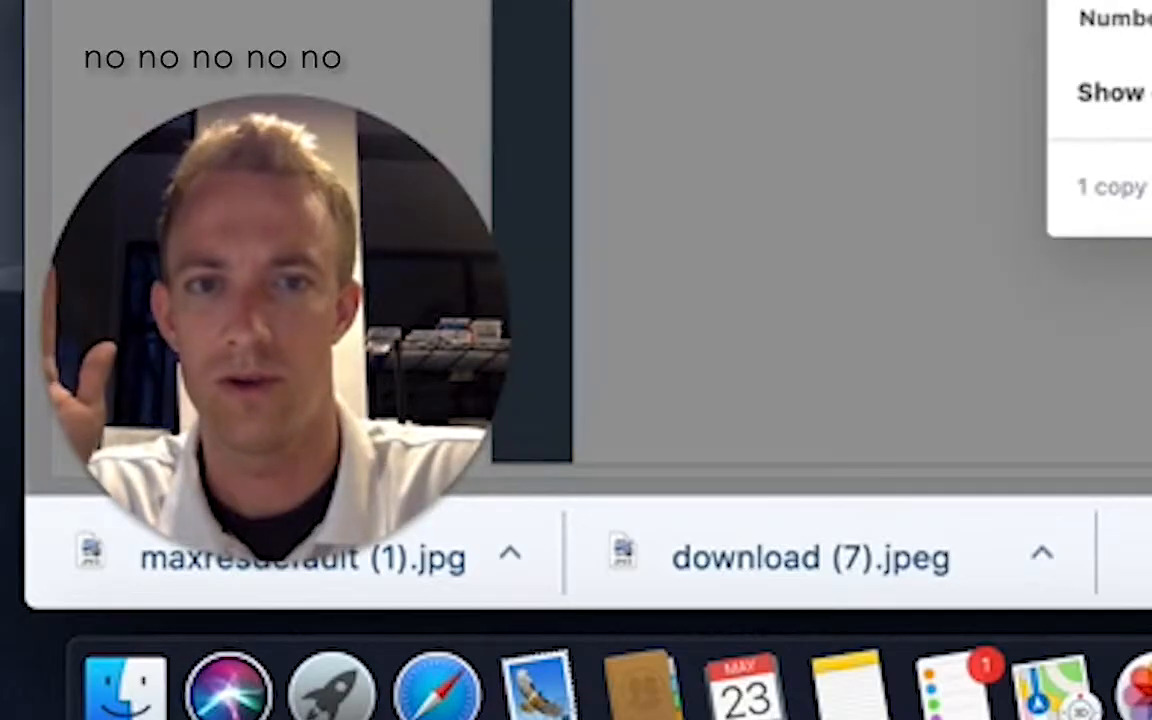
pyautogui.press('Escape')
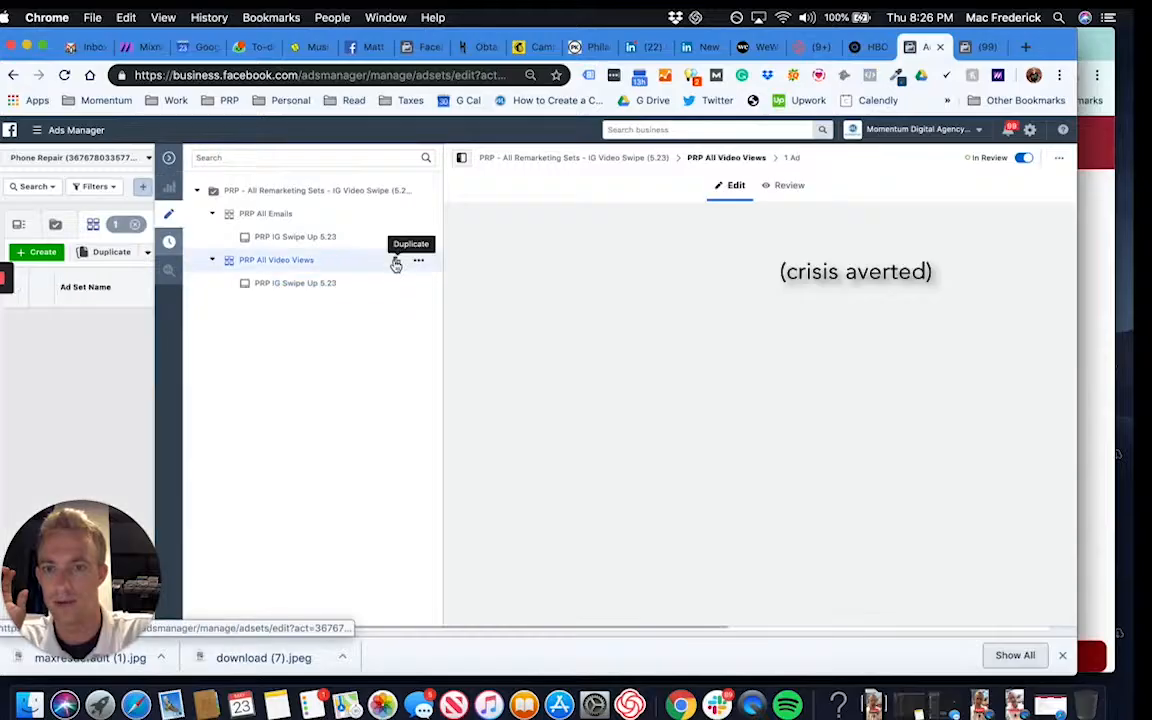
pyautogui.click(396, 263)
pyautogui.click(414, 304)
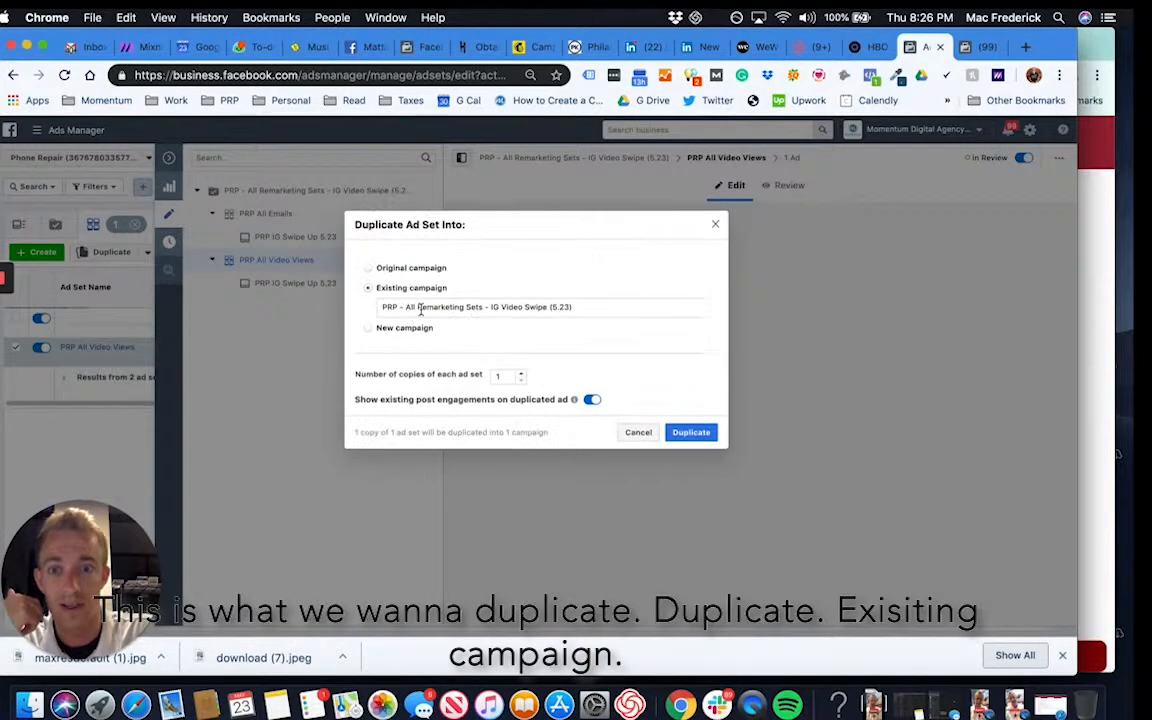
pyautogui.click(690, 433)
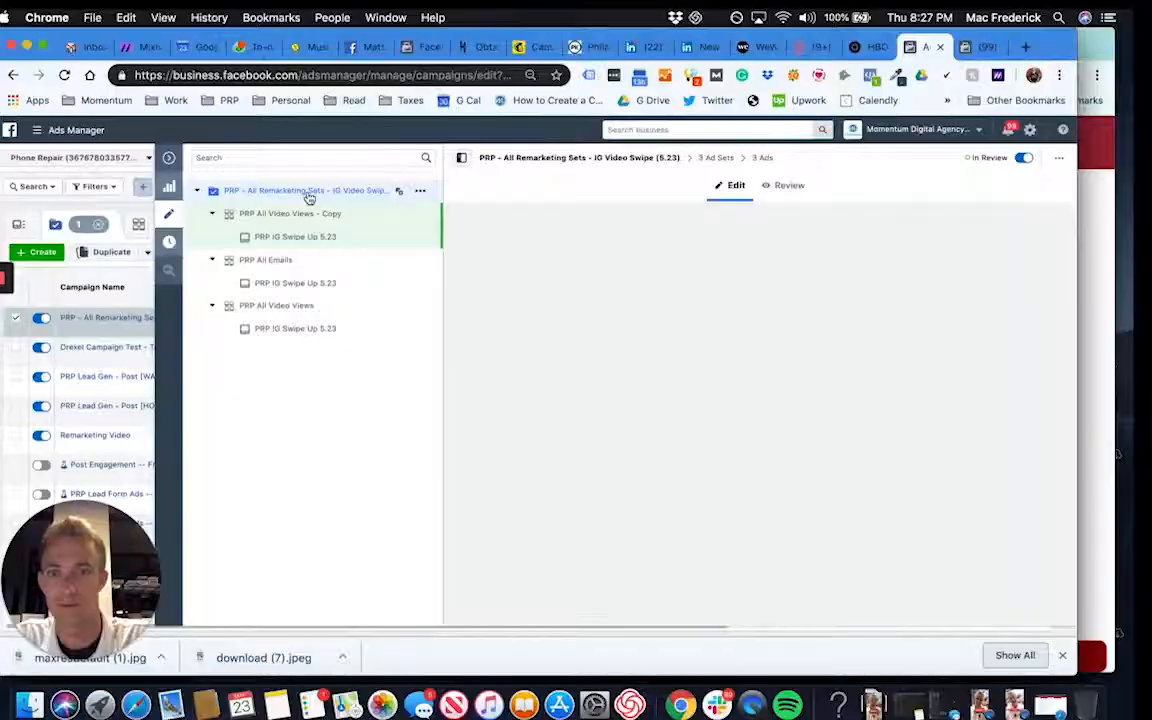
# Step: Target the new PRP All Video Views copy at the saved audience PRP FB - 365 ALL and name the ad set PRP All FB 365
pyautogui.click(169, 157)
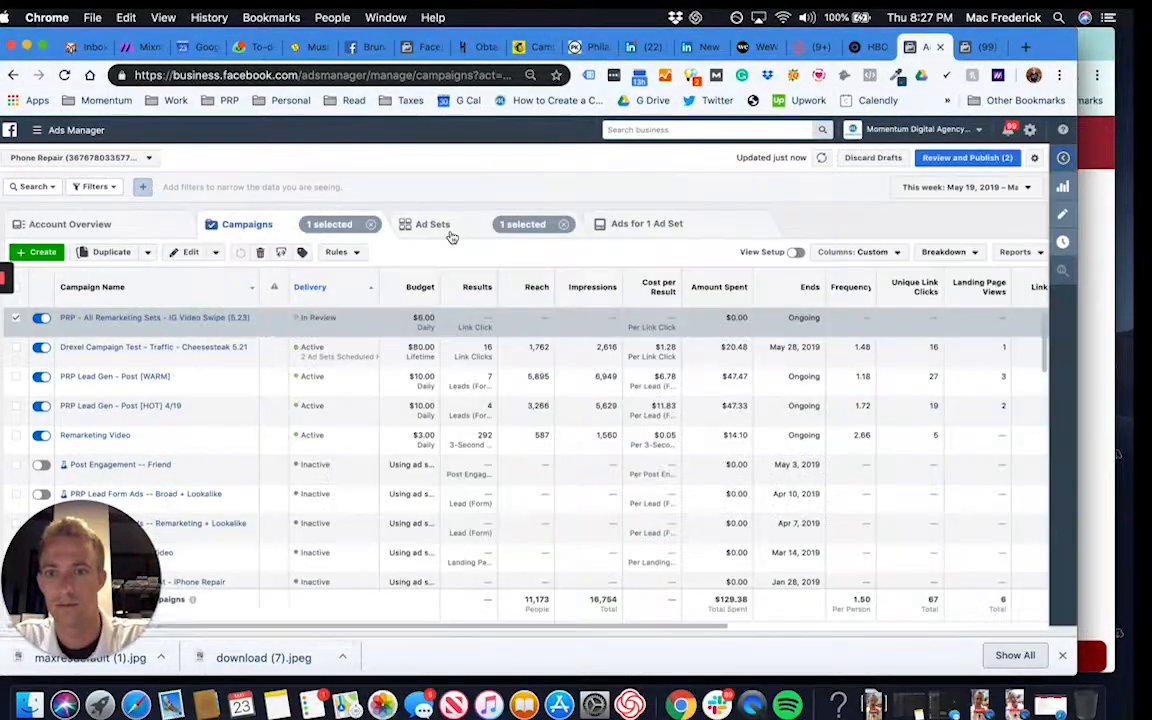
pyautogui.click(140, 327)
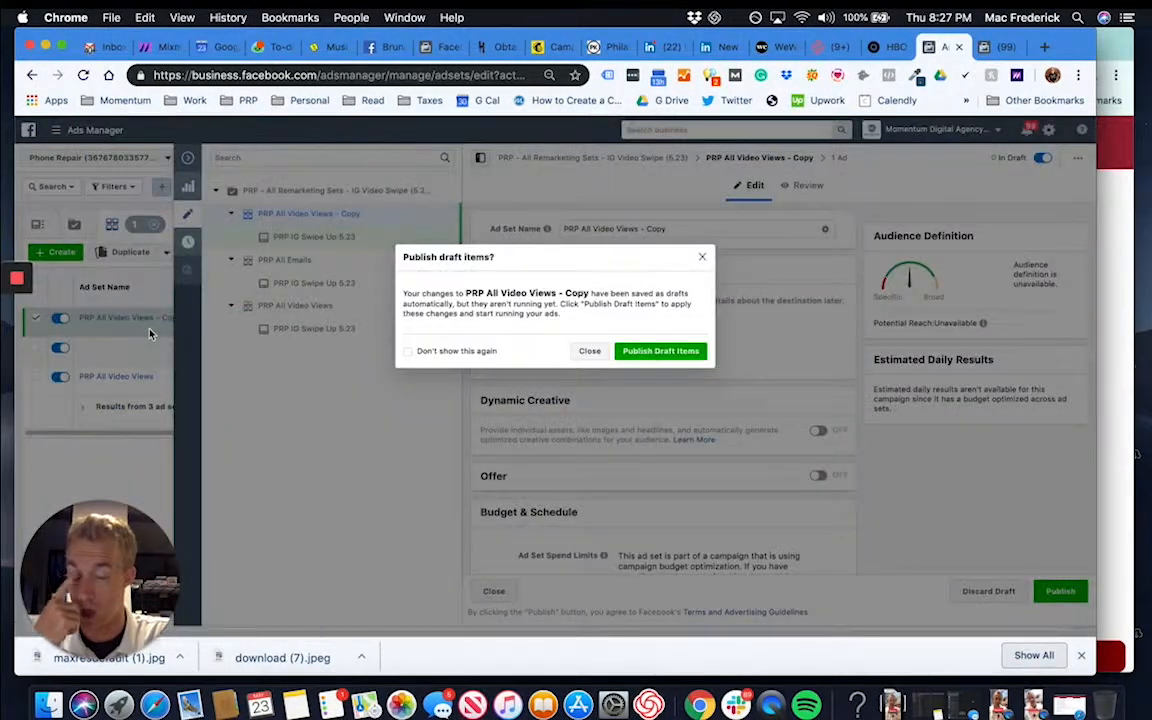
pyautogui.click(701, 261)
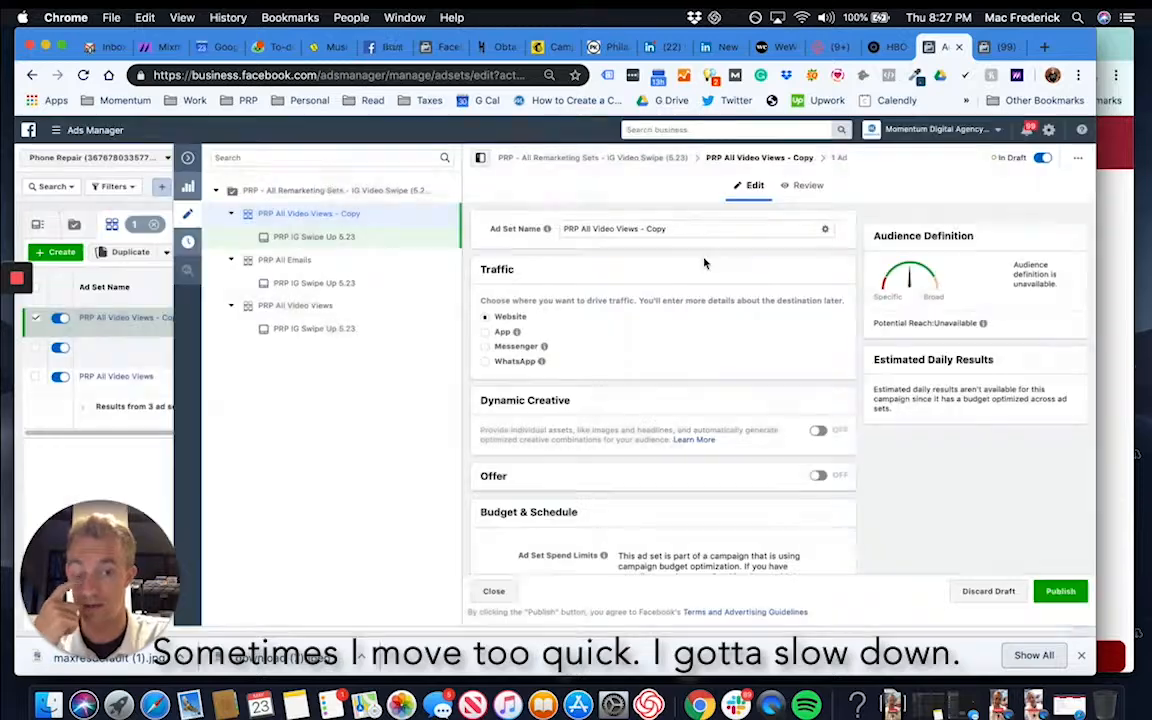
pyautogui.scroll(-5, 654, 404)
pyautogui.scroll(-4, 661, 404)
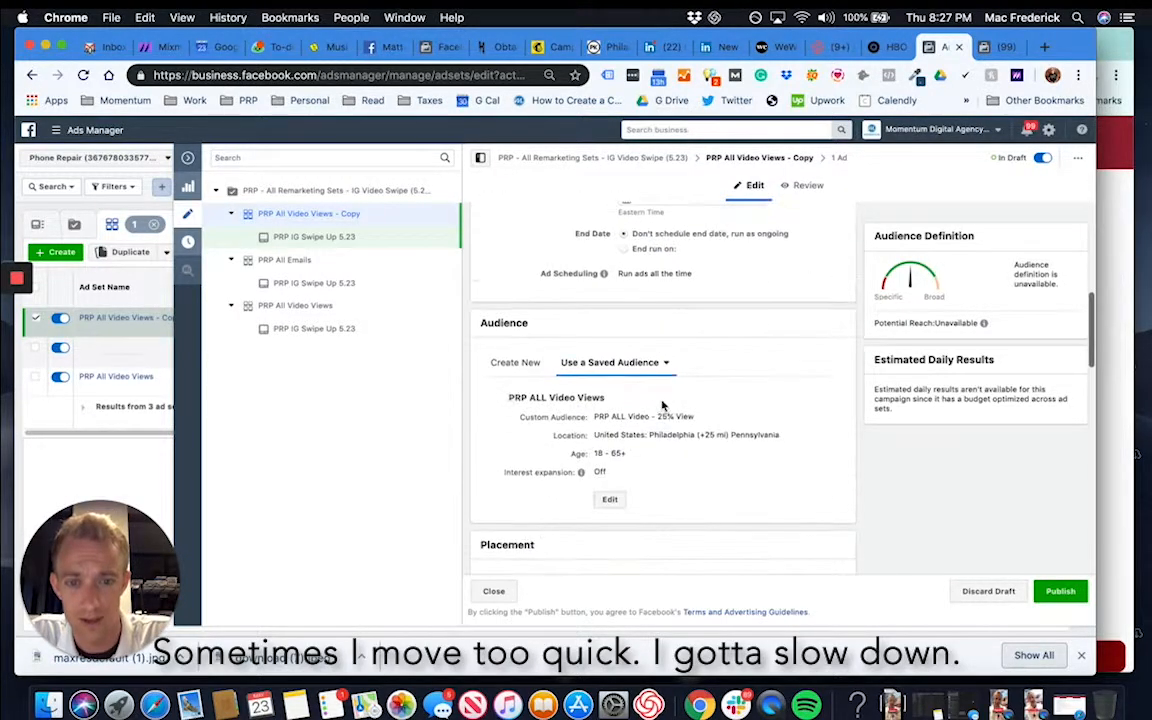
pyautogui.click(622, 364)
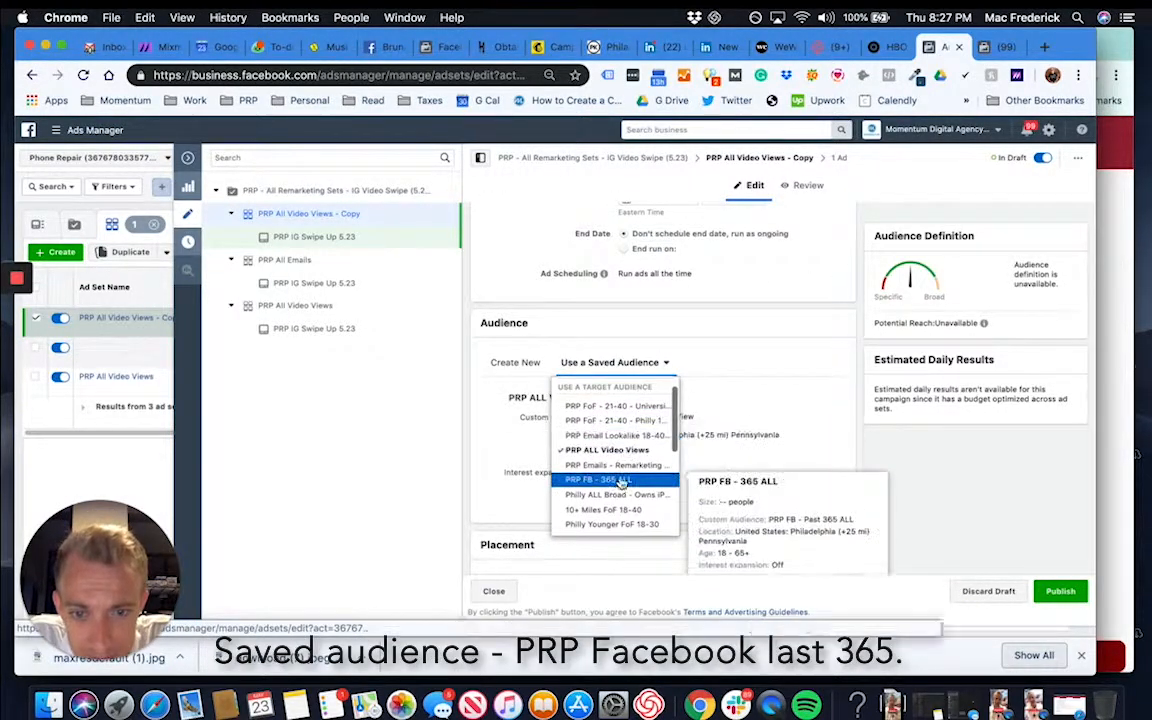
pyautogui.click(620, 483)
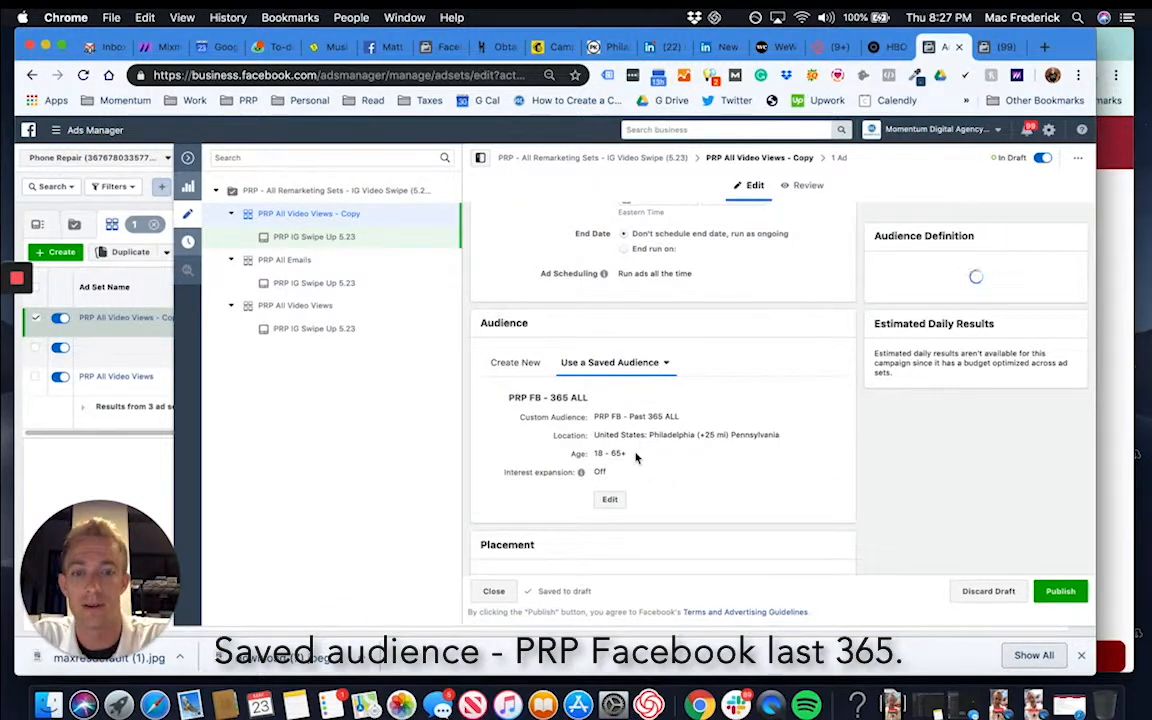
pyautogui.scroll(-5, 636, 457)
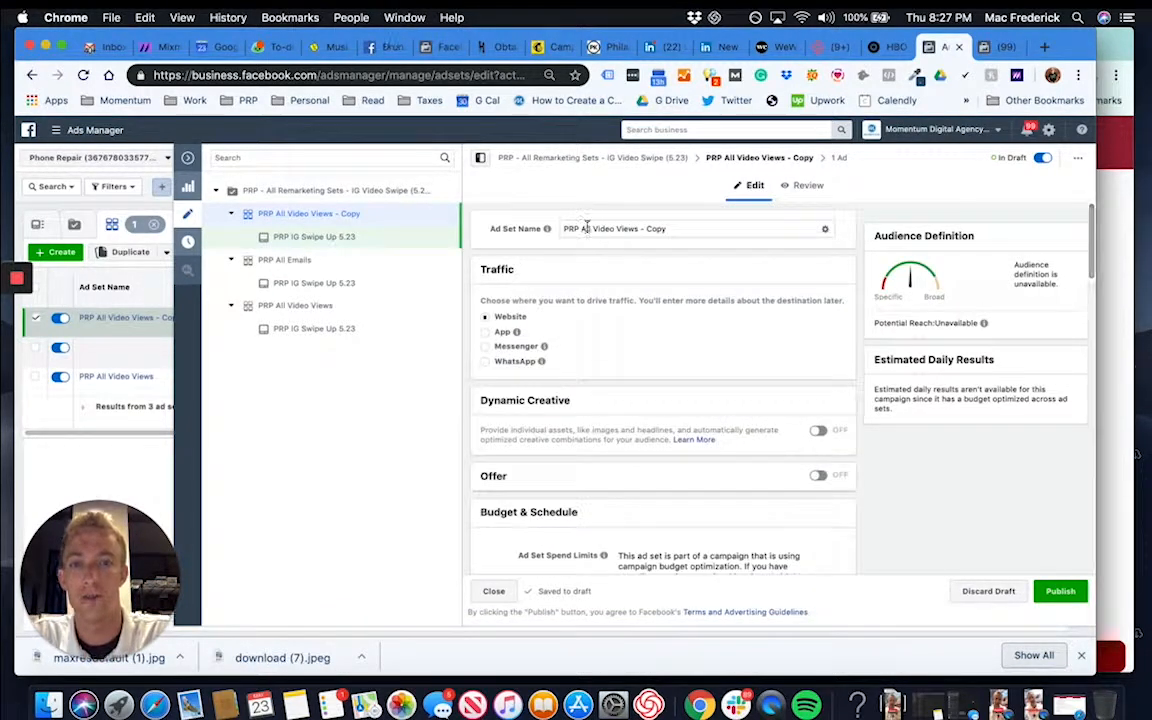
pyautogui.click(594, 228)
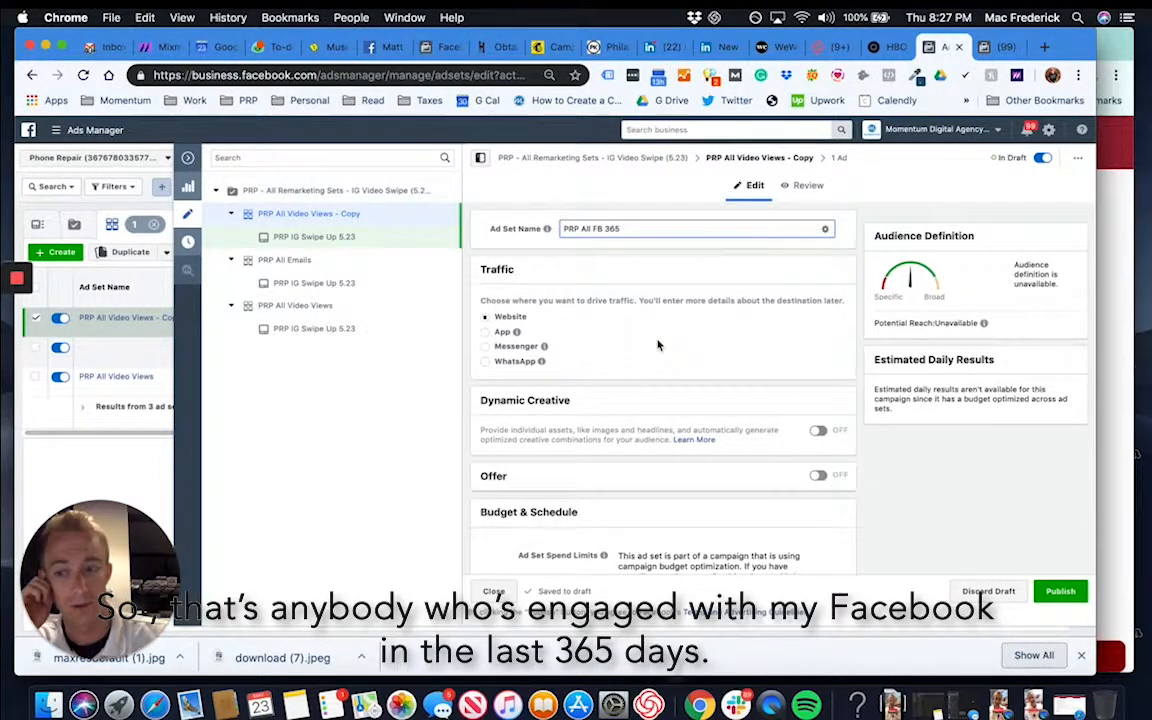
# Step: Check the placements and delivery settings of the PRP All FB 365 ad set and publish it
pyautogui.scroll(-10, 657, 345)
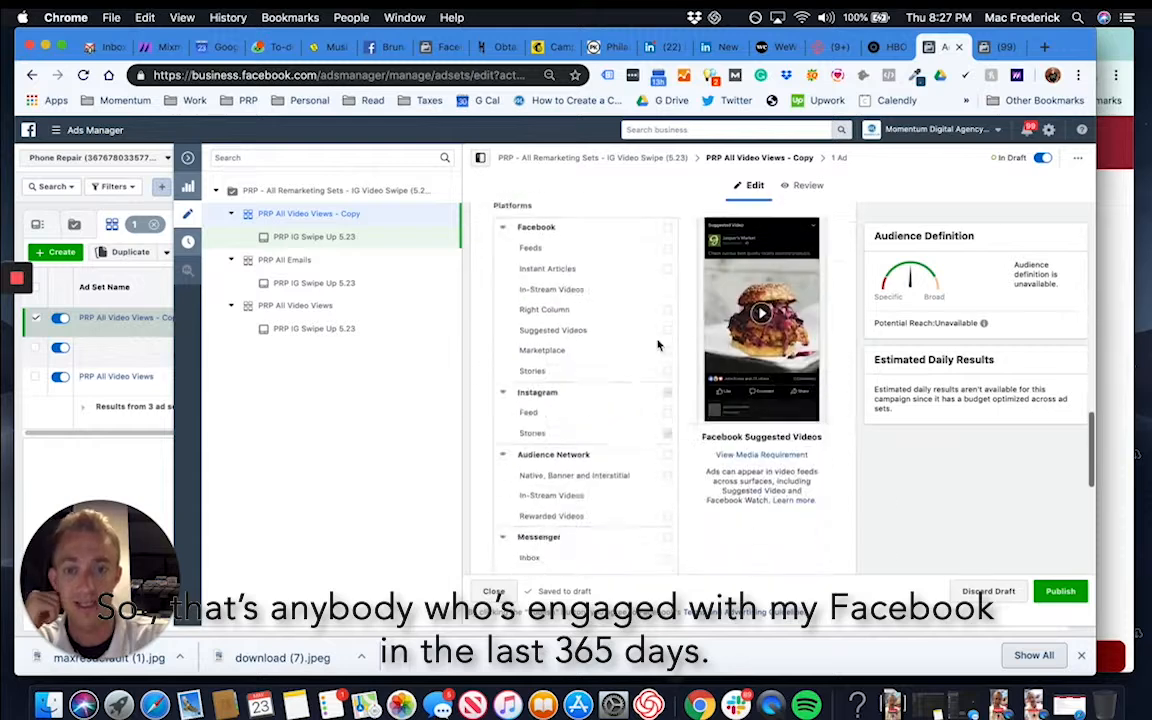
pyautogui.scroll(-10, 657, 345)
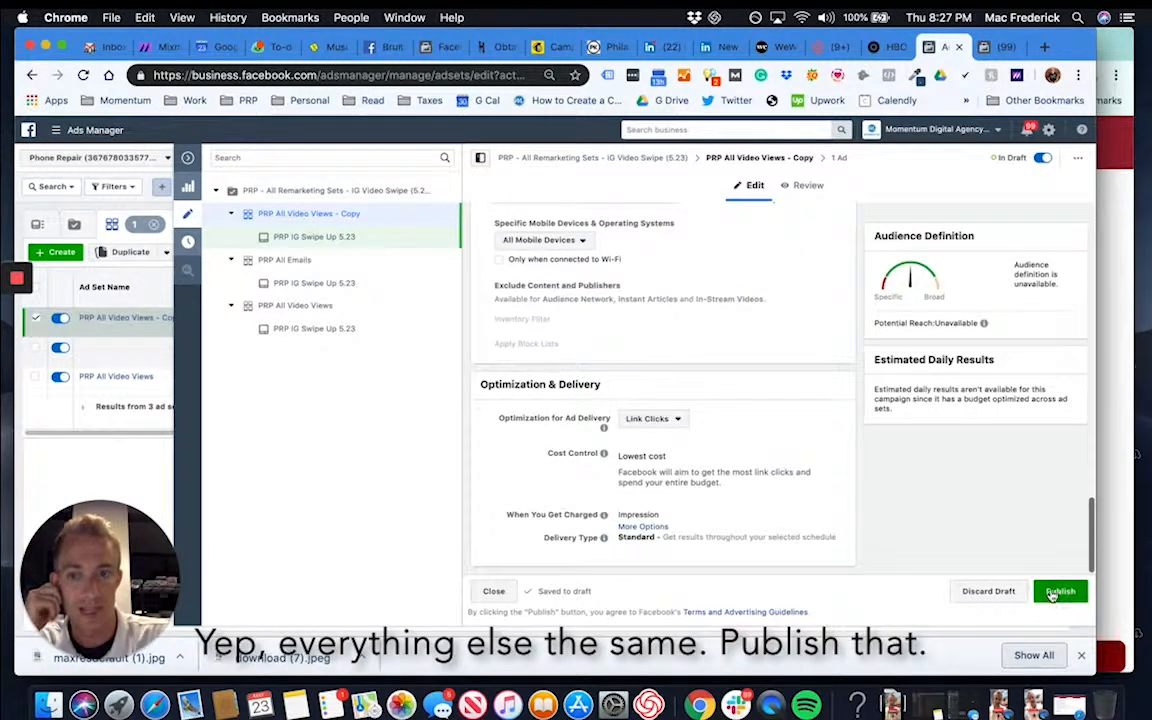
pyautogui.click(1058, 592)
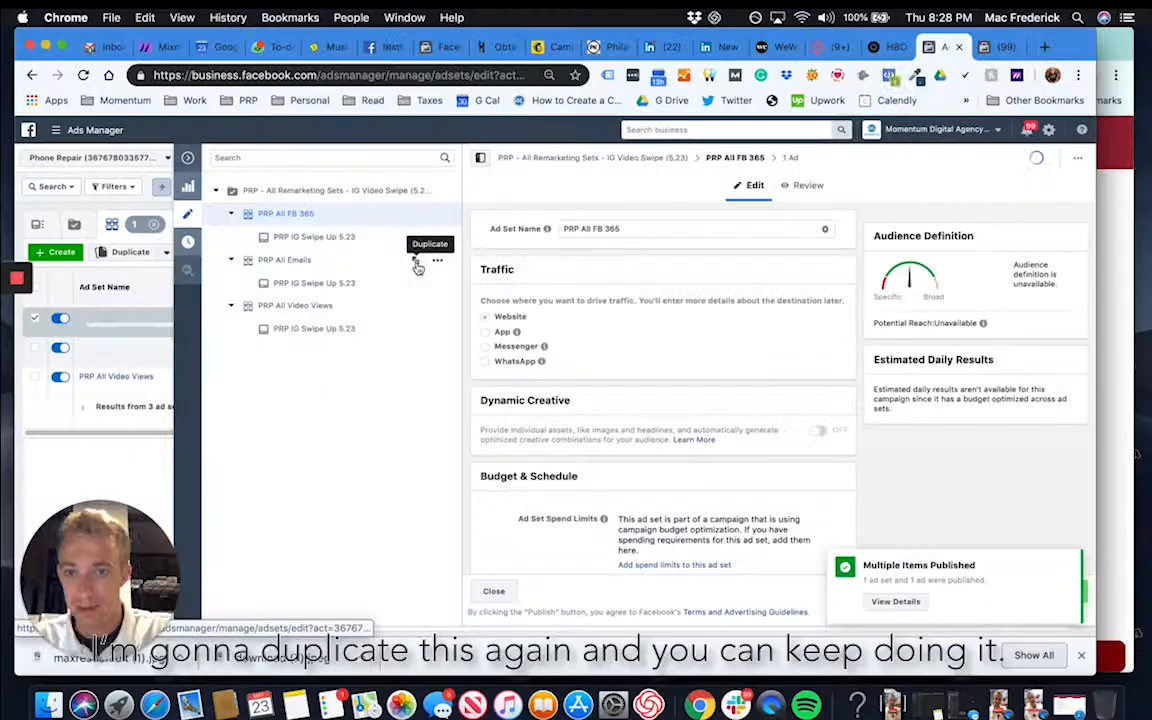
# Step: Duplicate the PRP All Emails ad set once into the existing campaign PRP - All Remarketing Sets - IG Video Swipe (5.23)
pyautogui.click(417, 260)
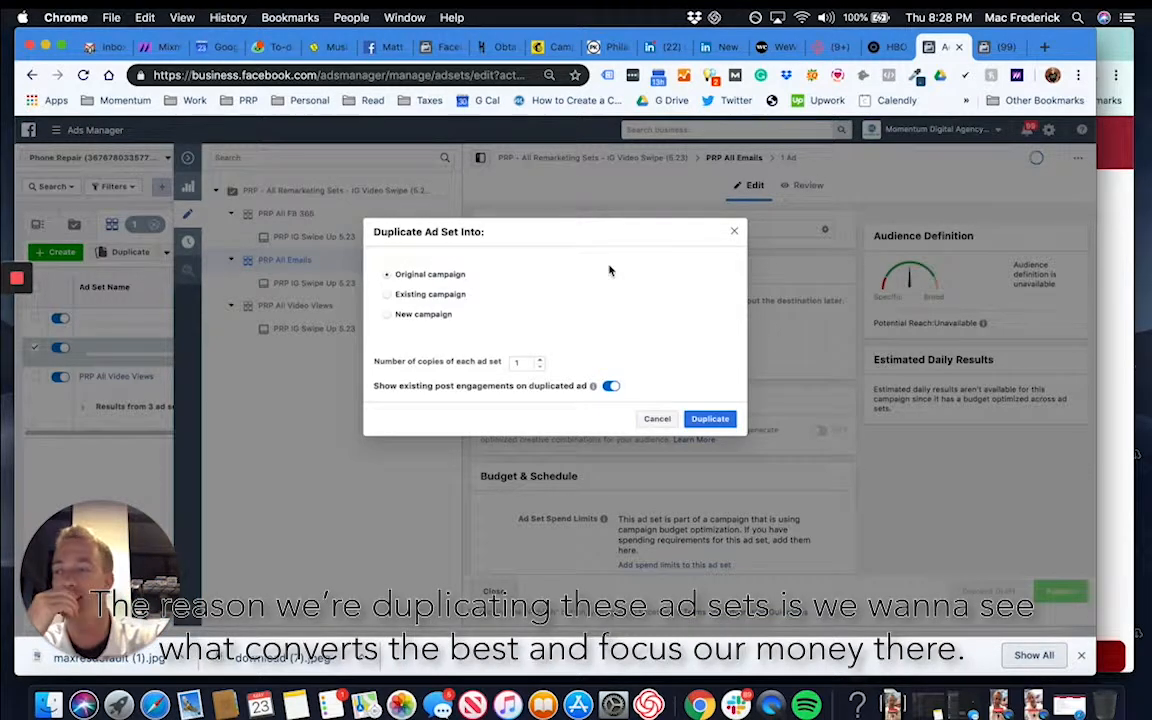
pyautogui.click(430, 294)
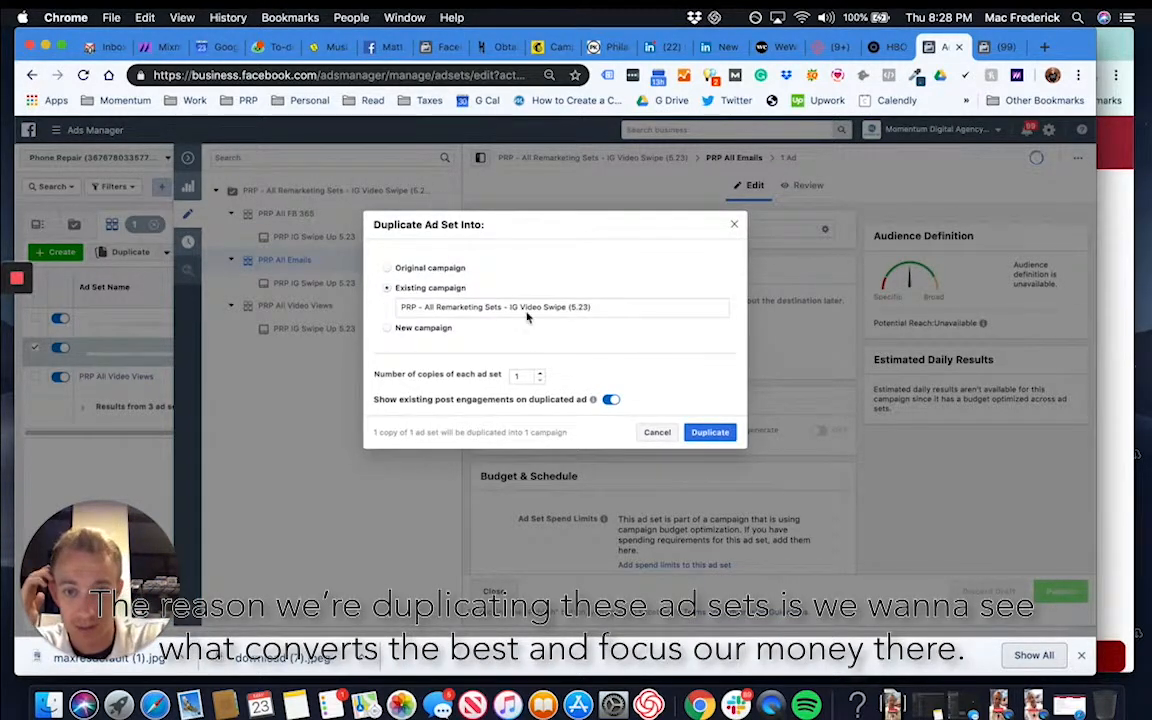
pyautogui.click(700, 433)
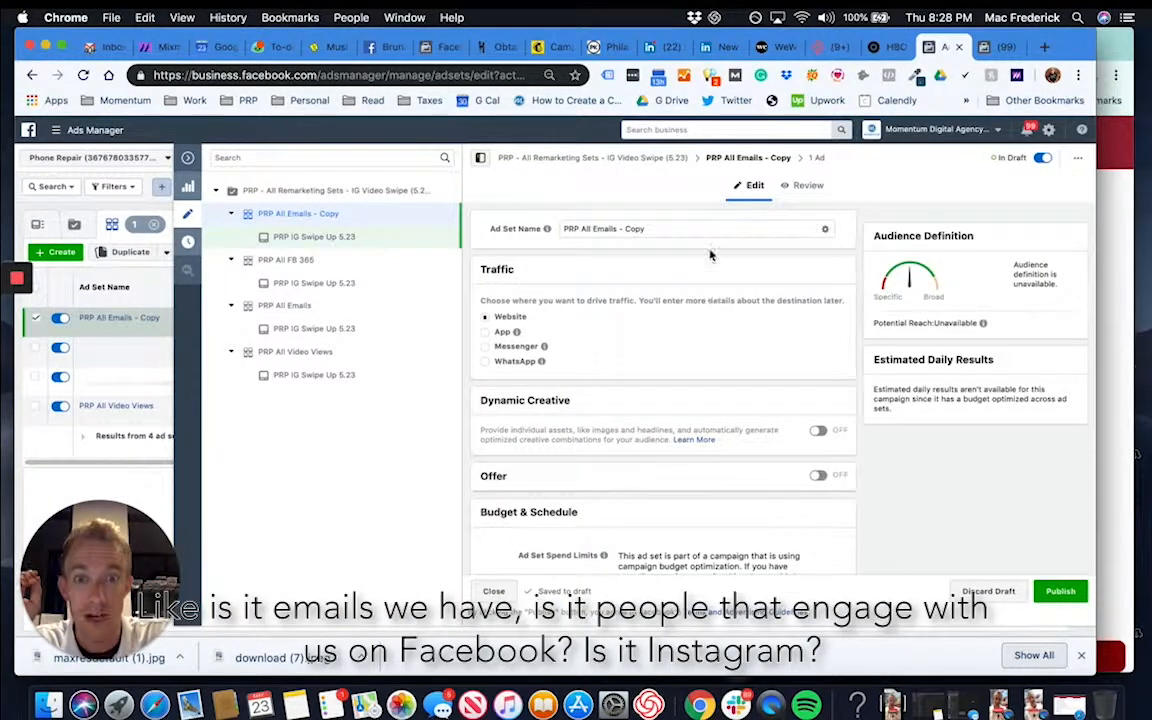
# Step: Look through the saved audiences for the PRP All Emails copy, including the social, local and website remarketing ones, and examine their targeting
pyautogui.scroll(-10, 677, 345)
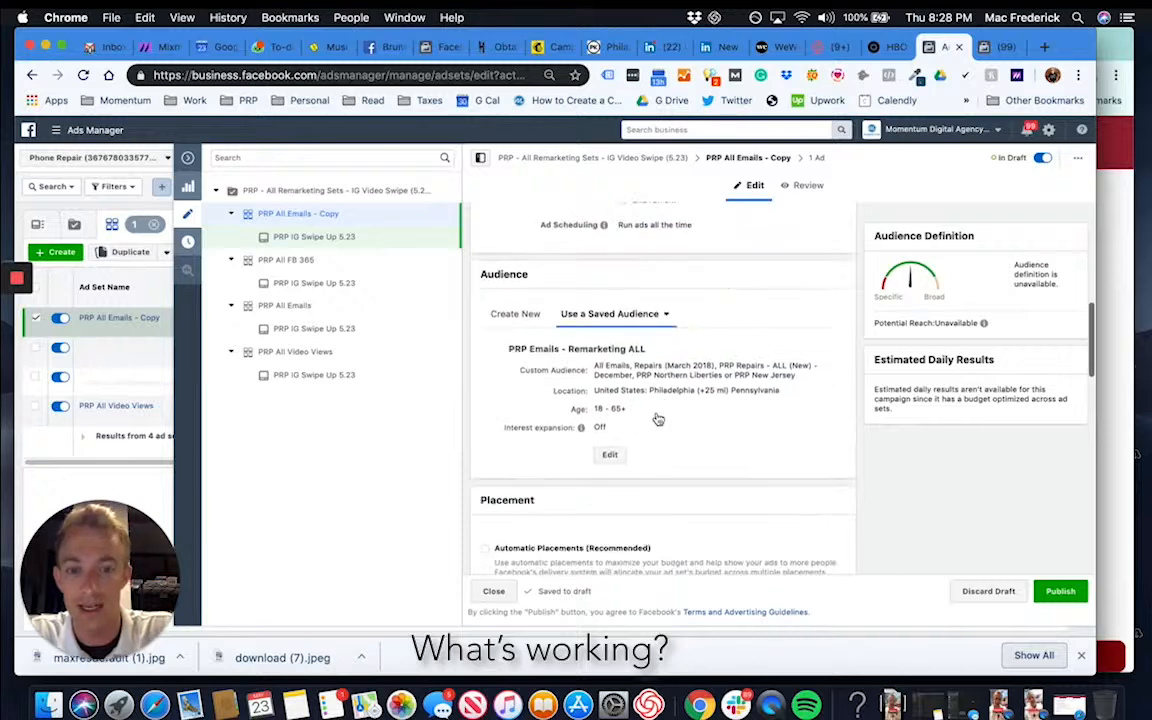
pyautogui.click(627, 248)
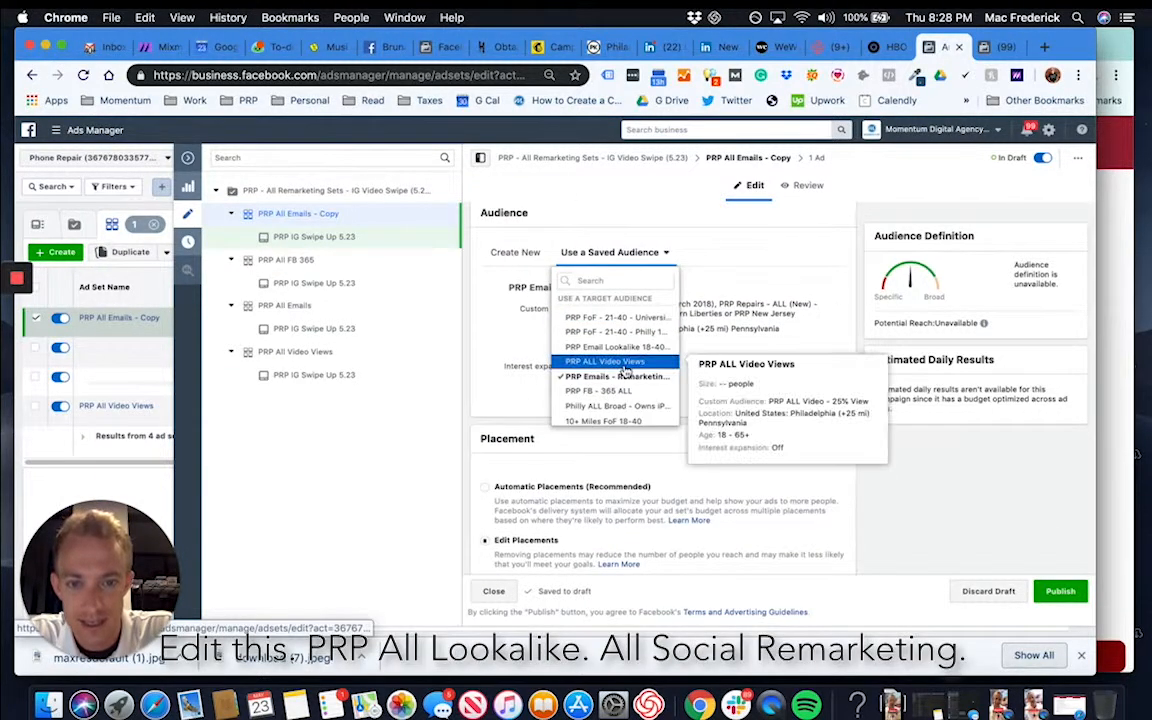
pyautogui.scroll(-3, 625, 360)
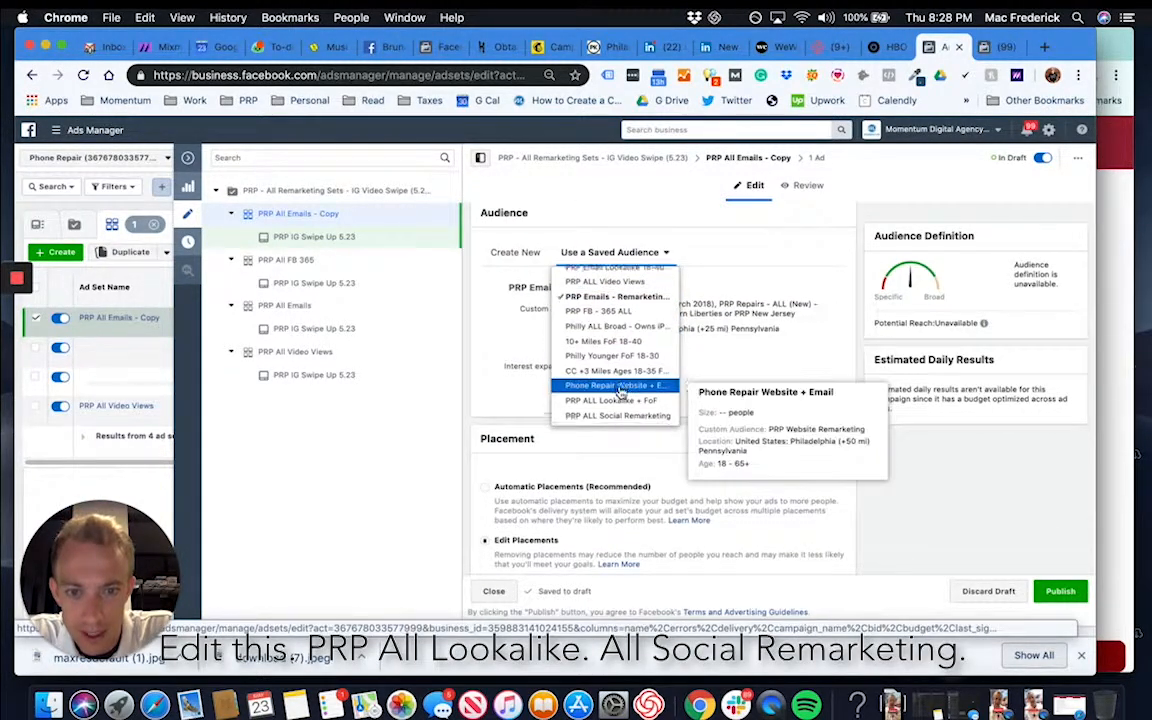
pyautogui.scroll(-2, 634, 372)
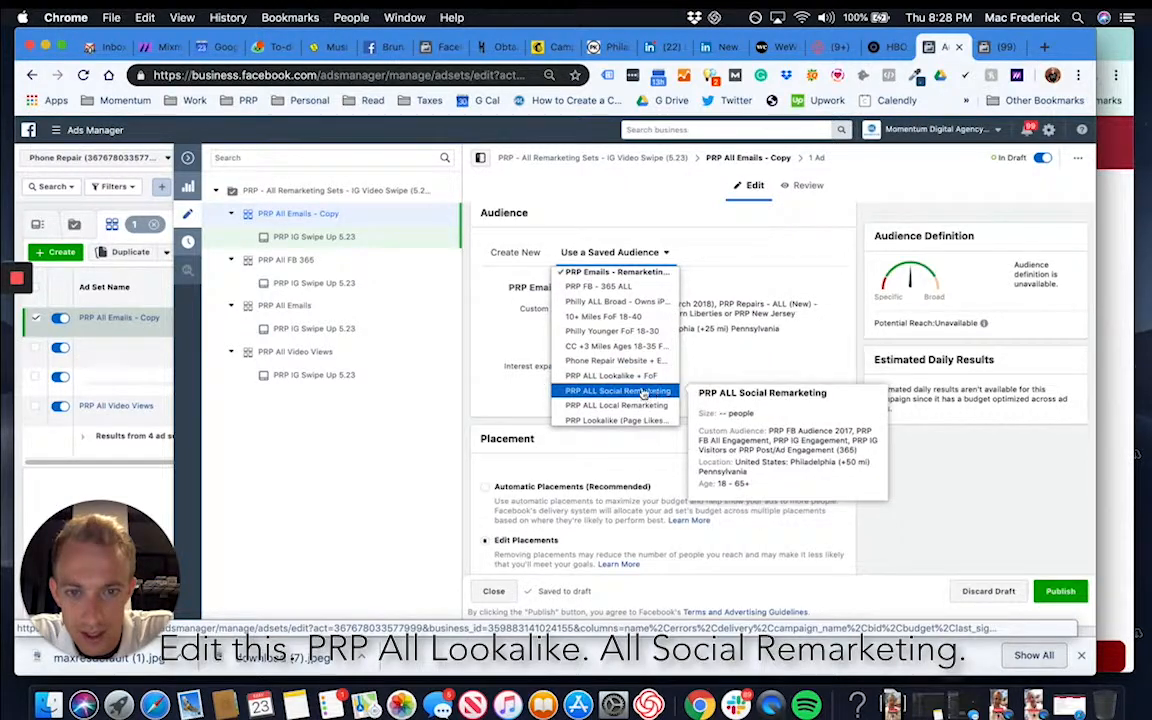
pyautogui.scroll(-5, 632, 378)
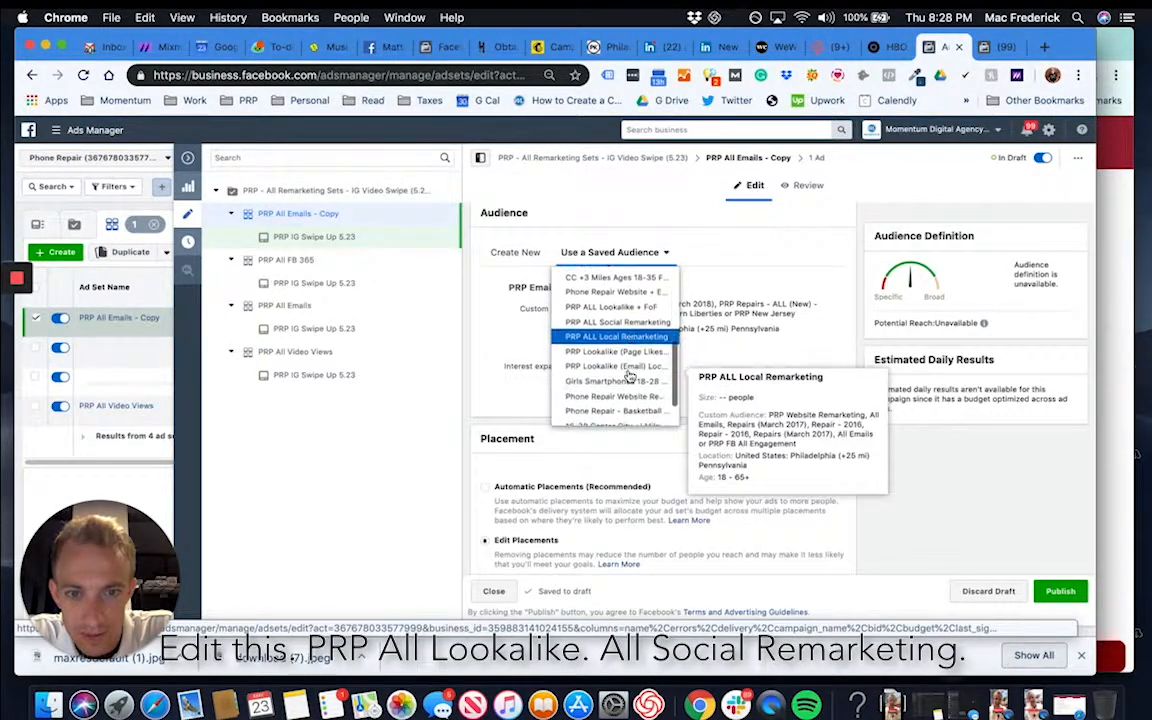
pyautogui.scroll(-2, 630, 375)
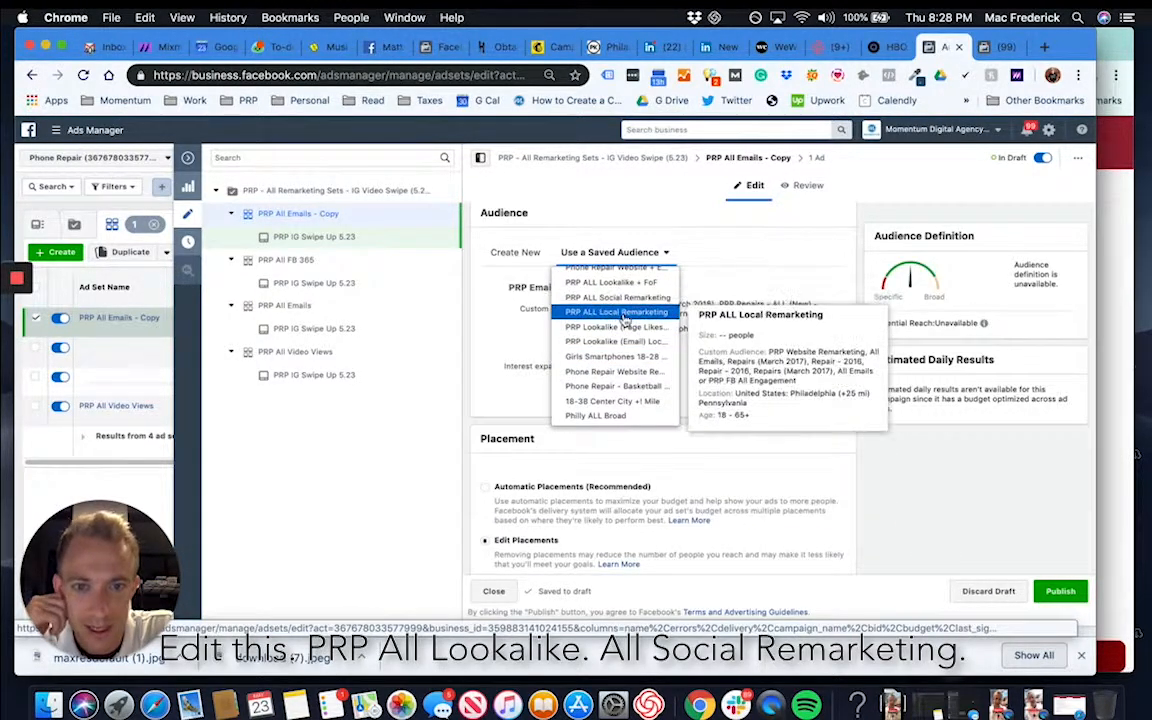
pyautogui.scroll(1, 620, 357)
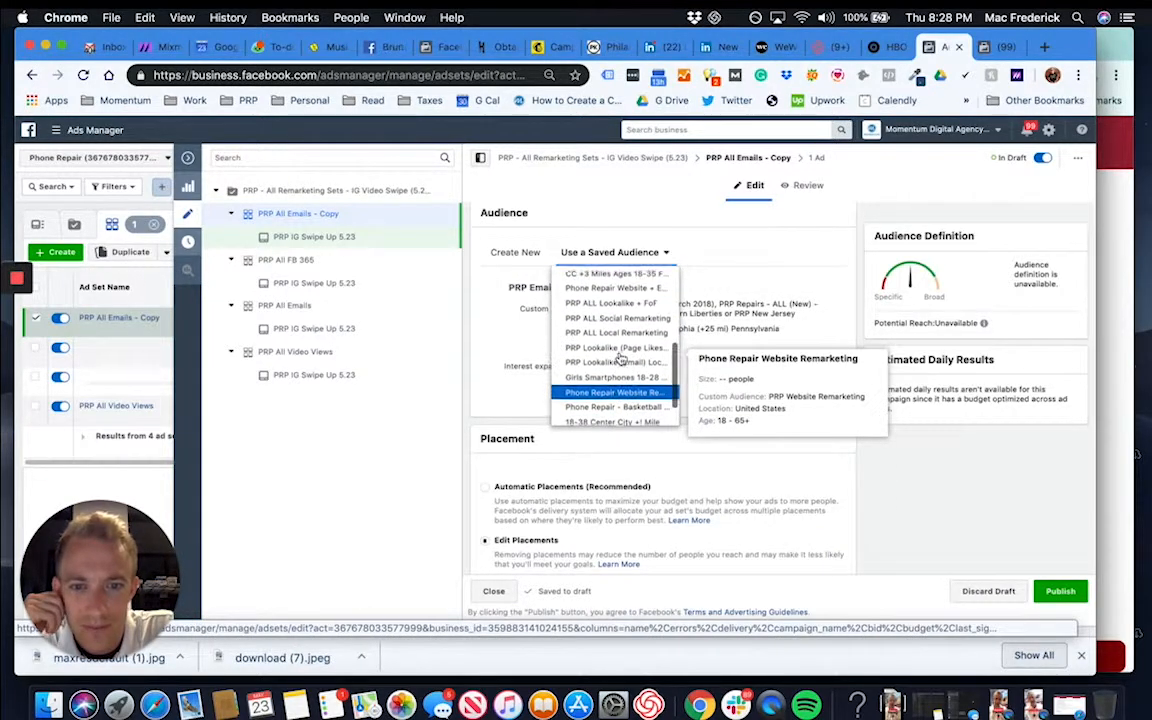
pyautogui.scroll(10, 620, 360)
# Step: Start a new custom audience in the PRP IG ALL 365 ad set, sourced from the Instagram business profile phonerepairphilly
pyautogui.click(491, 367)
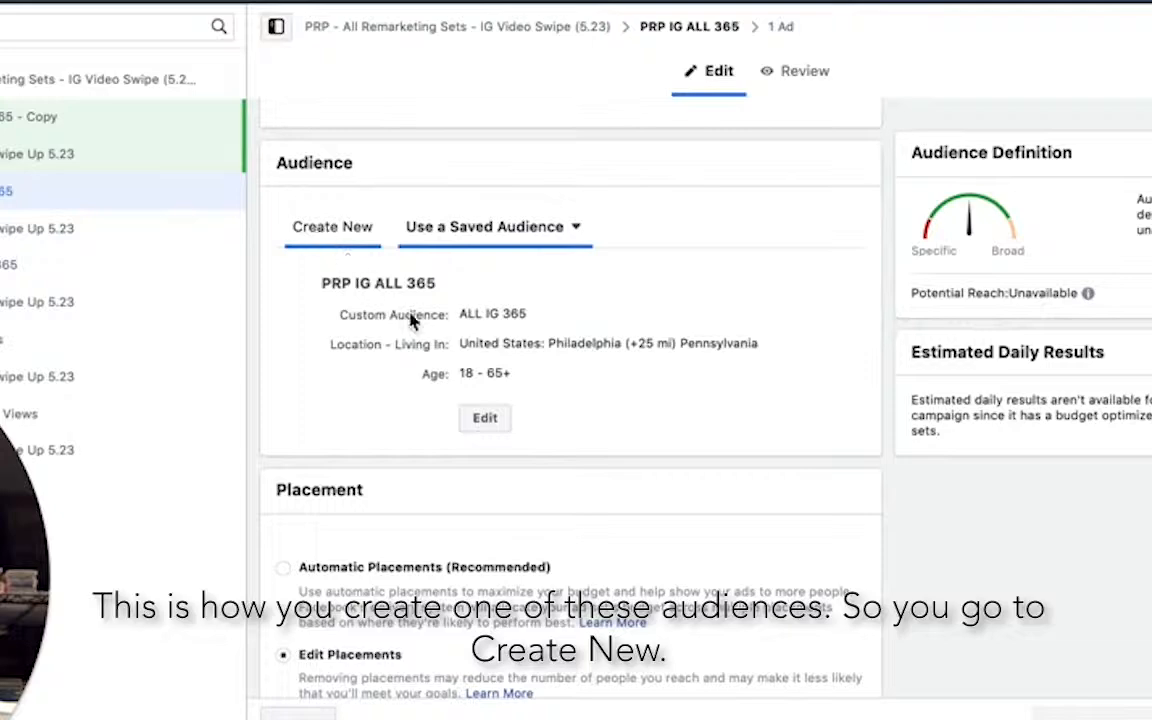
pyautogui.click(555, 311)
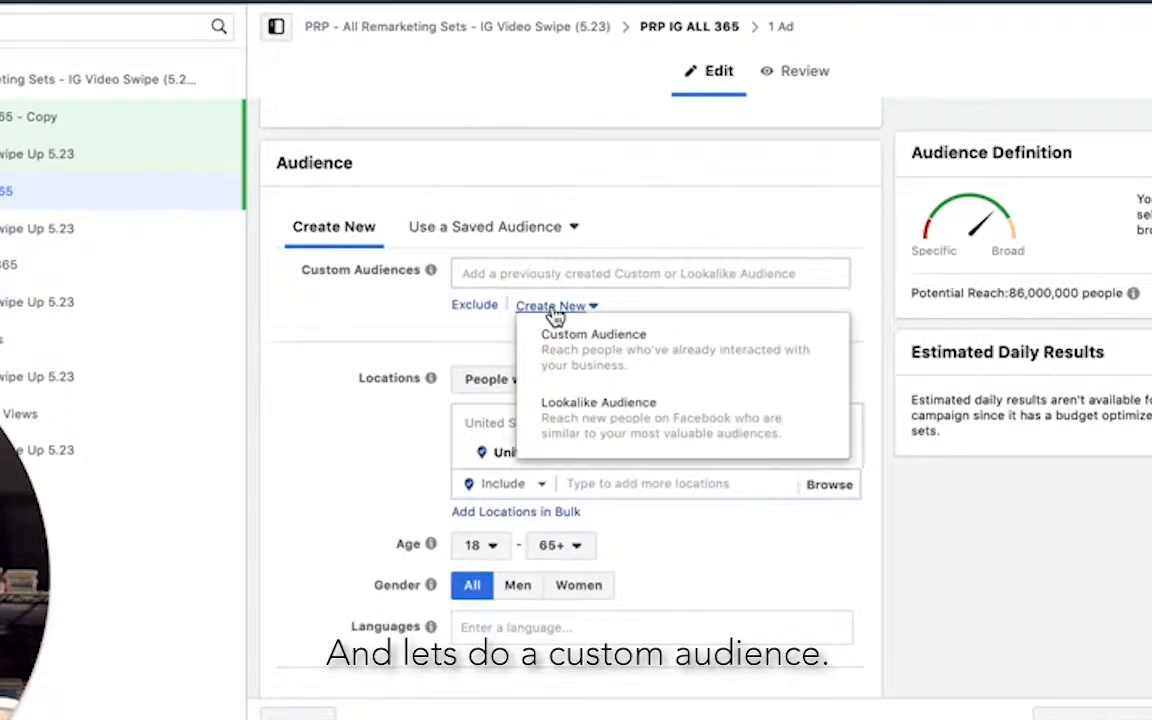
pyautogui.click(595, 362)
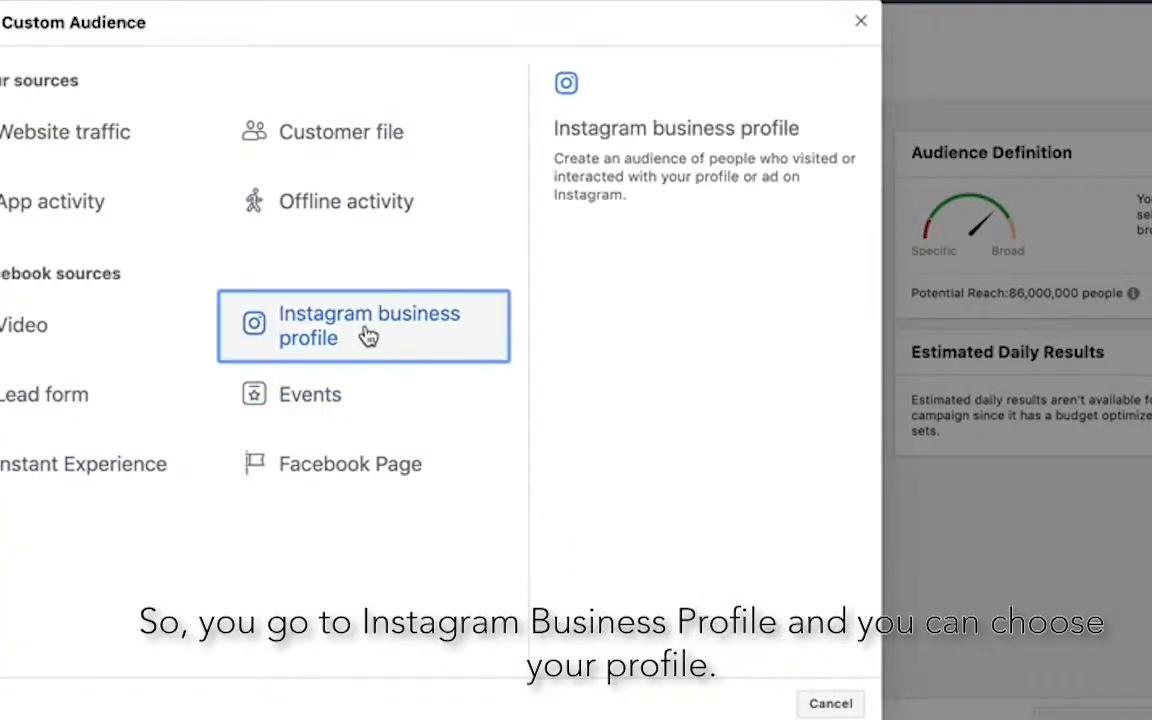
pyautogui.click(365, 337)
pyautogui.click(300, 218)
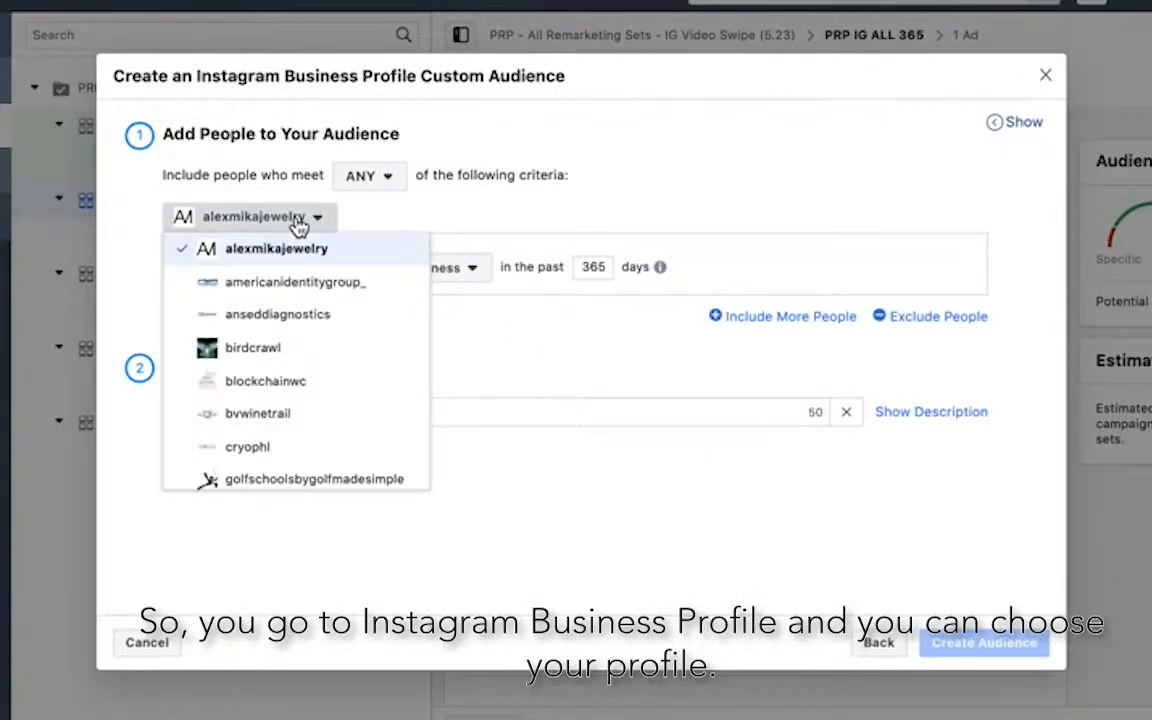
pyautogui.scroll(-5, 277, 375)
pyautogui.click(300, 278)
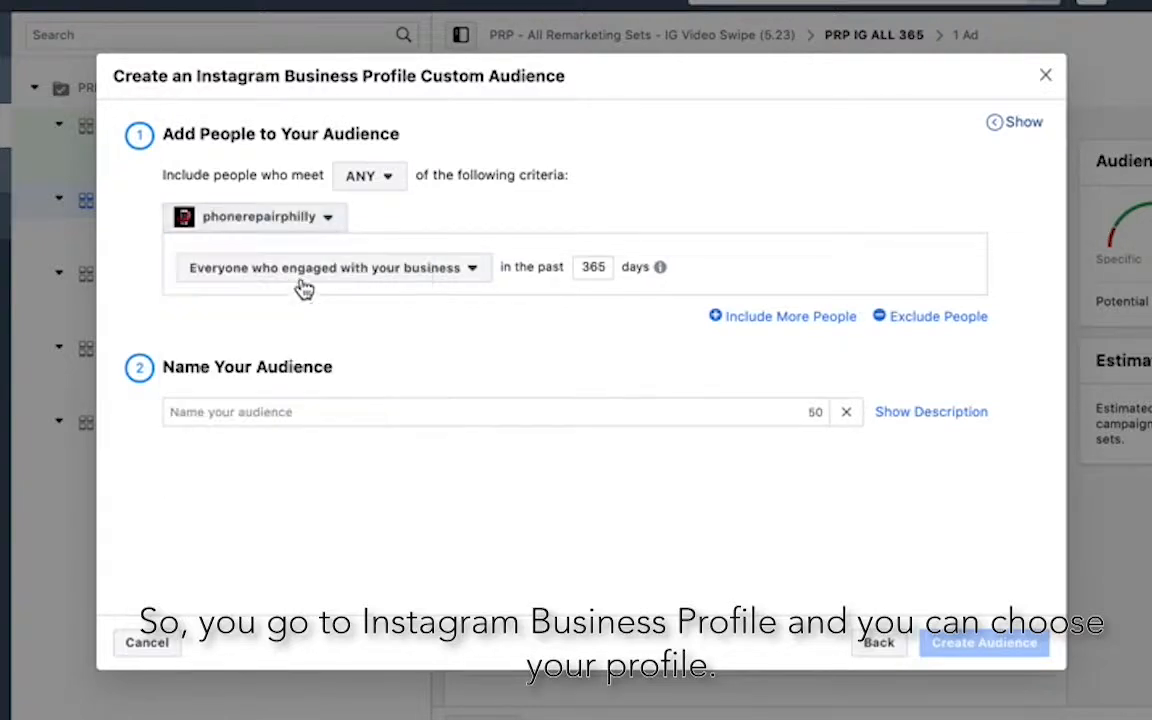
# Step: Limit the first criterion to the past 90 days and add one for anyone who visited the phonerepairphilly profile in the past 90 days
pyautogui.click(740, 316)
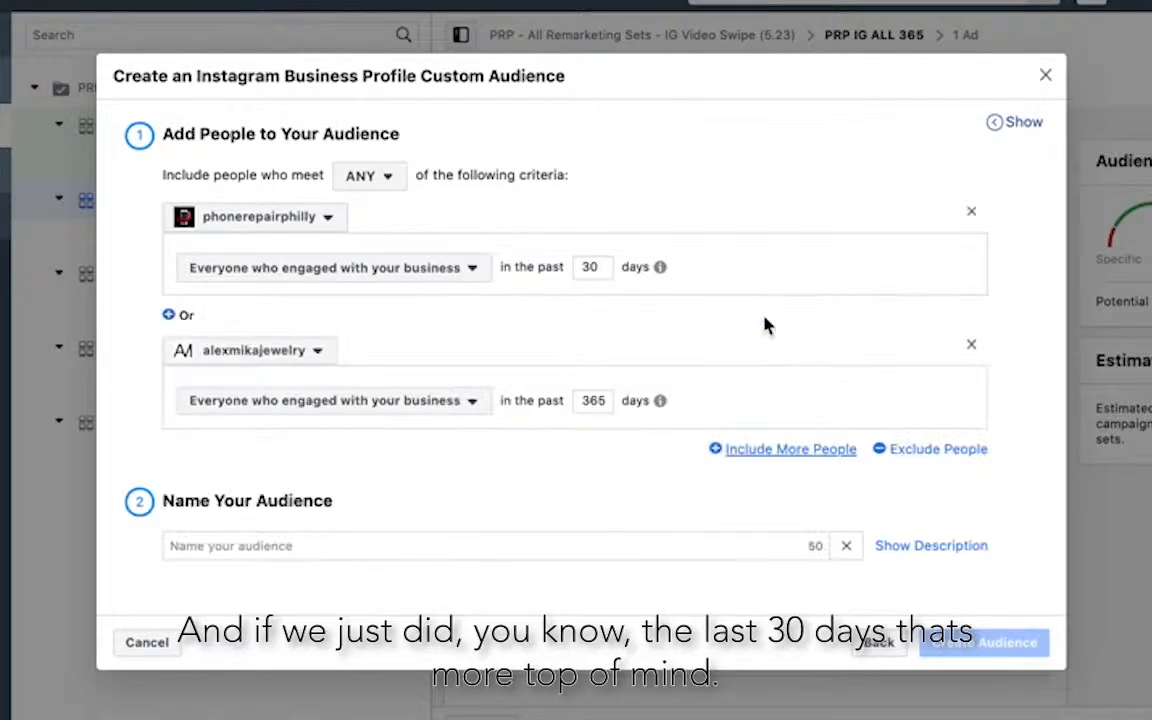
pyautogui.doubleClick(592, 268)
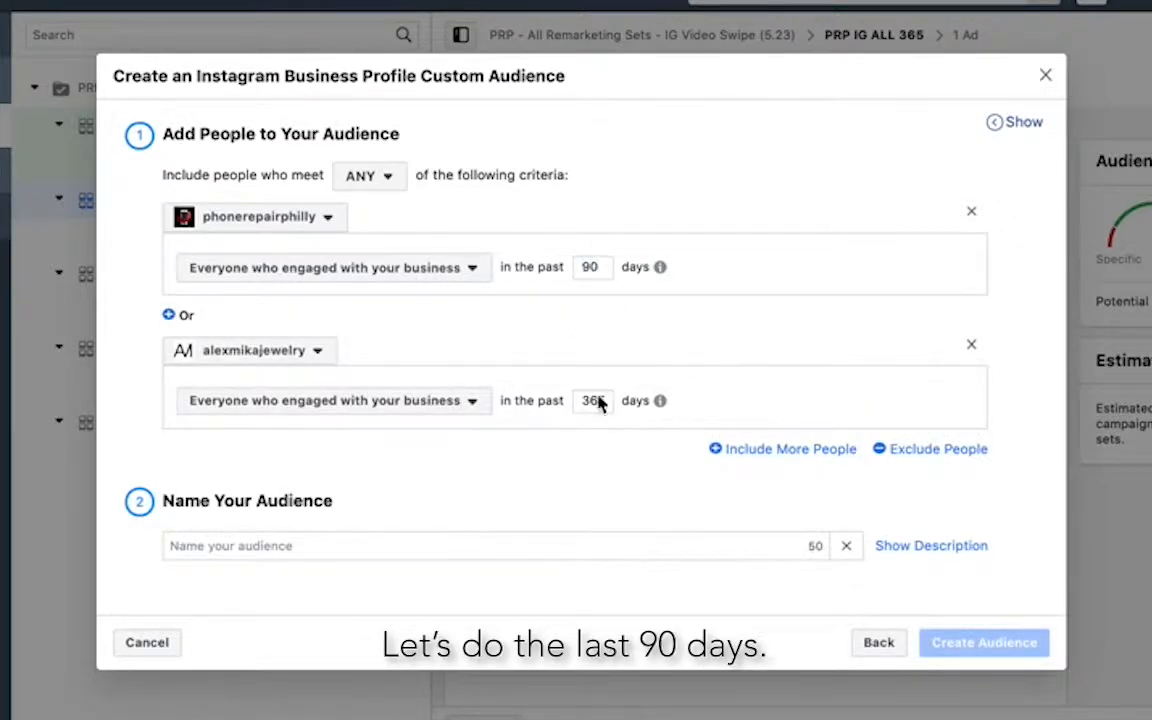
pyautogui.click(301, 352)
pyautogui.scroll(-5, 291, 488)
pyautogui.click(300, 422)
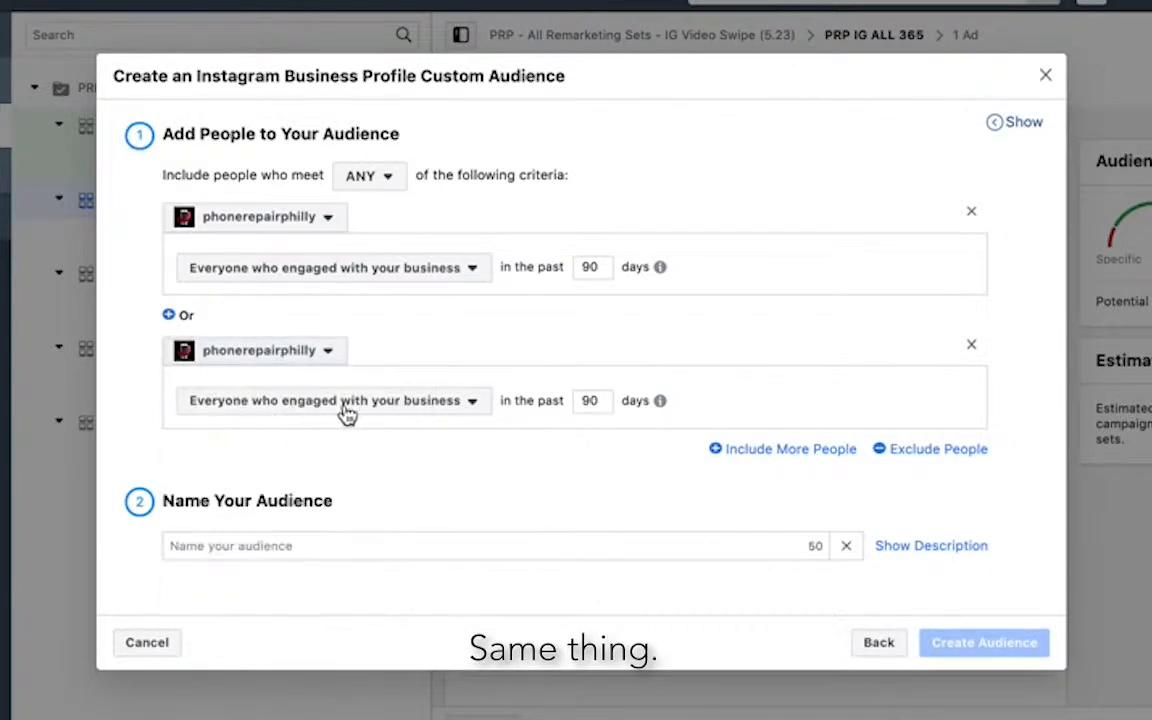
pyautogui.click(384, 405)
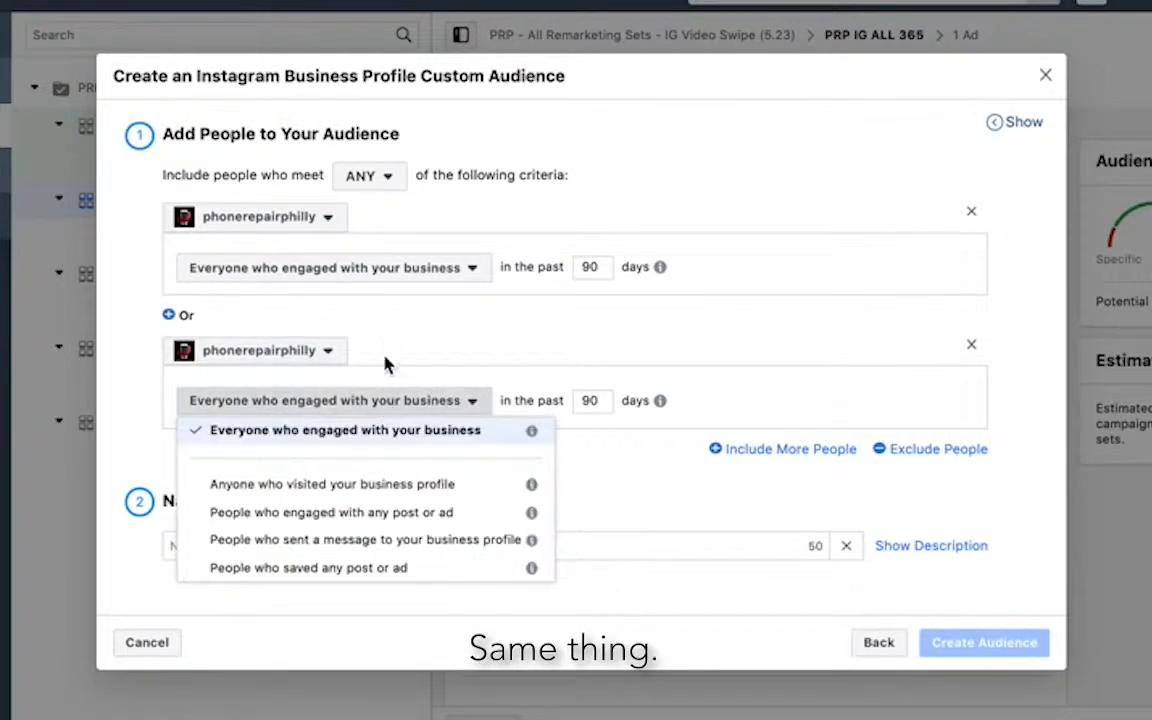
pyautogui.click(353, 490)
pyautogui.click(334, 546)
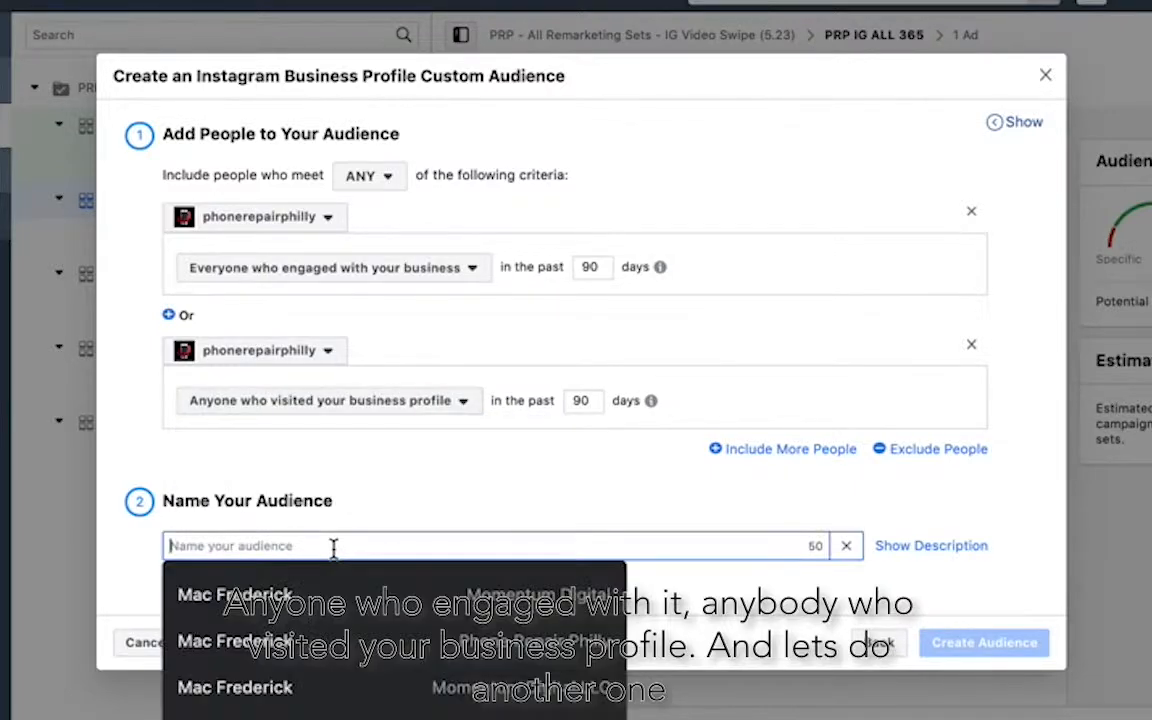
# Step: Add a third criterion that includes people who sent a message to the phonerepairphilly business profile
pyautogui.click(766, 450)
pyautogui.click(283, 443)
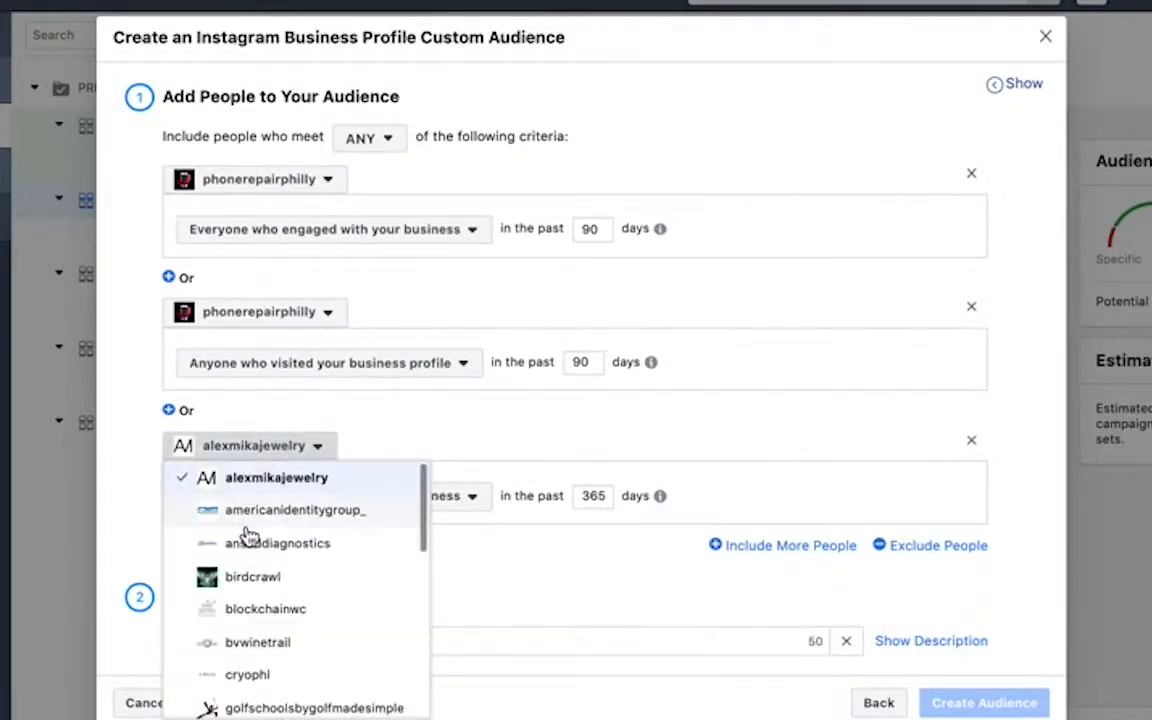
pyautogui.scroll(-5, 255, 537)
pyautogui.click(292, 503)
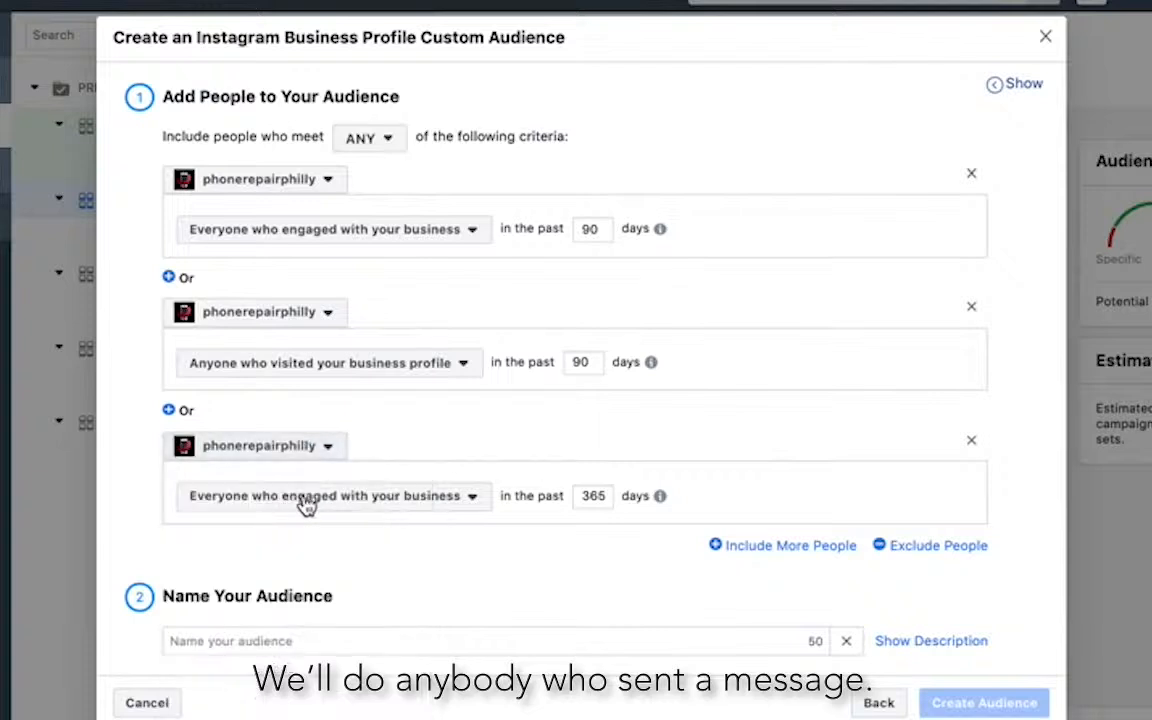
pyautogui.click(376, 500)
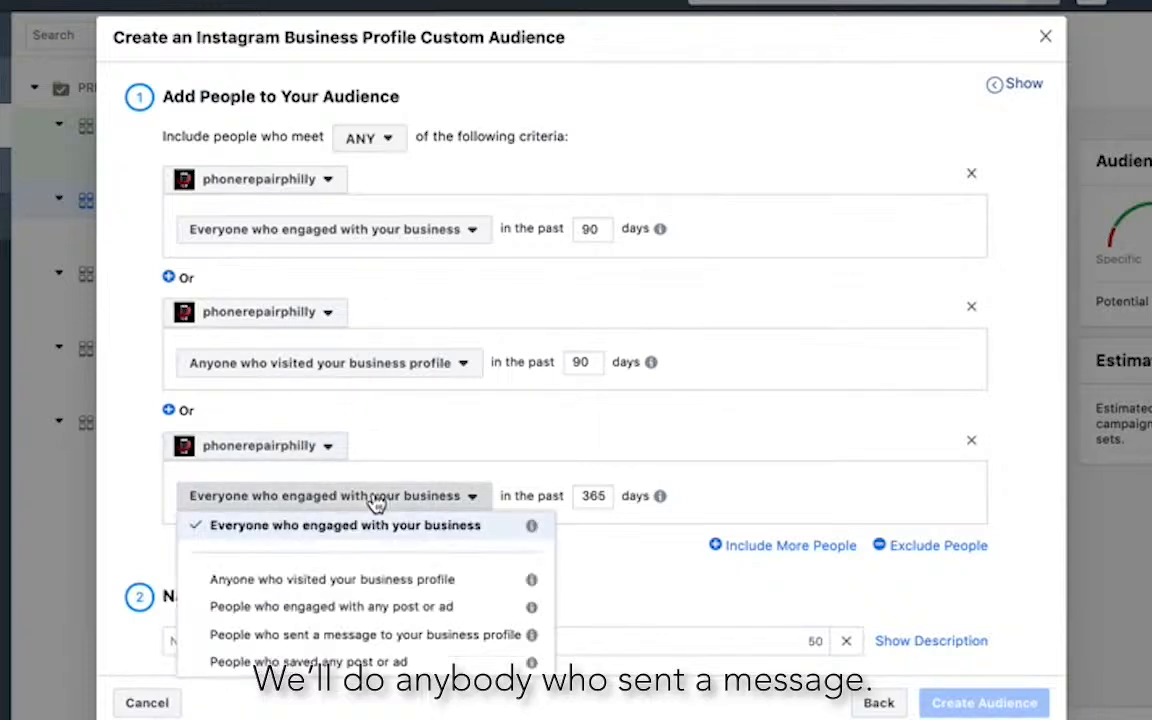
pyautogui.click(376, 645)
# Step: Limit the message criterion to the past 90 days and create the audience under the name PRP IG All - Last 90 days
pyautogui.click(316, 645)
pyautogui.write('PRP IG All - Last')
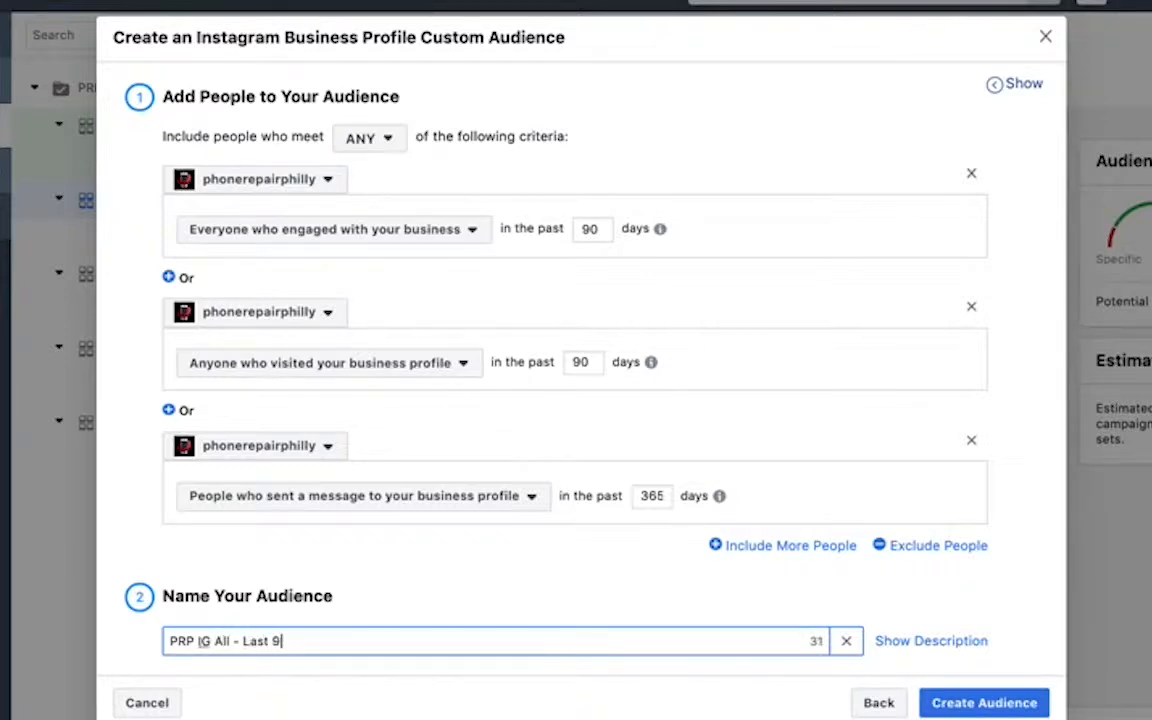
pyautogui.doubleClick(655, 497)
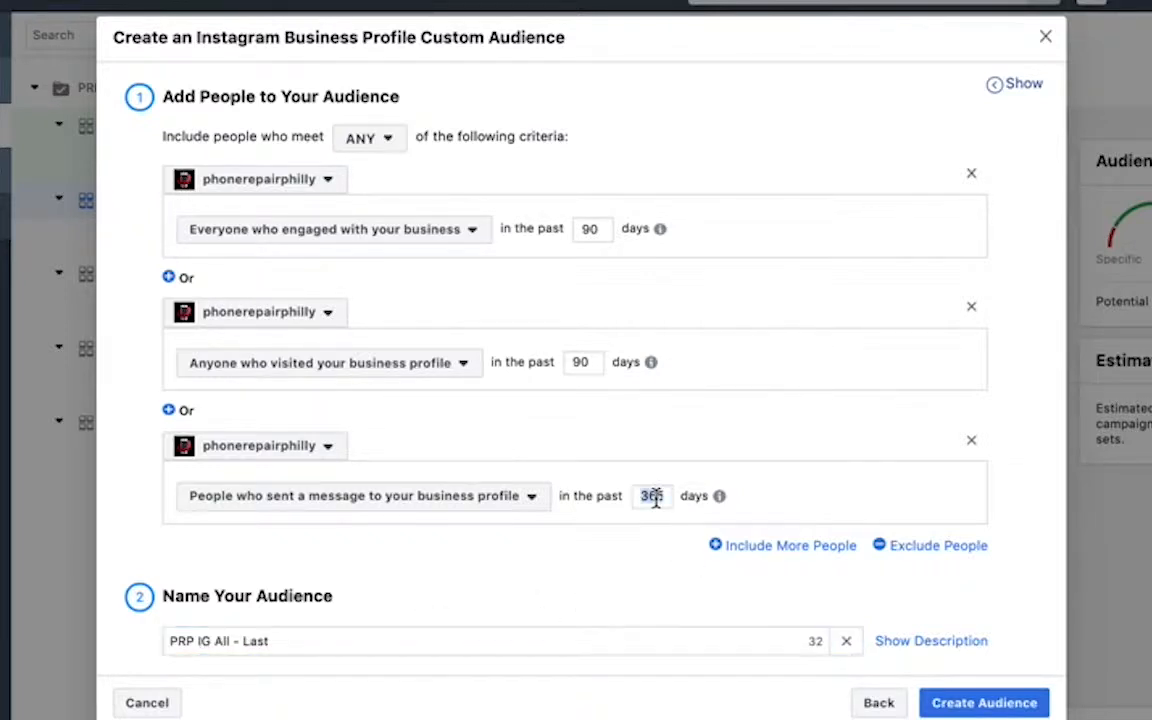
pyautogui.click(359, 636)
pyautogui.press('Right')
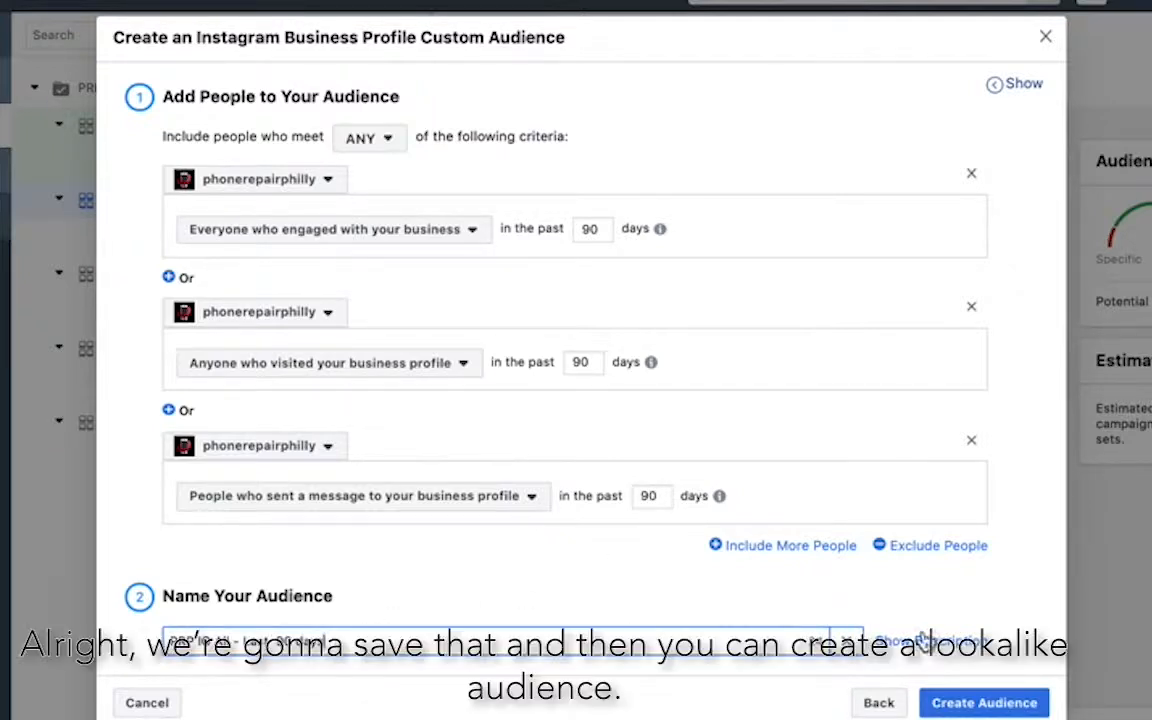
pyautogui.click(972, 704)
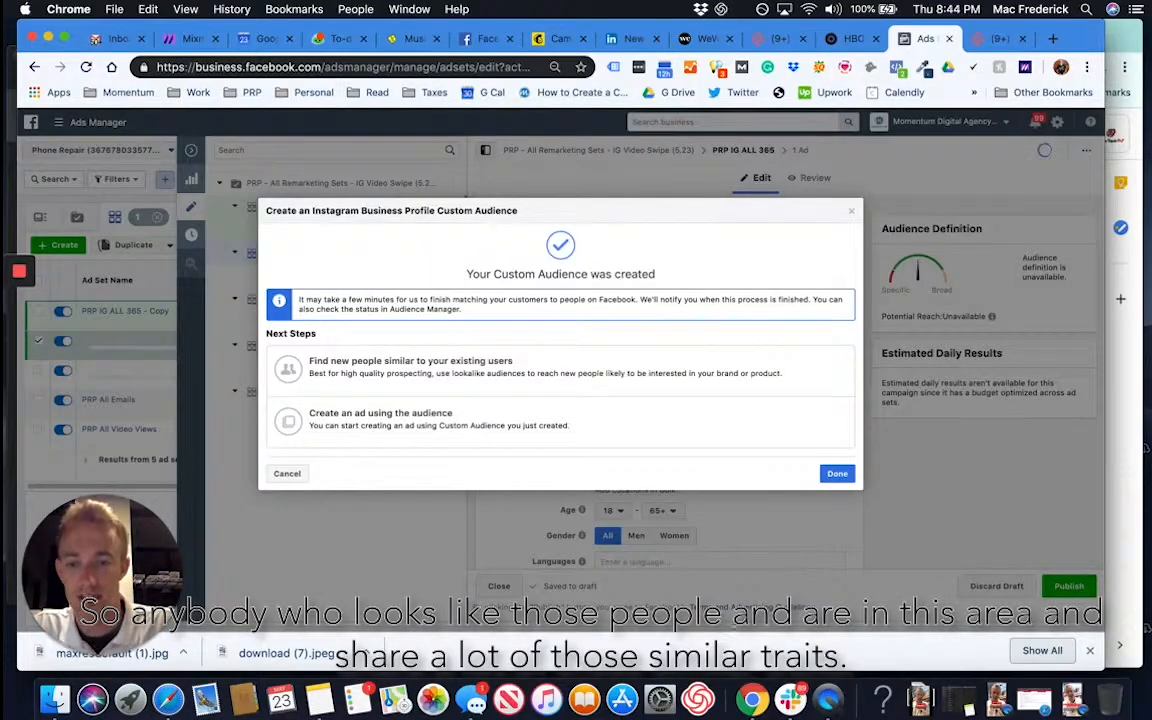
# Step: Create a 1% United States lookalike of PRP IG All - Last 90 days and remove that lookalike from the ad set's custom audiences
pyautogui.click(391, 379)
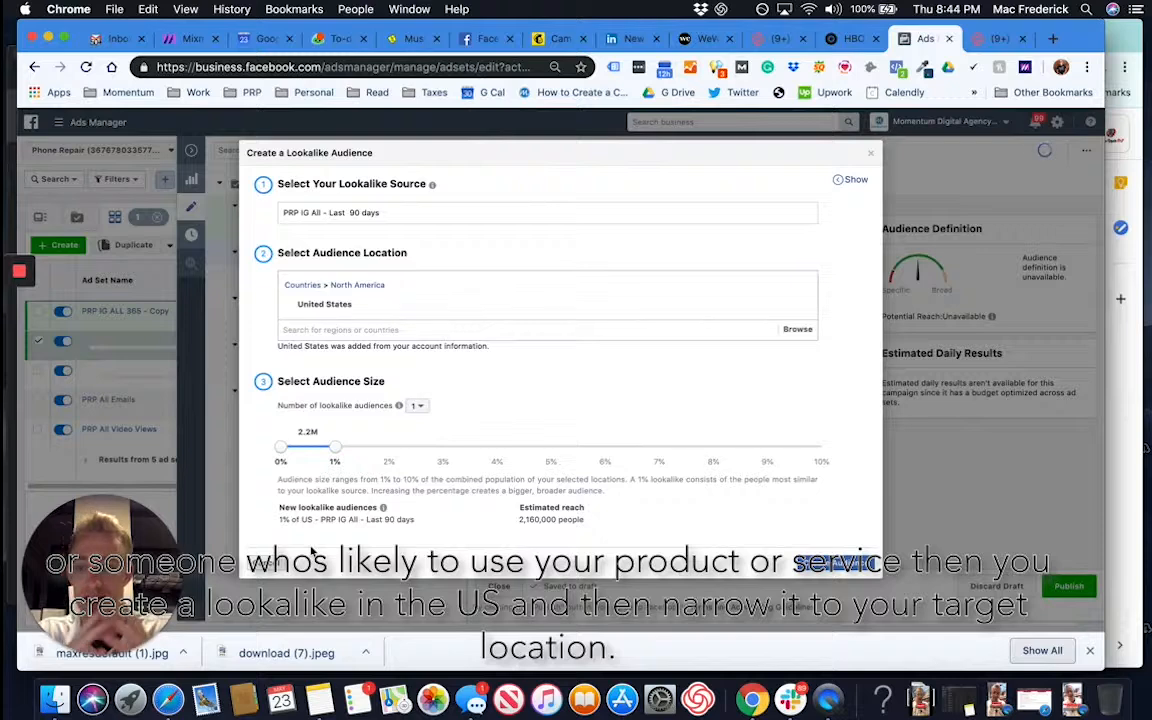
pyautogui.click(852, 565)
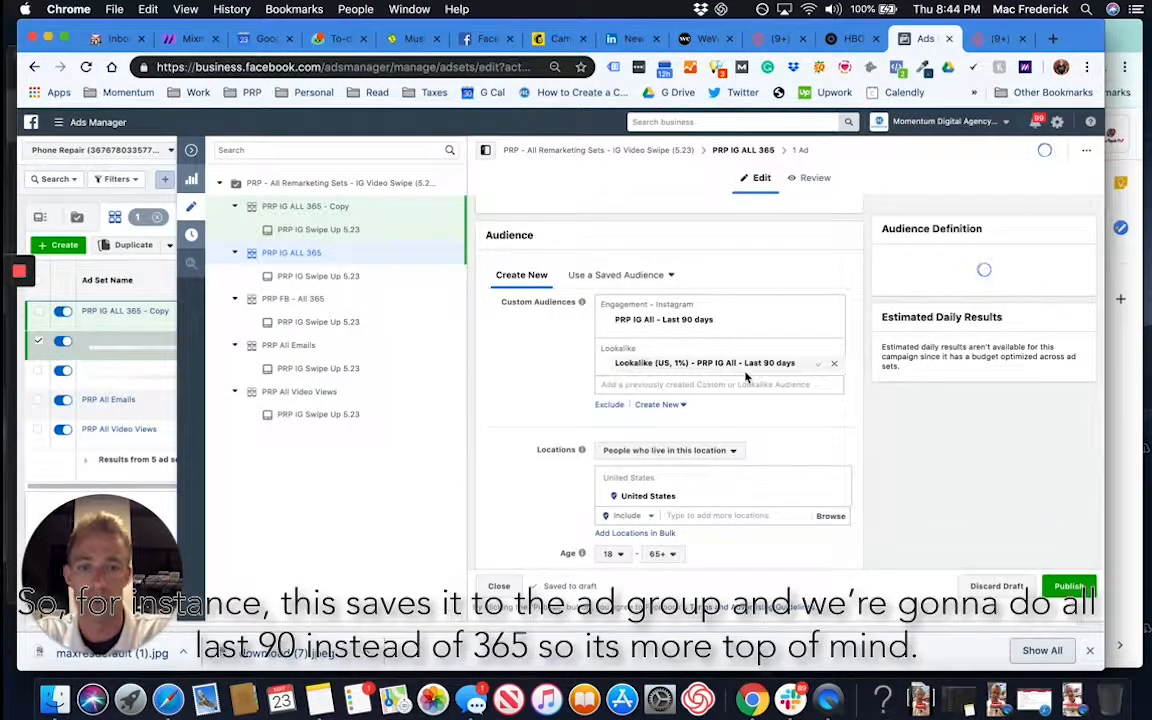
pyautogui.click(834, 428)
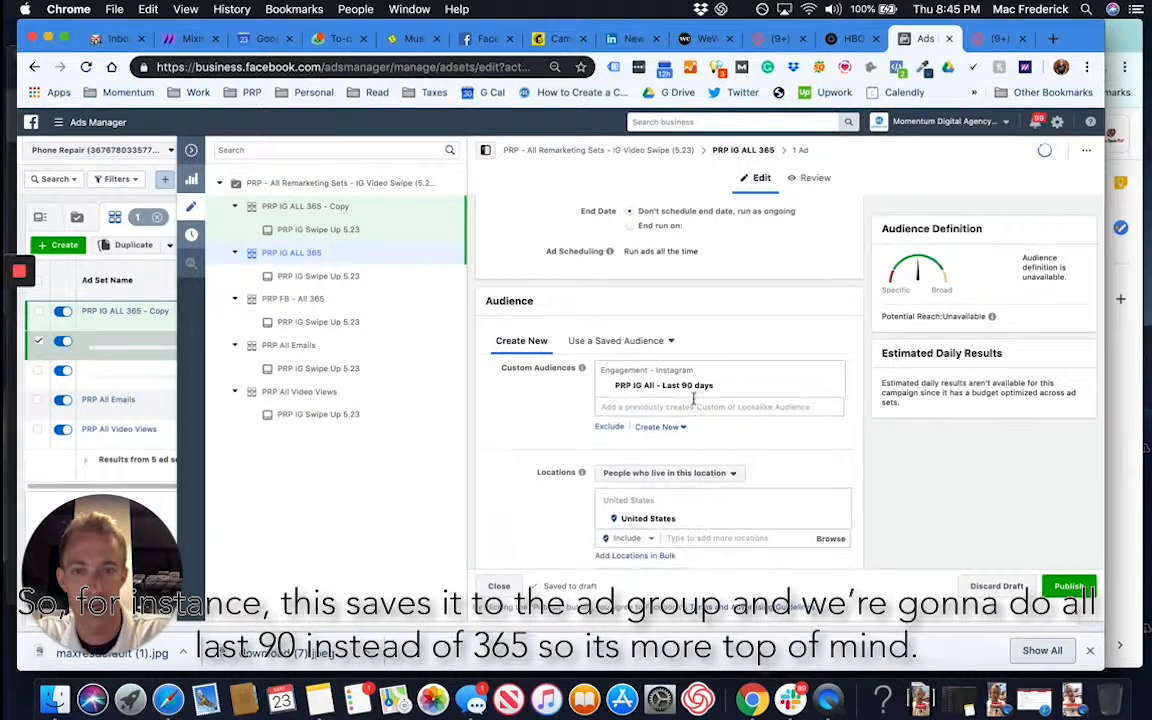
# Step: Rename the PRP IG ALL 365 ad set as PRP IG ALL- Last 90 and replace its United States location with Philadelphia, Pennsylvania
pyautogui.scroll(5, 570, 290)
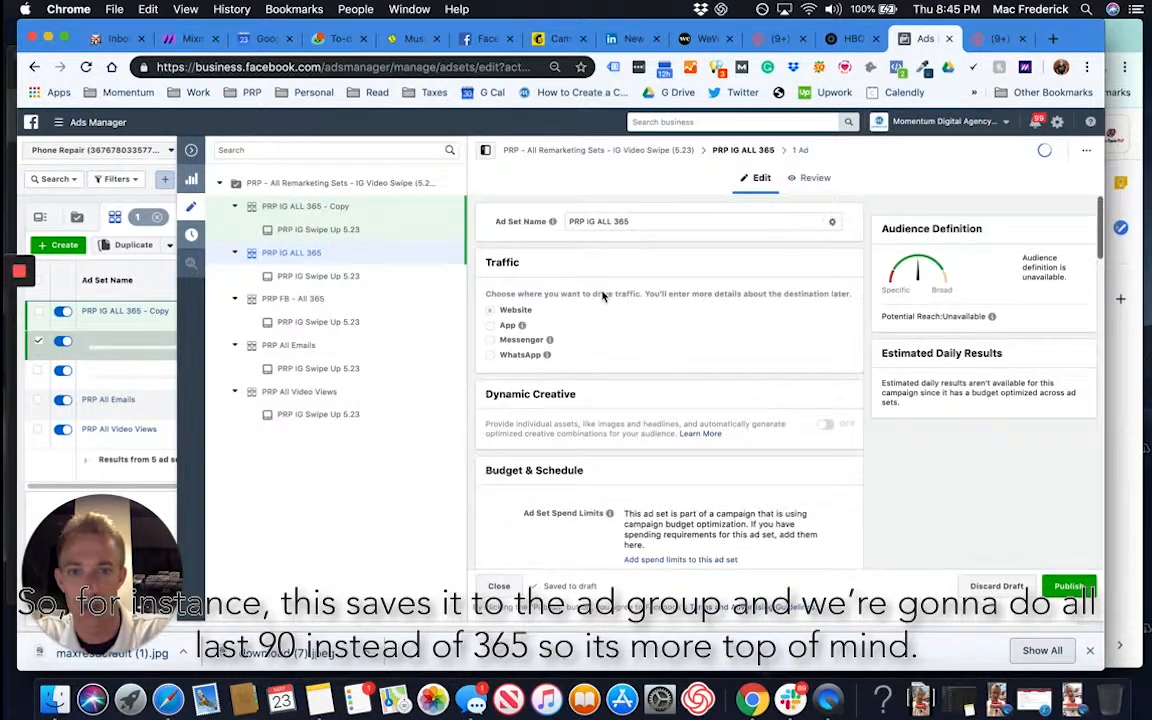
pyautogui.click(617, 221)
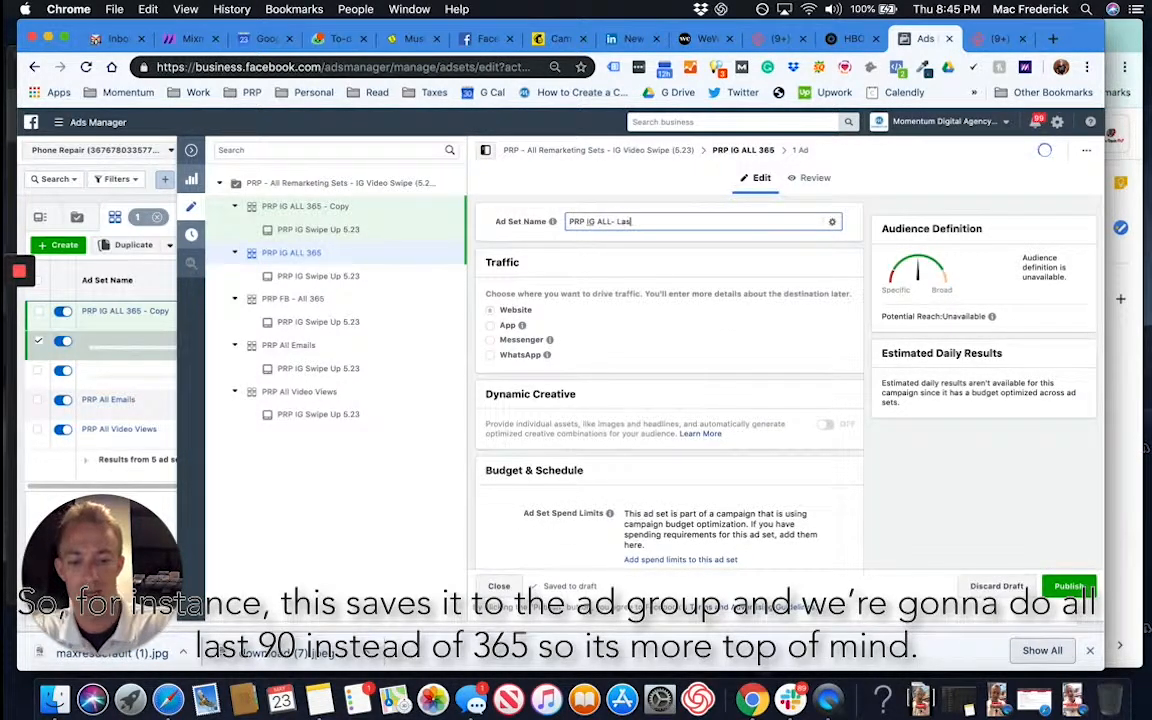
pyautogui.scroll(-10, 650, 300)
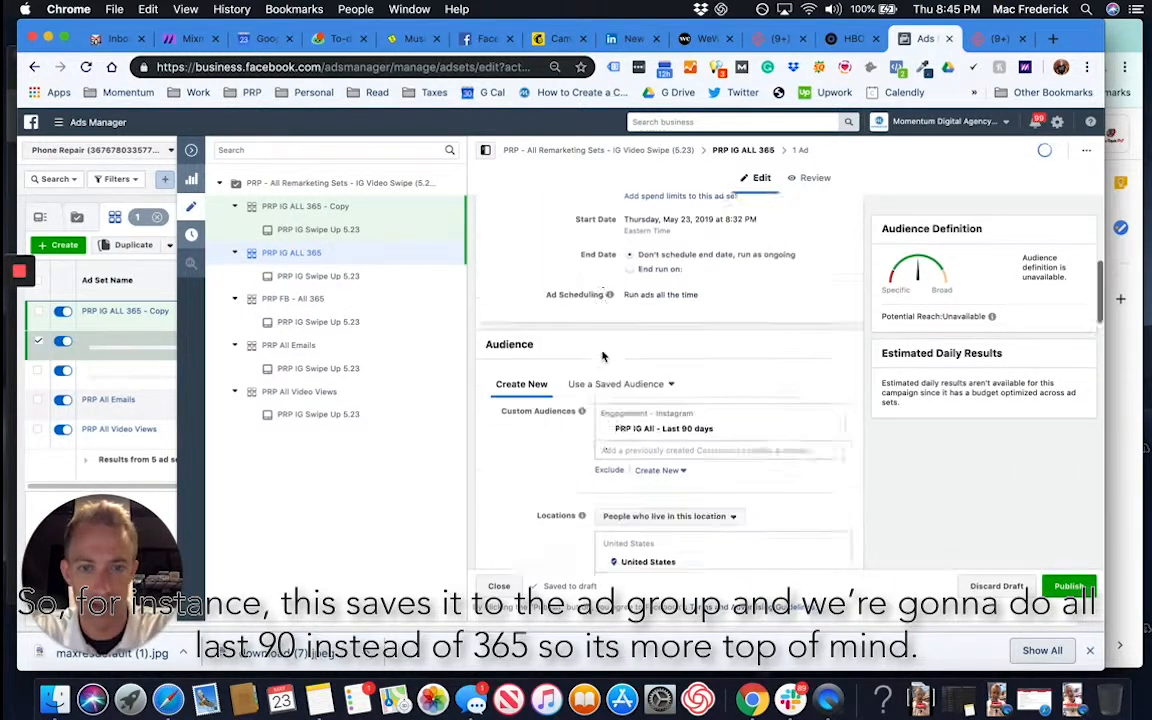
pyautogui.scroll(-1, 780, 370)
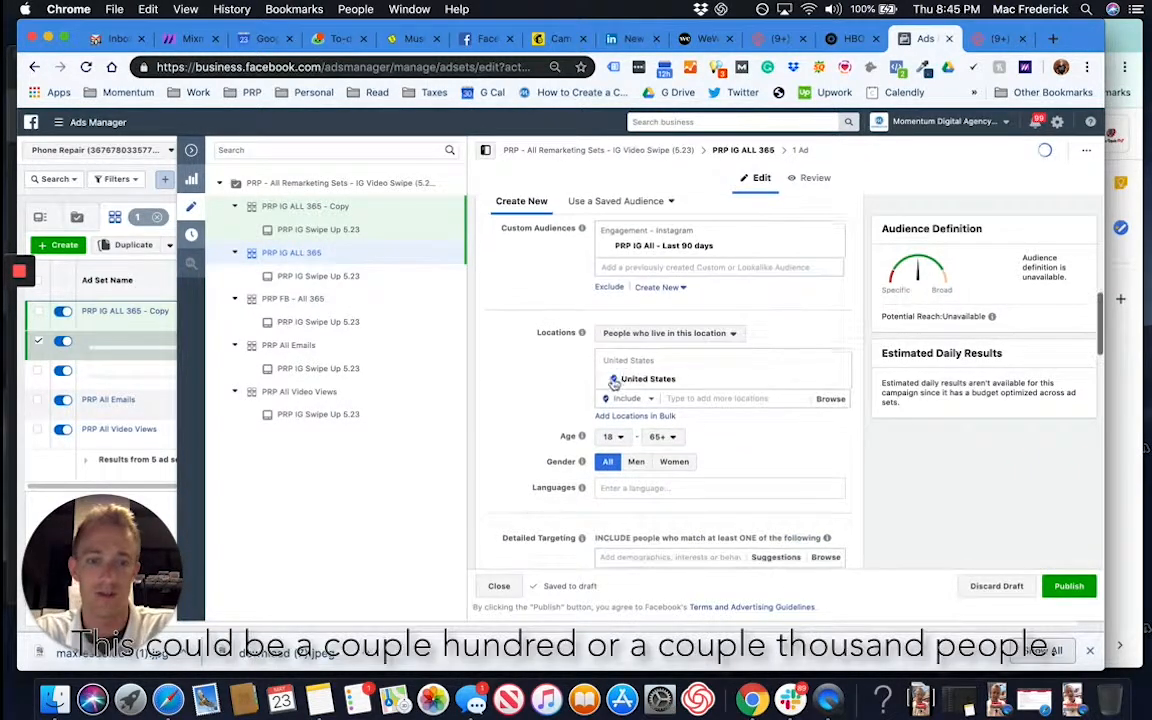
pyautogui.click(840, 383)
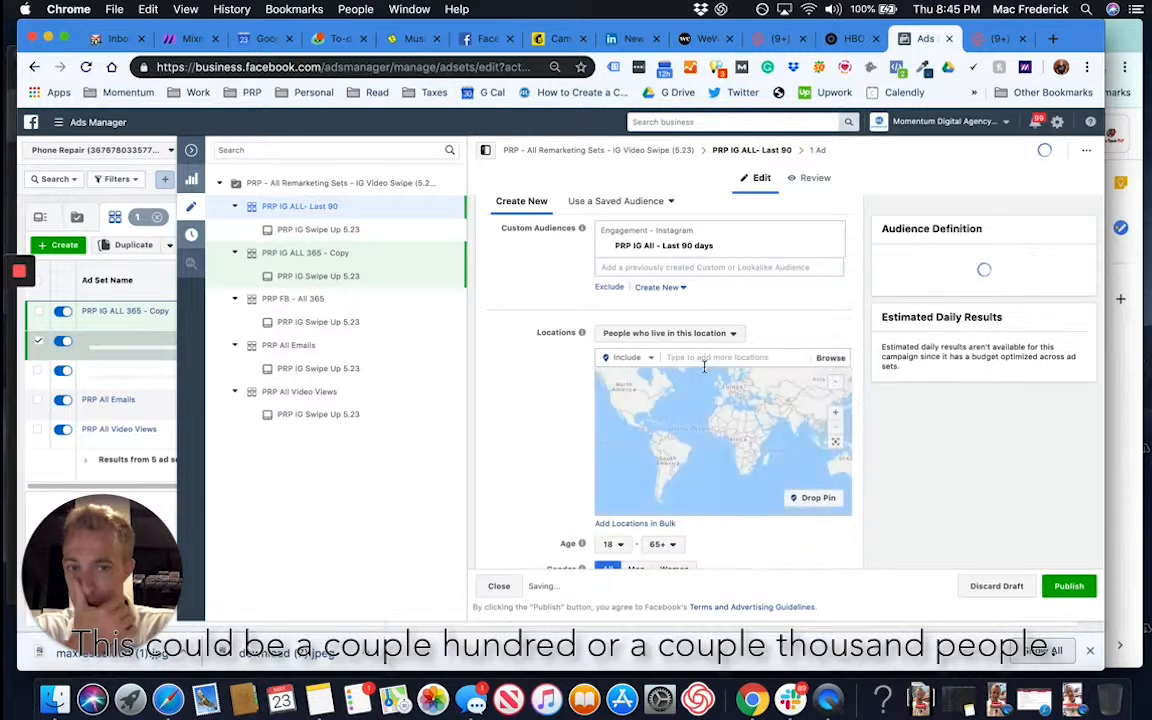
pyautogui.write('philade')
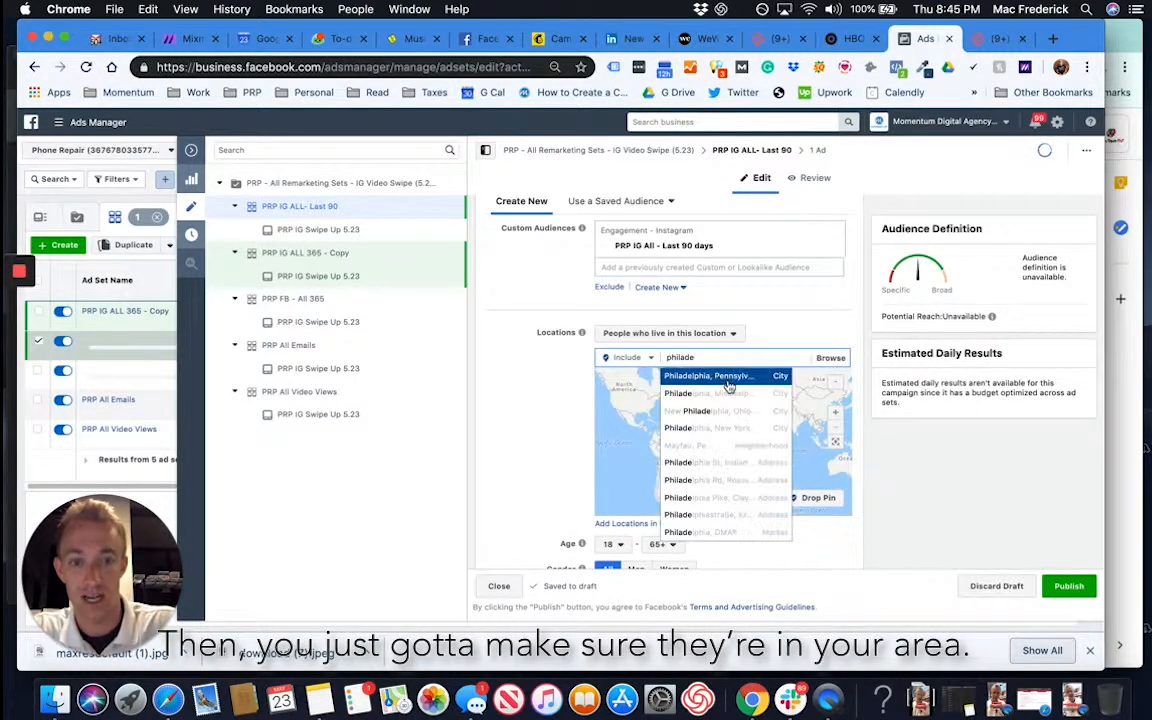
pyautogui.click(728, 382)
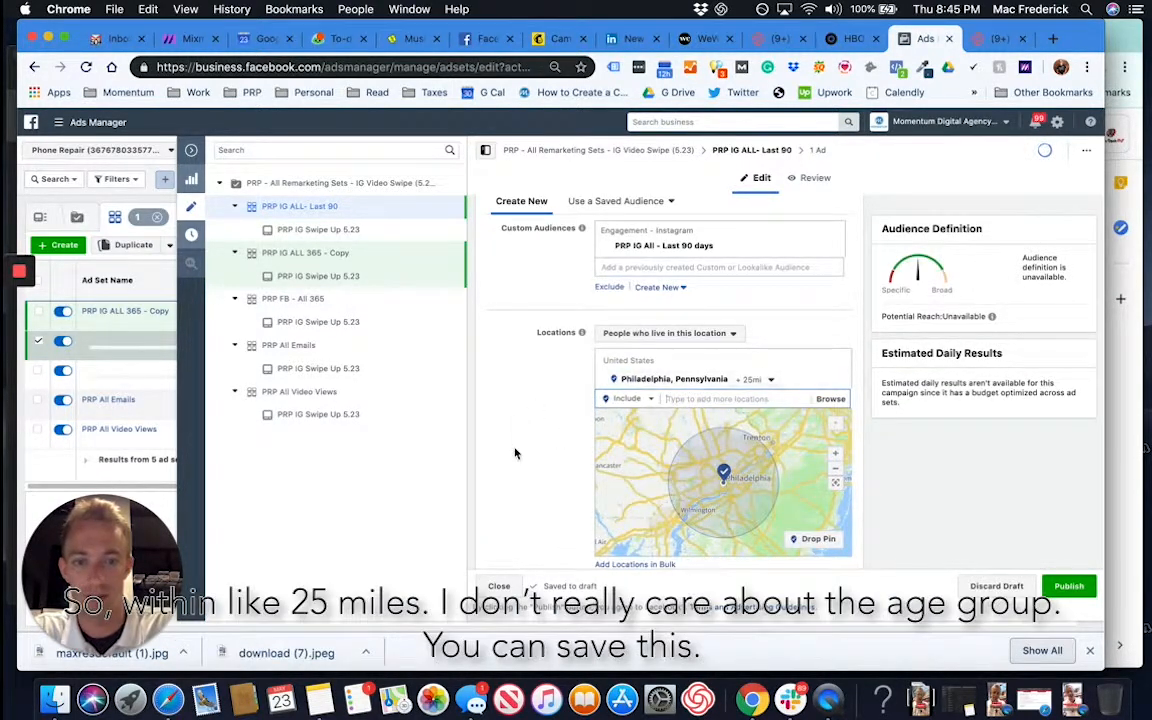
# Step: Save the ad set's targeting as a reusable audience under the name PRP Ig - Last 90
pyautogui.scroll(-4, 514, 452)
pyautogui.scroll(-4, 640, 400)
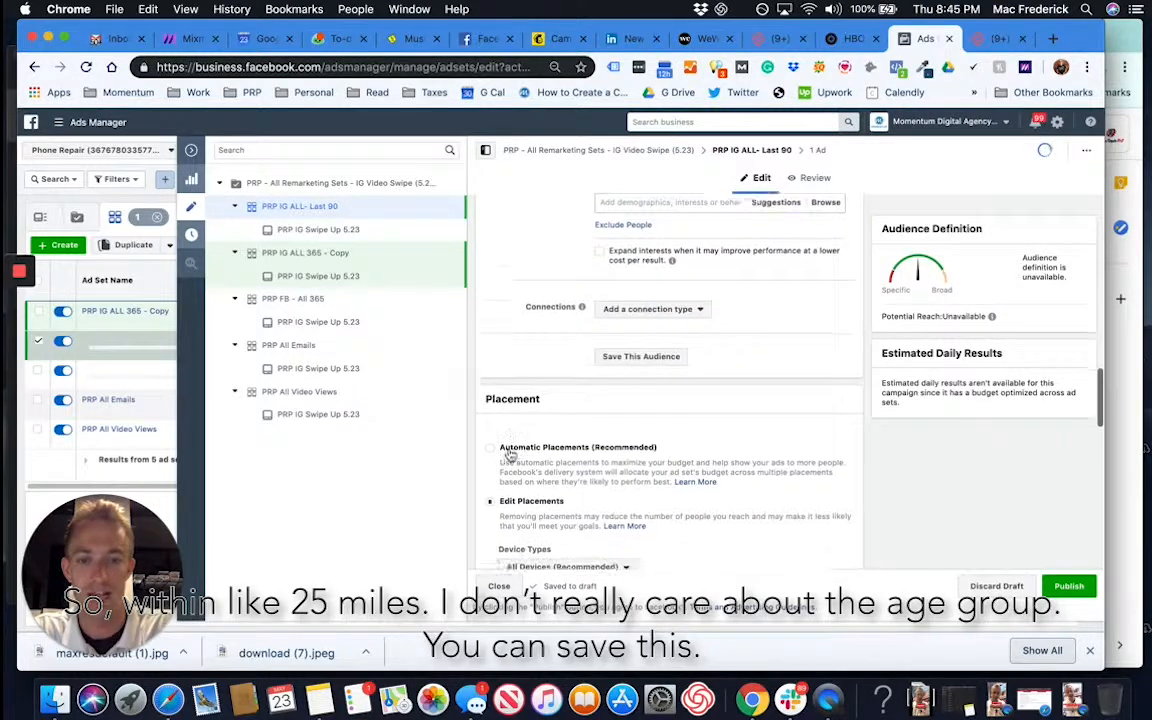
pyautogui.click(641, 343)
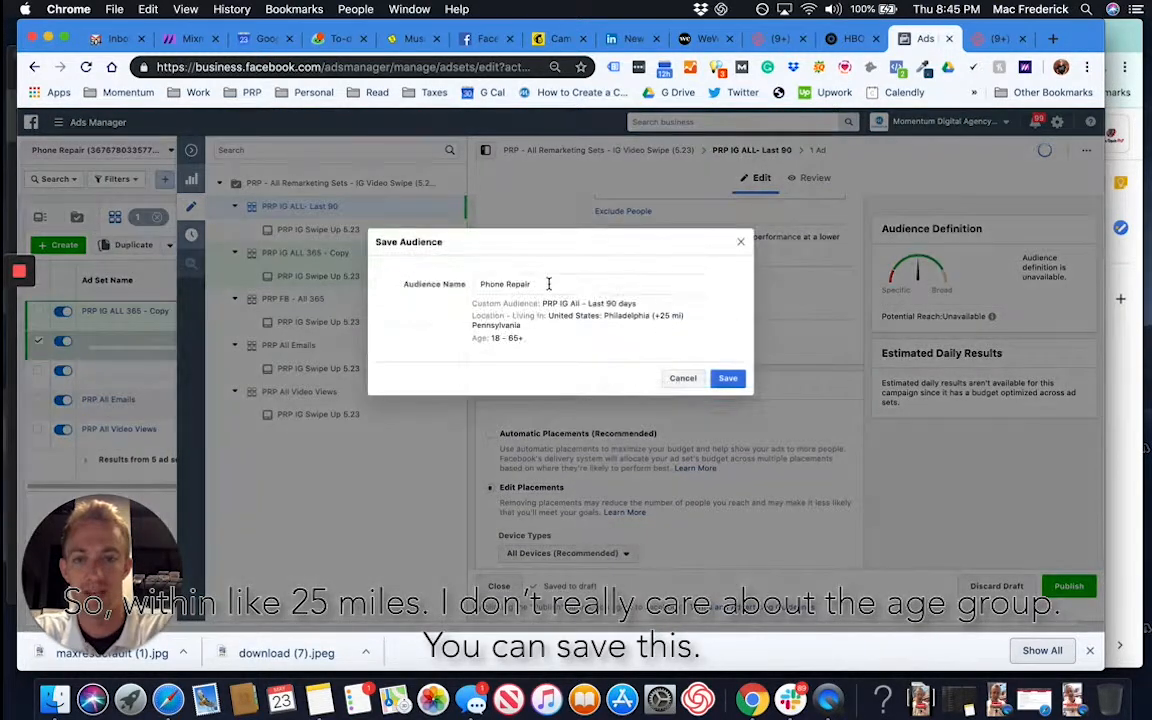
pyautogui.write('PRP Ig')
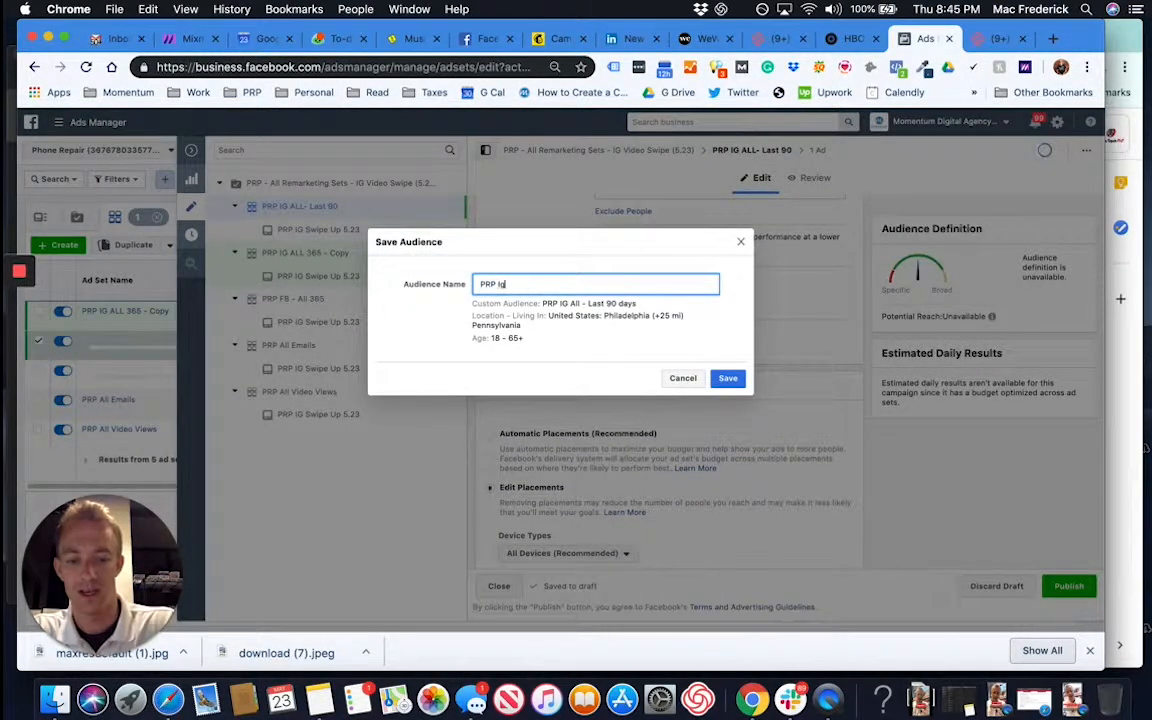
pyautogui.write(' - Last 90')
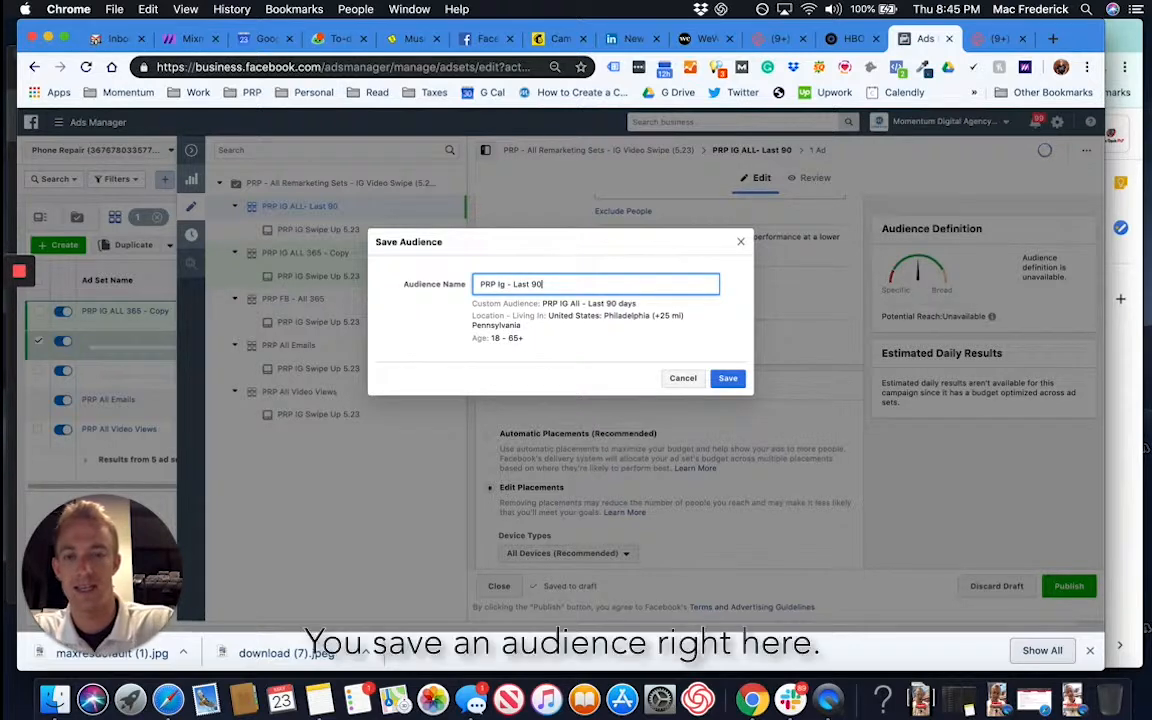
pyautogui.click(727, 378)
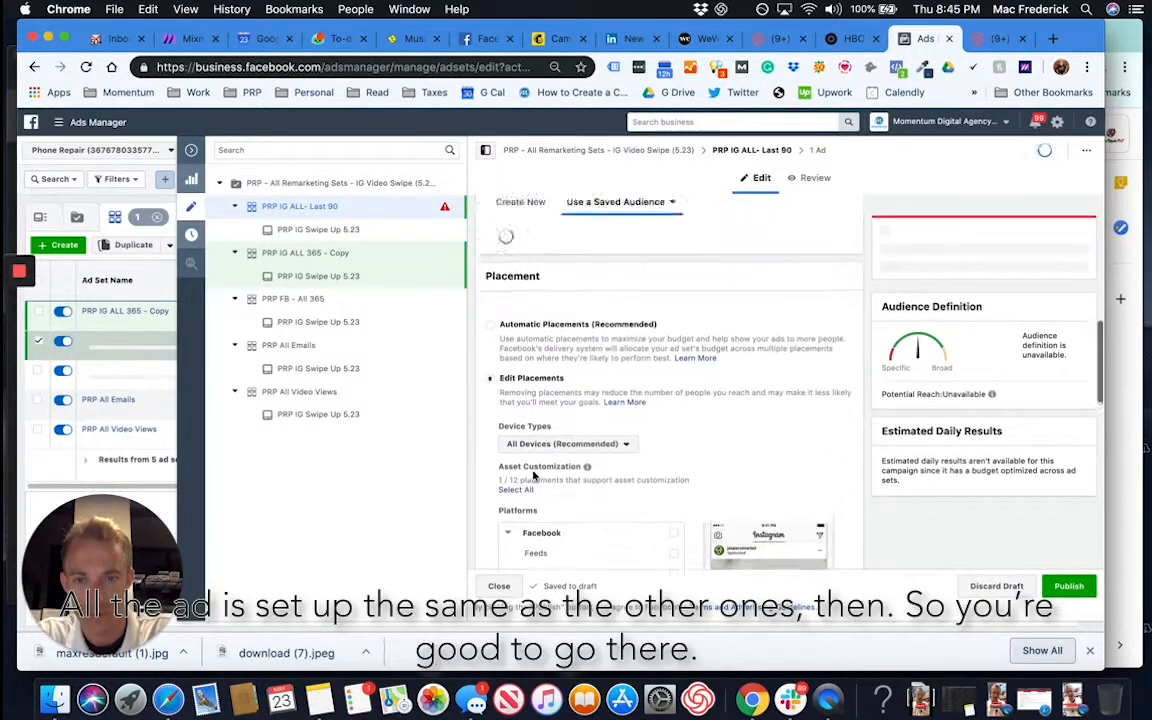
# Step: Check the PRP IG ALL- Last 90 ad set's settings and publish it
pyautogui.scroll(10, 547, 378)
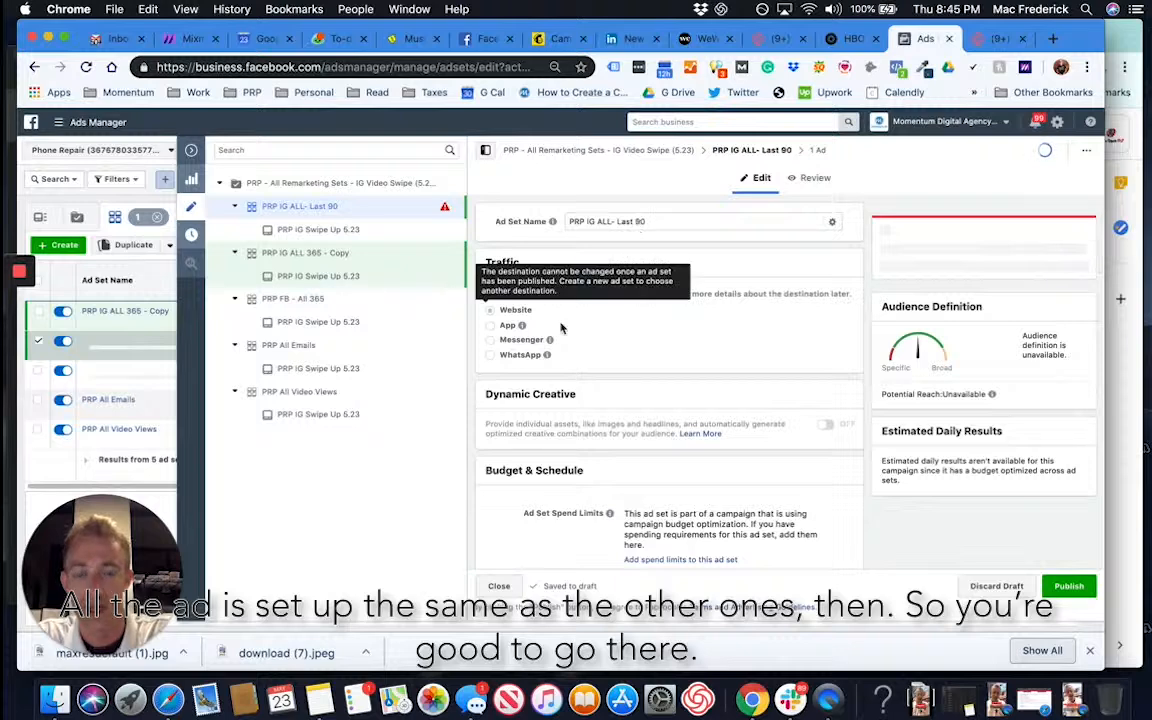
pyautogui.scroll(-15, 561, 328)
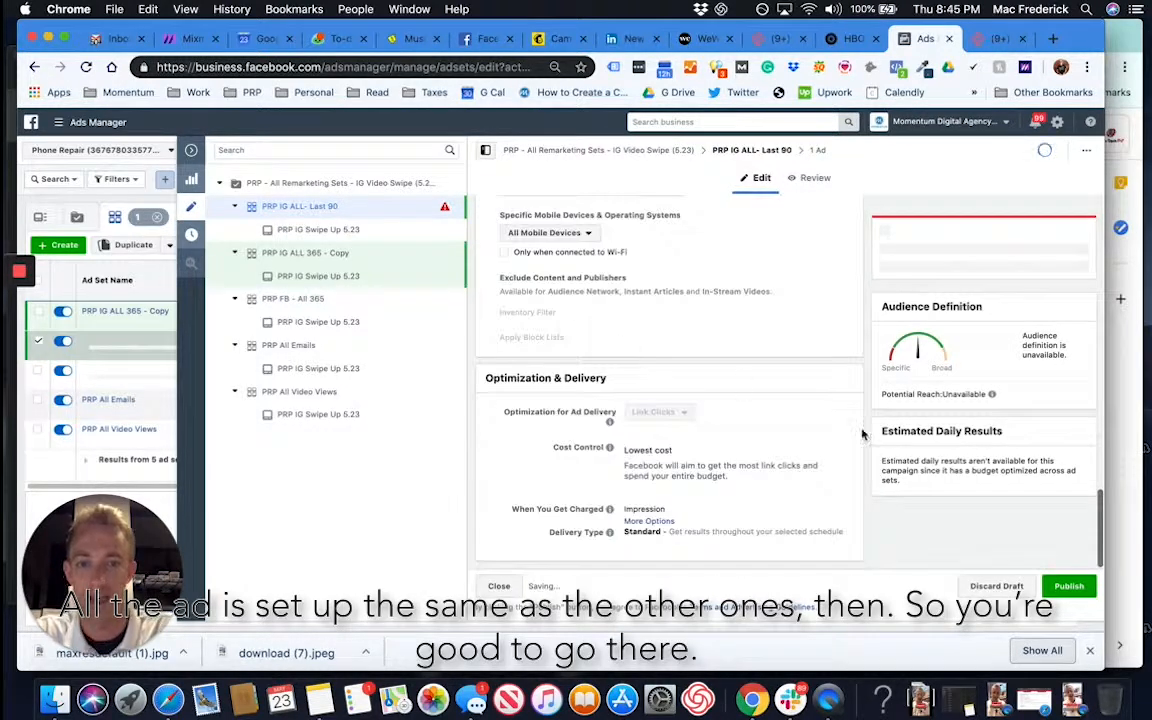
pyautogui.scroll(15, 1010, 525)
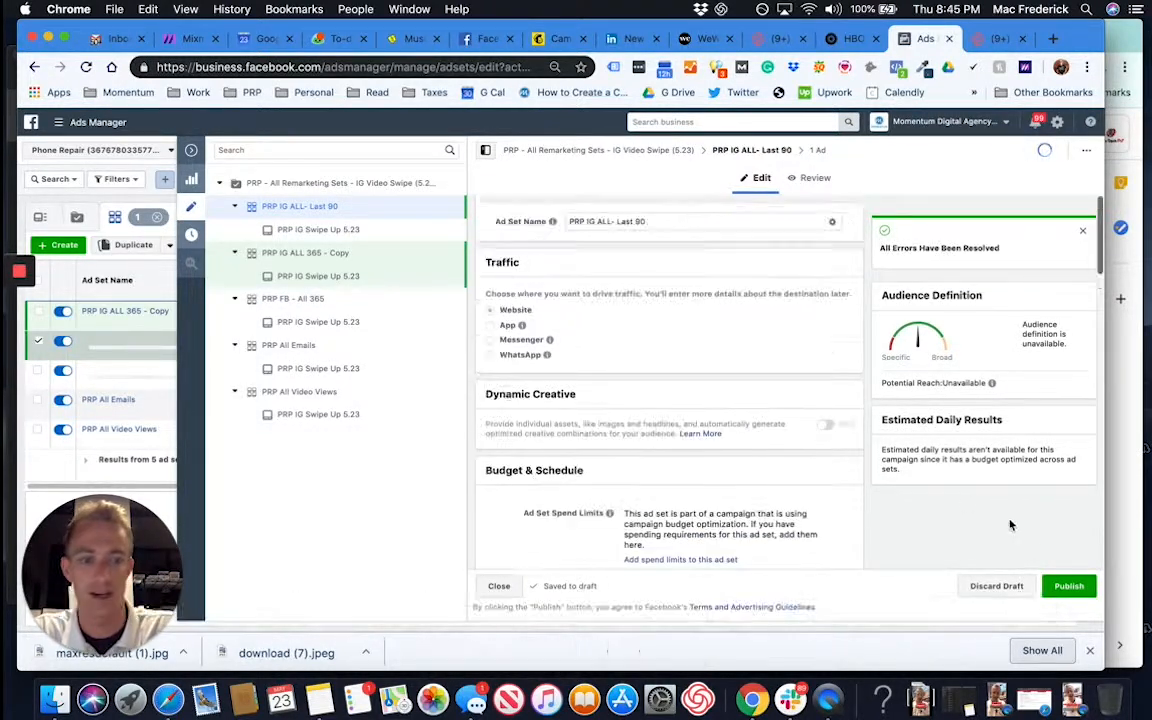
pyautogui.click(1069, 585)
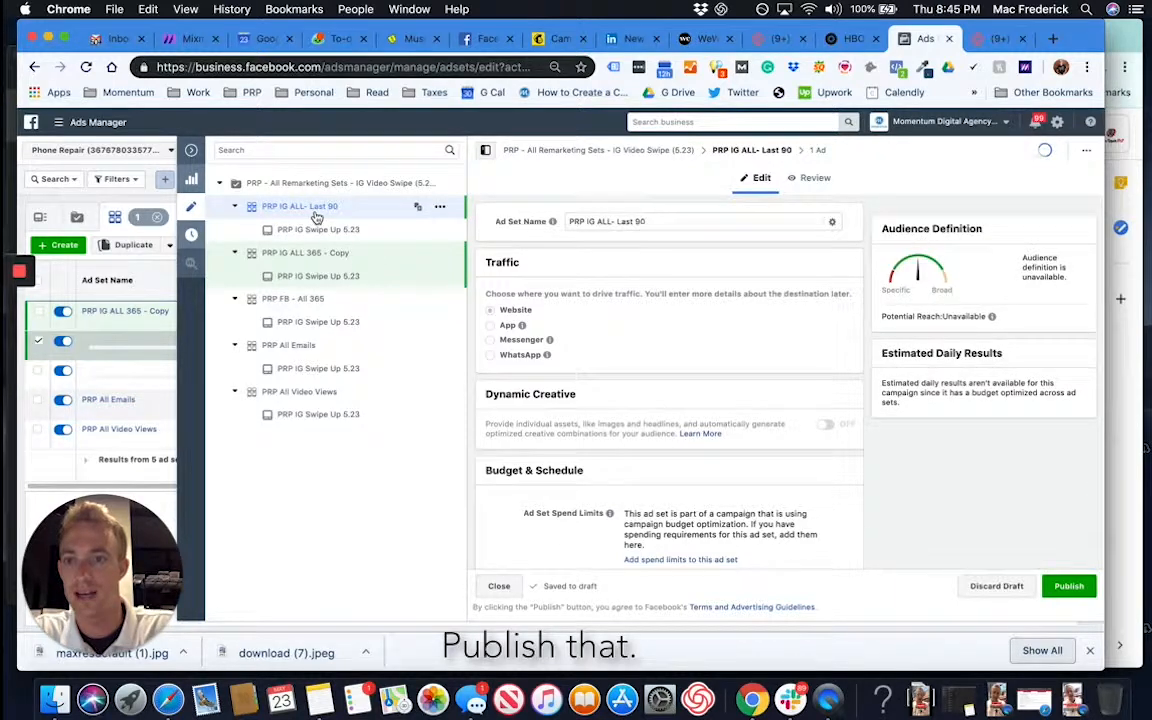
# Step: Open the PRP IG ALL 365 - Copy ad set and load phonerepairphilly.com in a separate browser tab before returning to Ads Manager
pyautogui.click(343, 256)
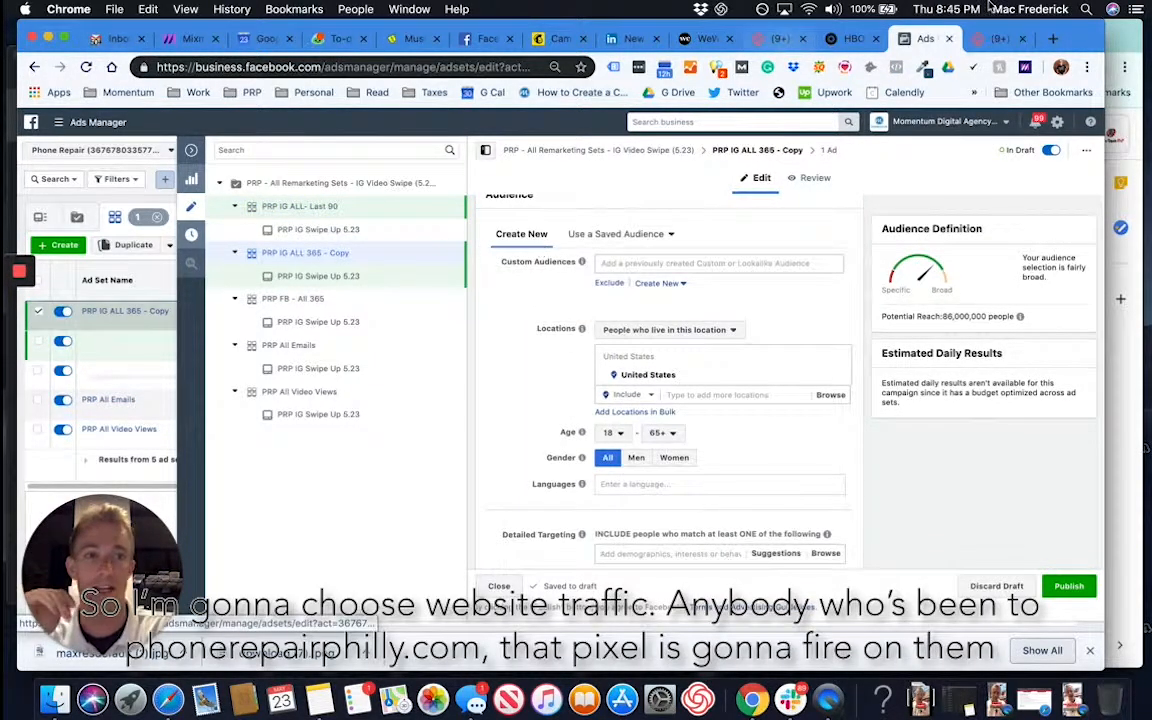
pyautogui.click(1052, 39)
pyautogui.write('phonere')
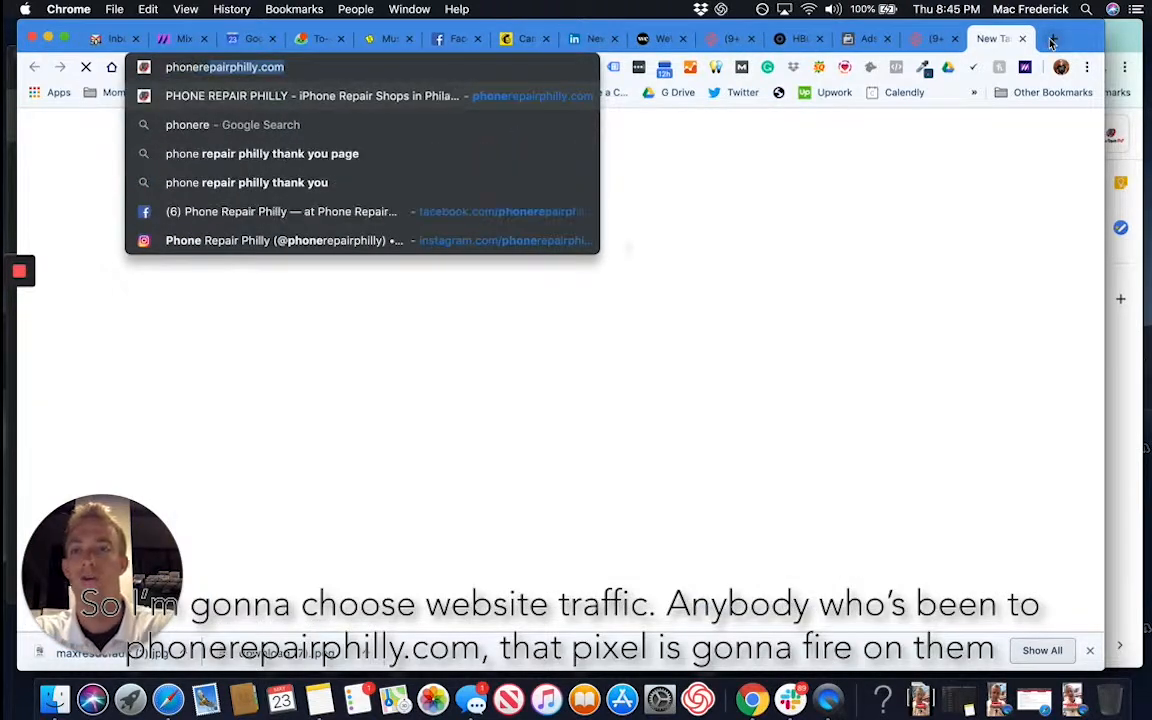
pyautogui.press('Return')
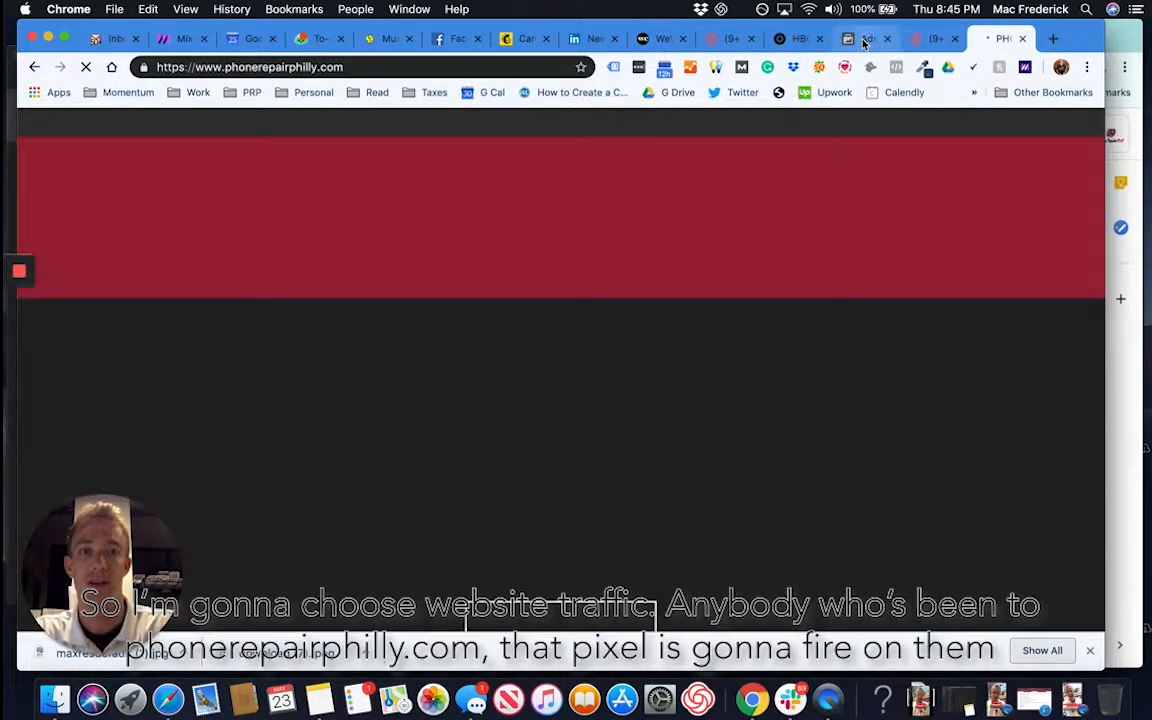
pyautogui.click(869, 40)
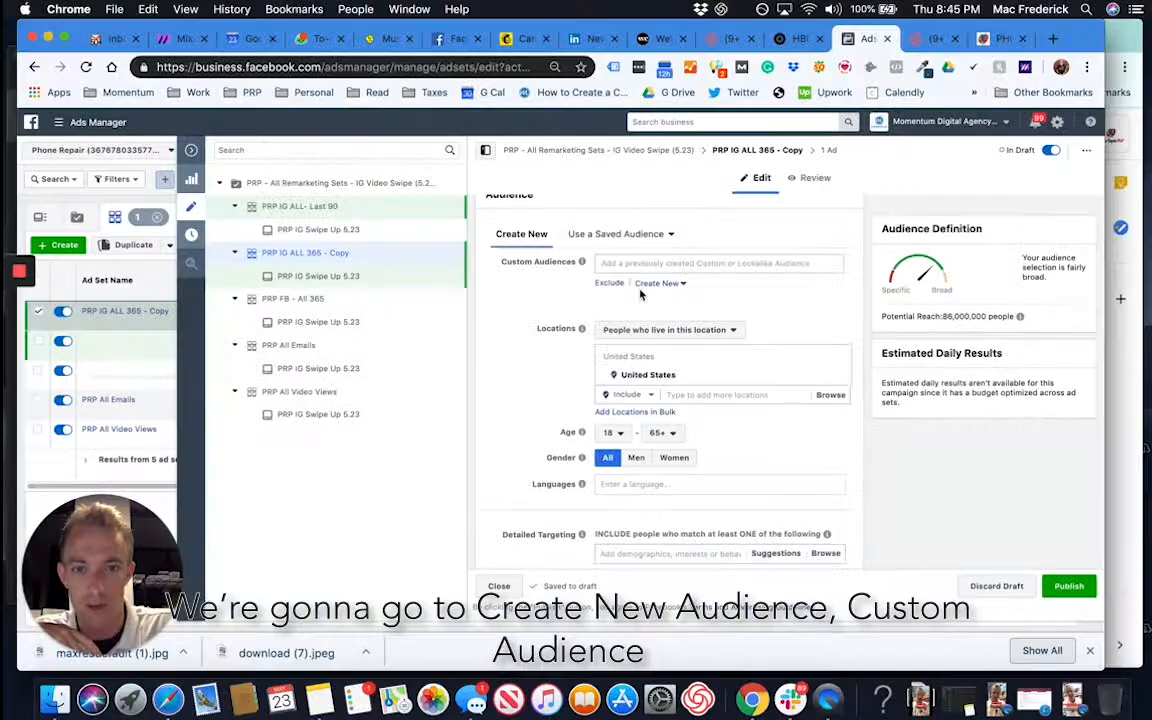
# Step: Create a website traffic custom audience of all website visitors in the past 90 days, named PRP Website - Last 90 days
pyautogui.click(660, 283)
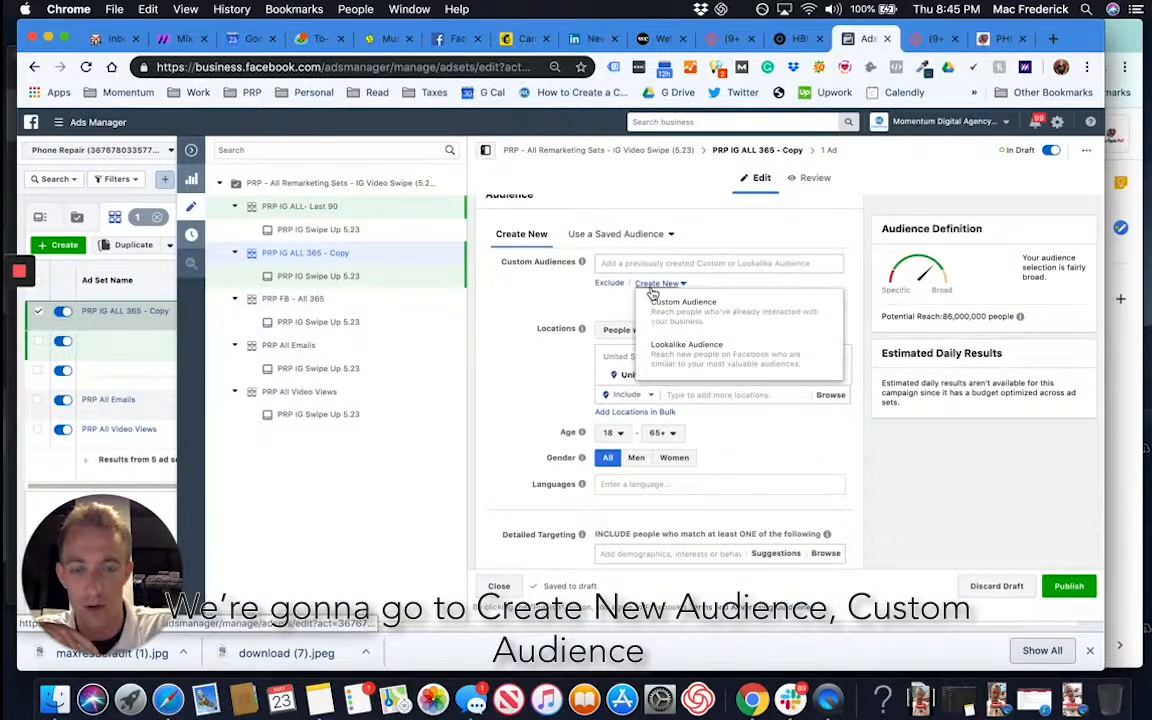
pyautogui.click(675, 305)
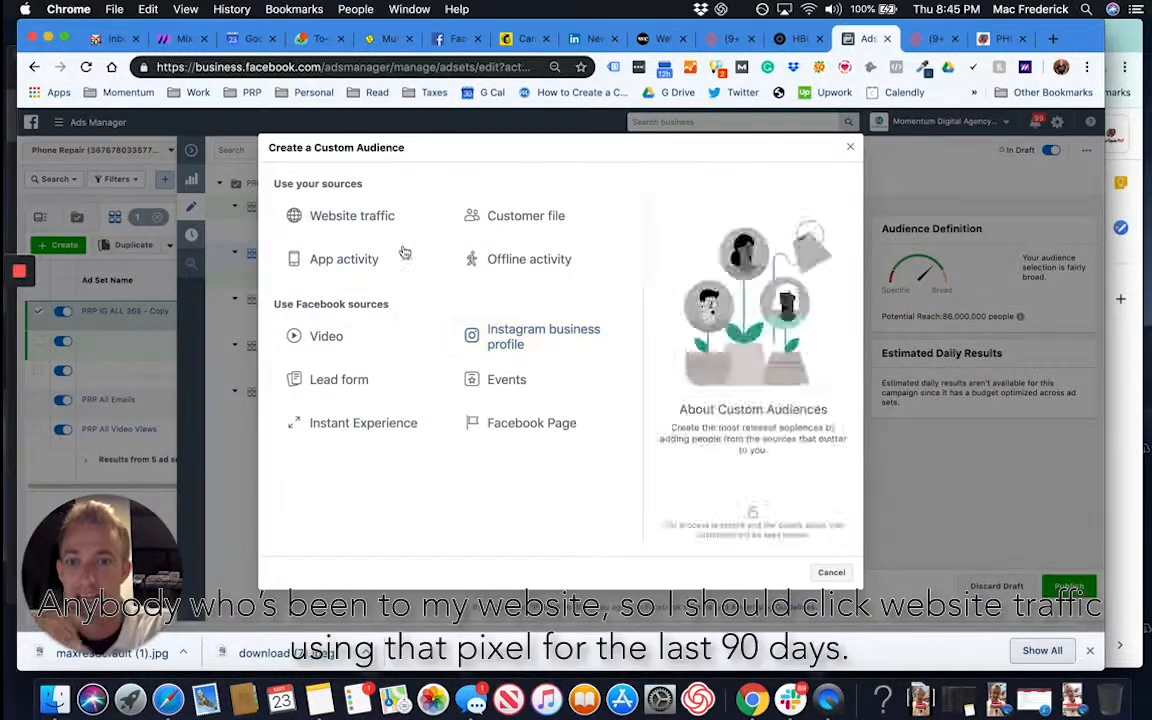
pyautogui.click(386, 215)
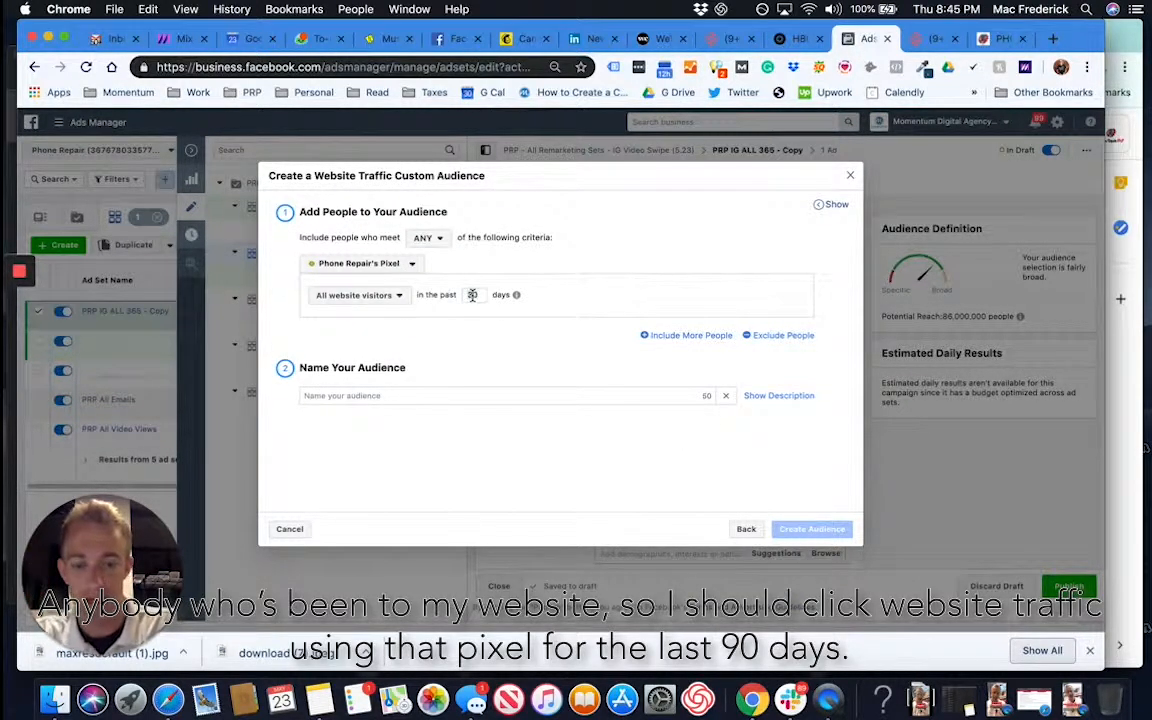
pyautogui.click(377, 398)
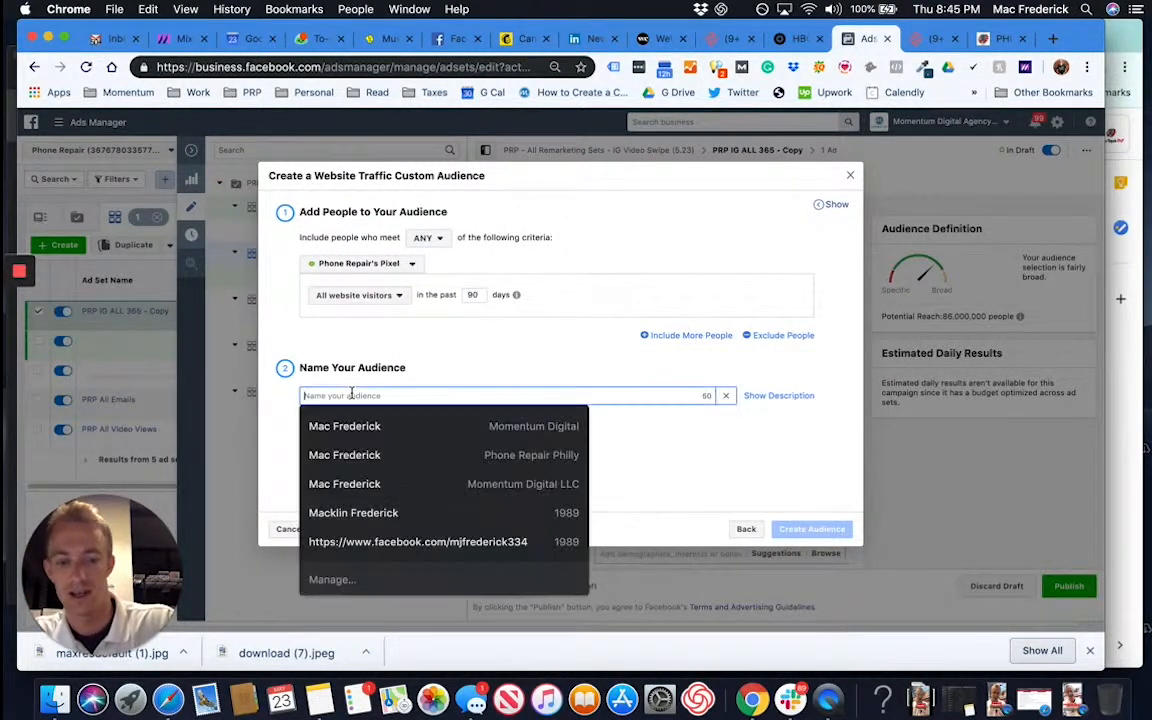
pyautogui.write('PRP Website - Last 90 days')
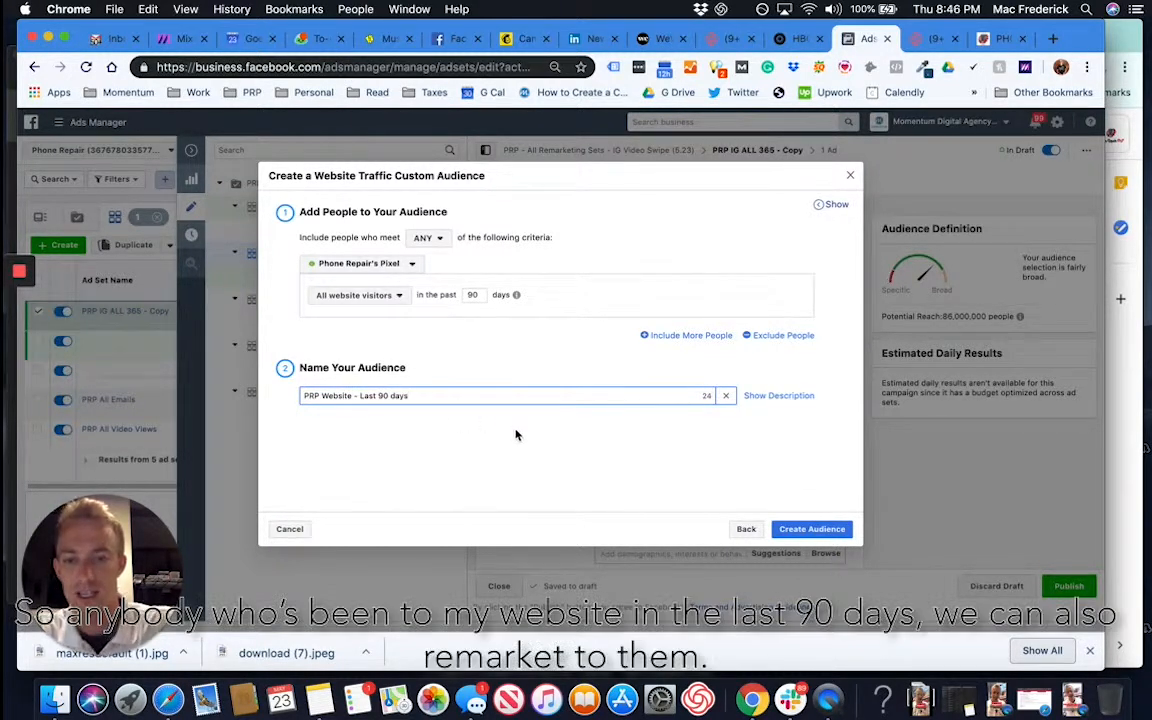
pyautogui.click(798, 529)
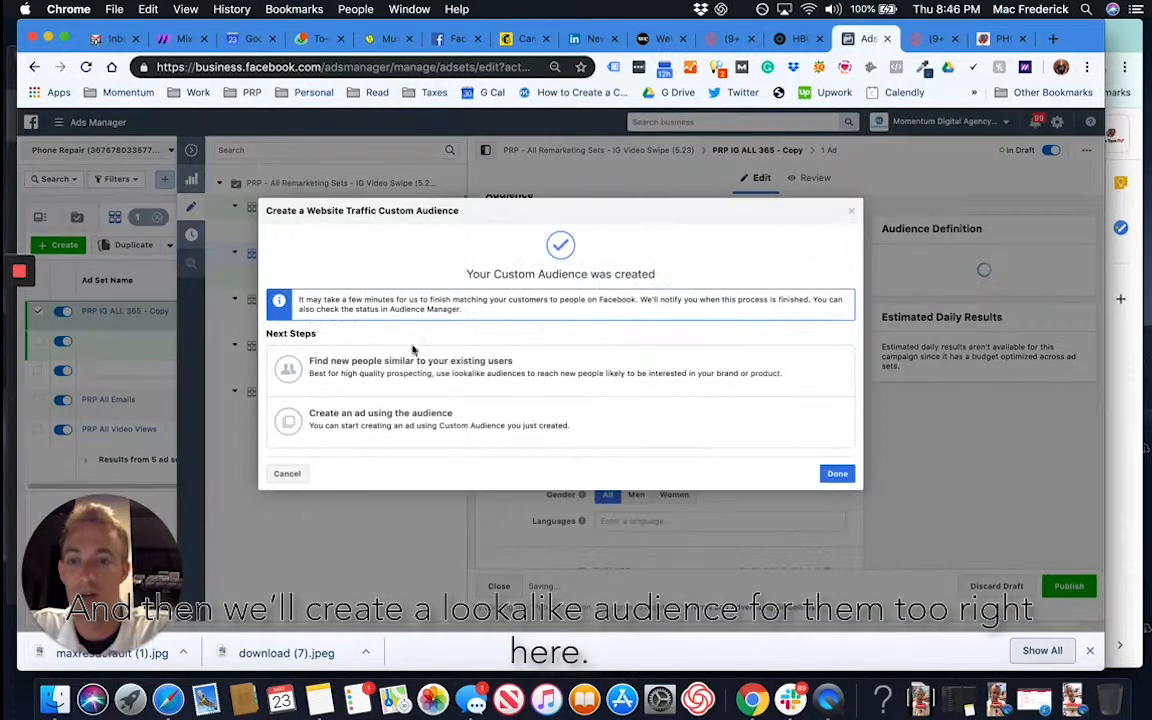
# Step: Create a 1% United States lookalike of PRP Website - Last 90 days and remove that lookalike from the ad set's custom audiences
pyautogui.click(391, 370)
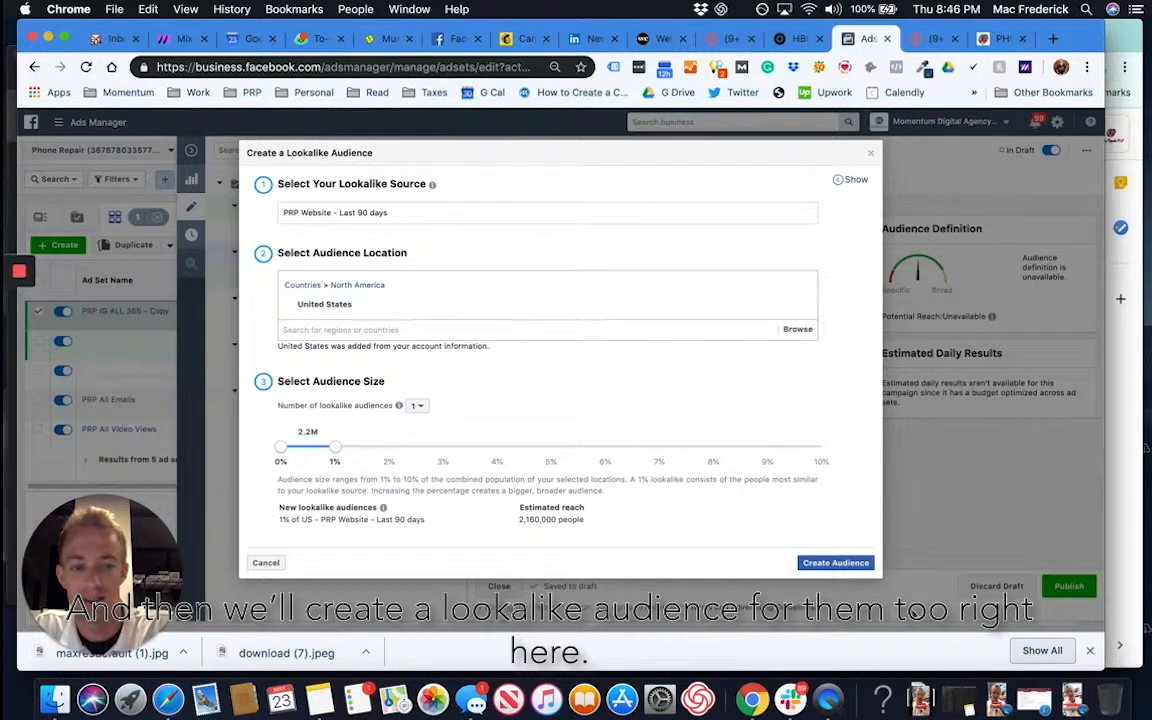
pyautogui.click(836, 562)
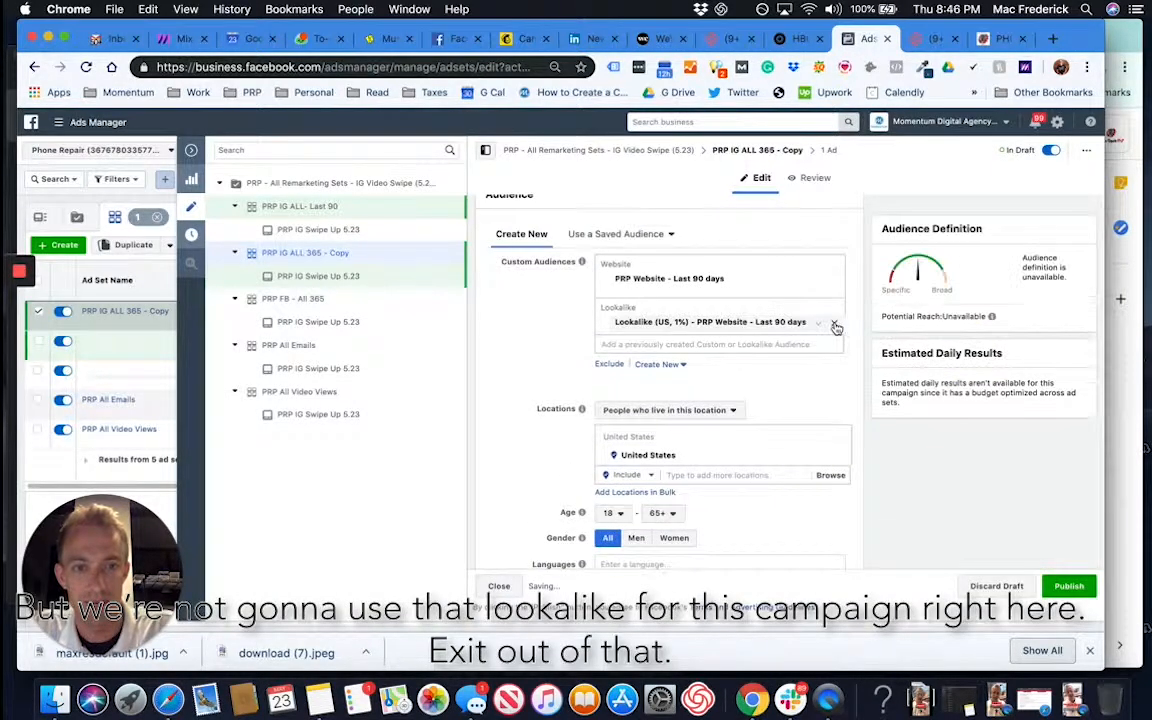
pyautogui.click(834, 324)
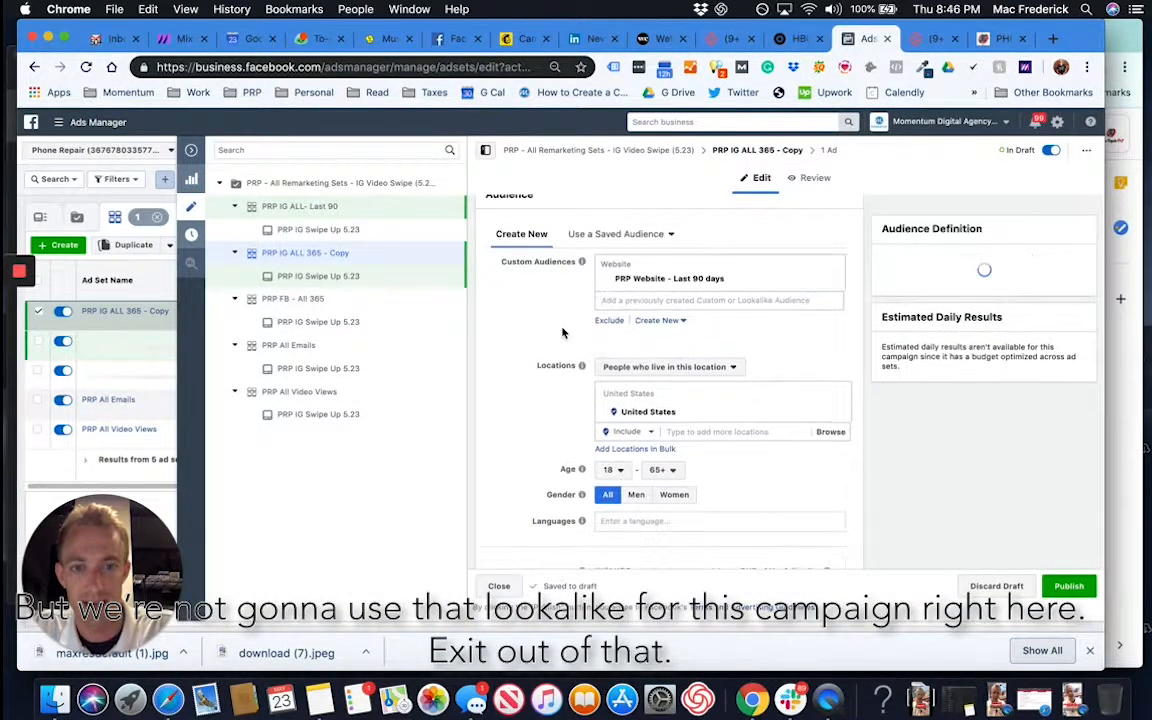
# Step: Replace the United States location of the copied ad set with Philadelphia, Pennsylvania
pyautogui.click(839, 394)
pyautogui.write('ph')
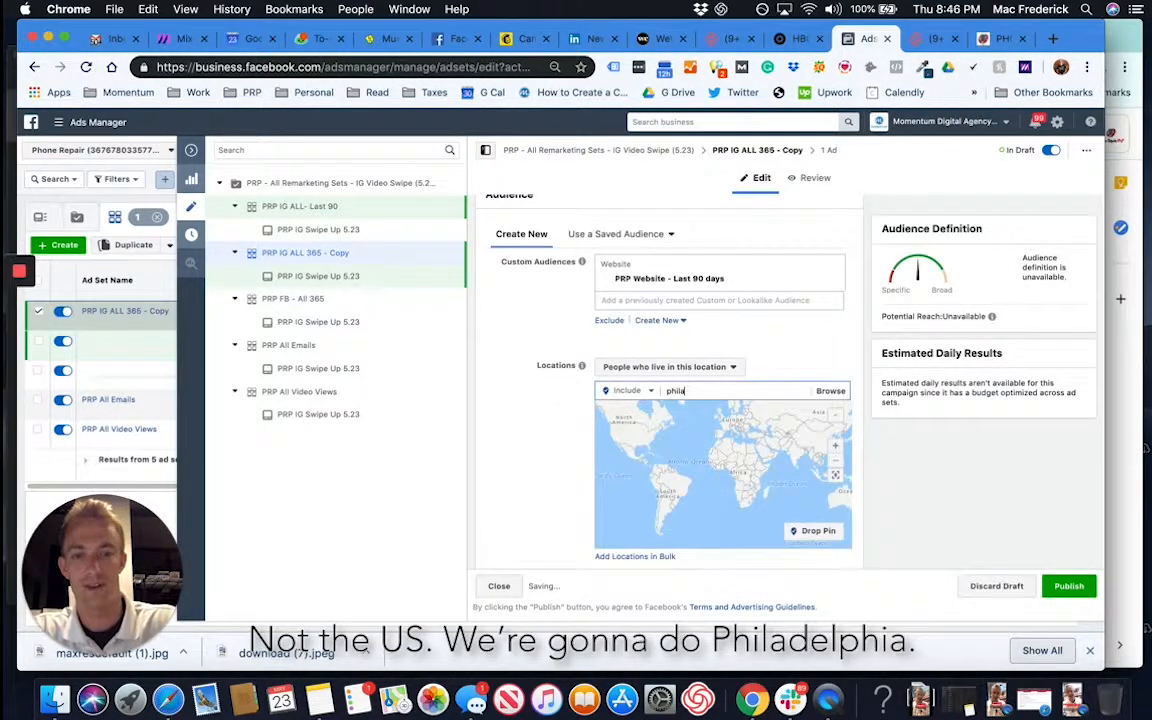
pyautogui.write('ila')
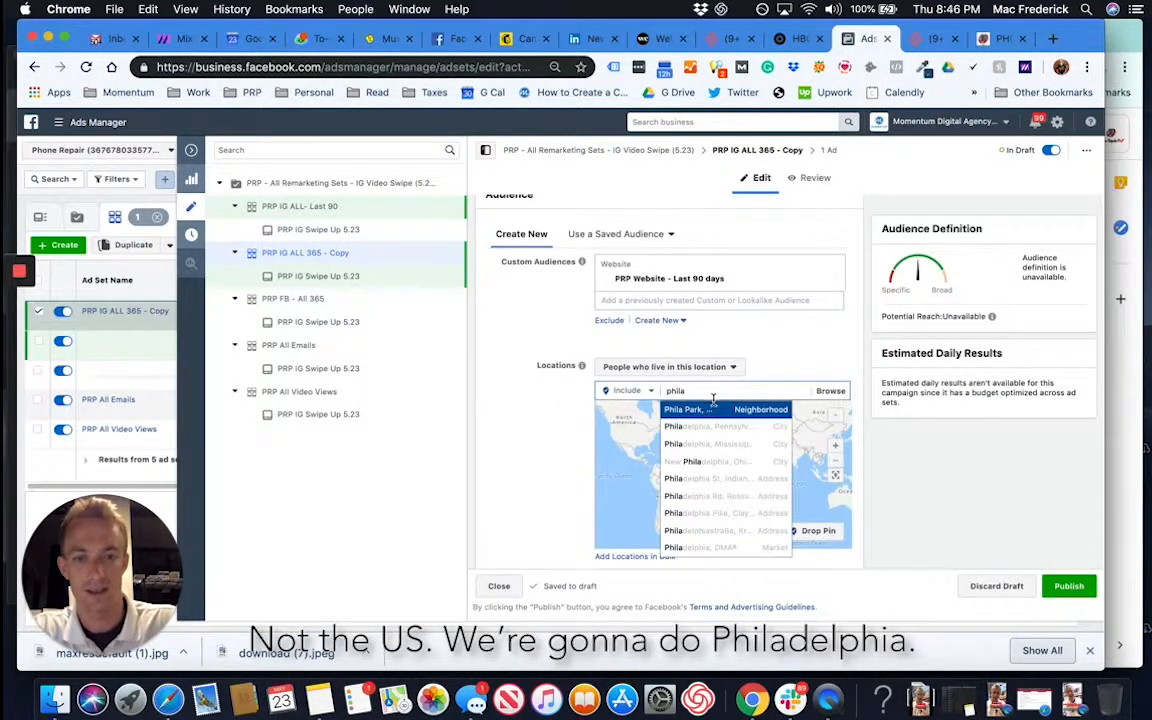
pyautogui.click(668, 428)
# Step: Save the copied ad set's targeting as a reusable audience under the name PRP Website - Last 90
pyautogui.scroll(-5, 520, 440)
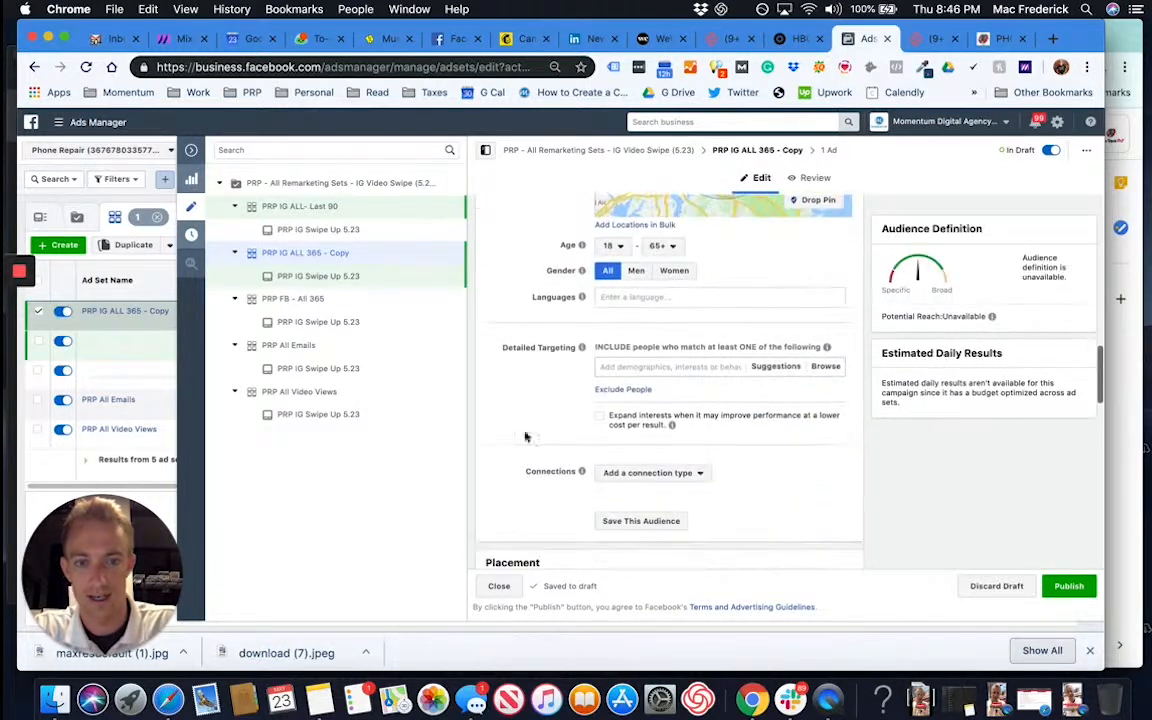
pyautogui.click(638, 521)
pyautogui.tripleClick(568, 284)
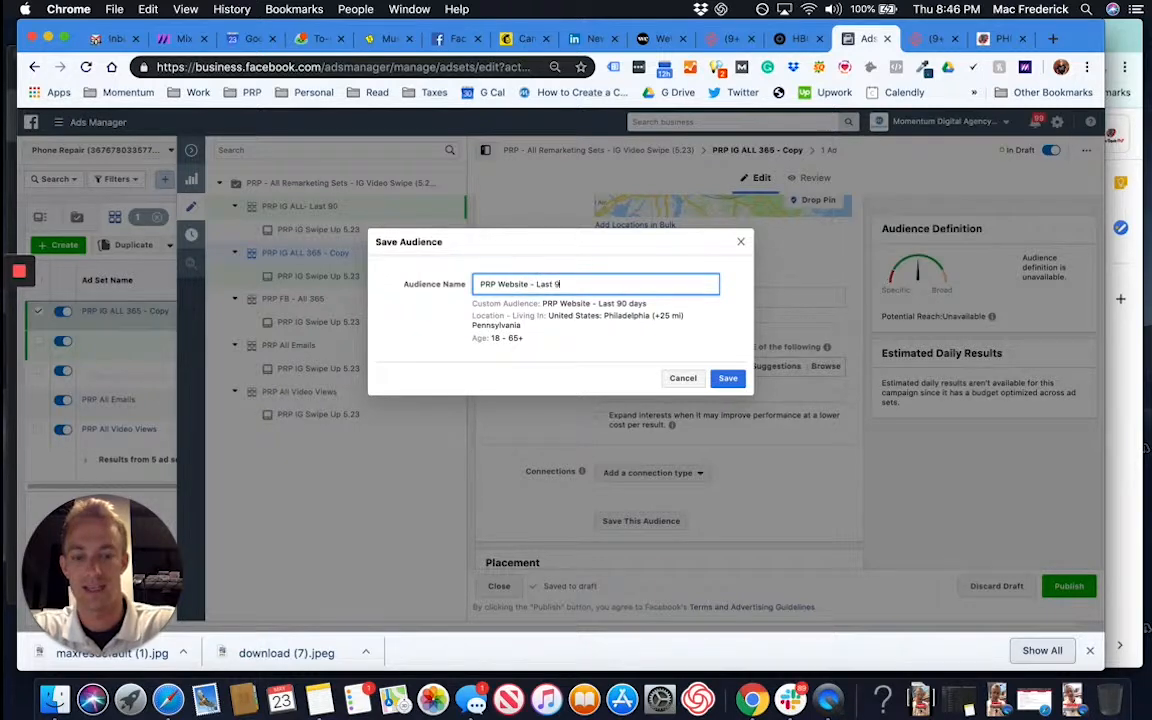
pyautogui.click(728, 378)
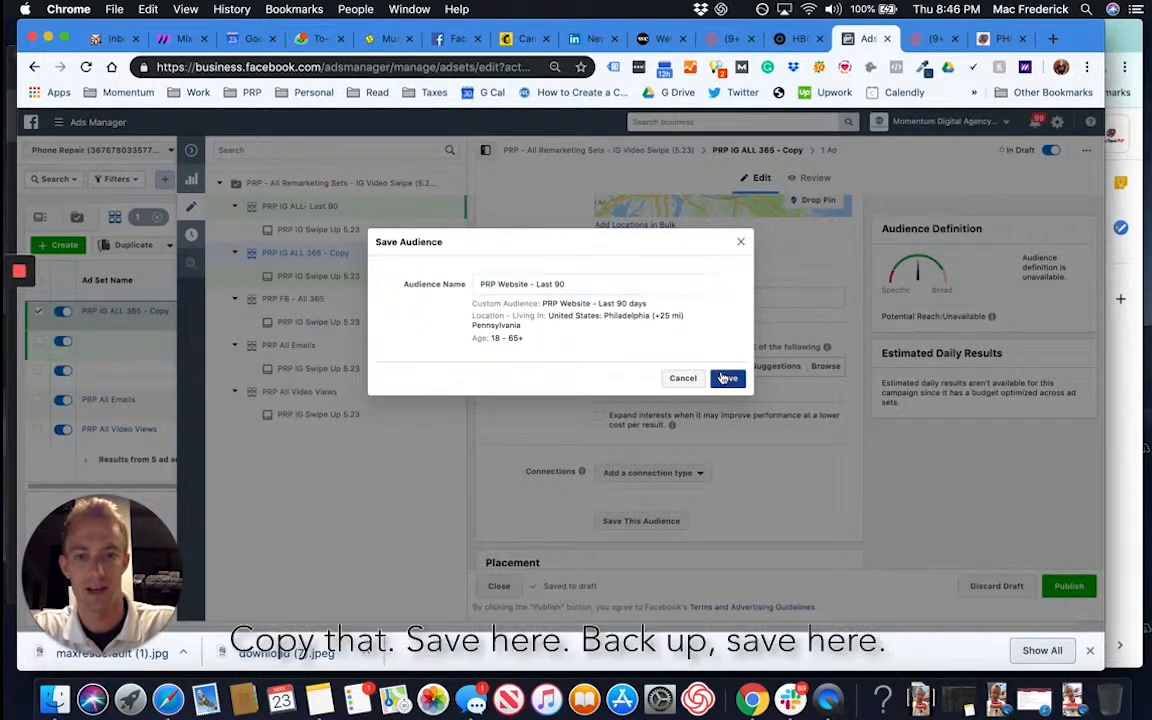
# Step: Rename the copied ad set PRP IG ALL 365 - Copy as PRP Website - Last 90
pyautogui.scroll(10, 540, 437)
pyautogui.tripleClick(607, 221)
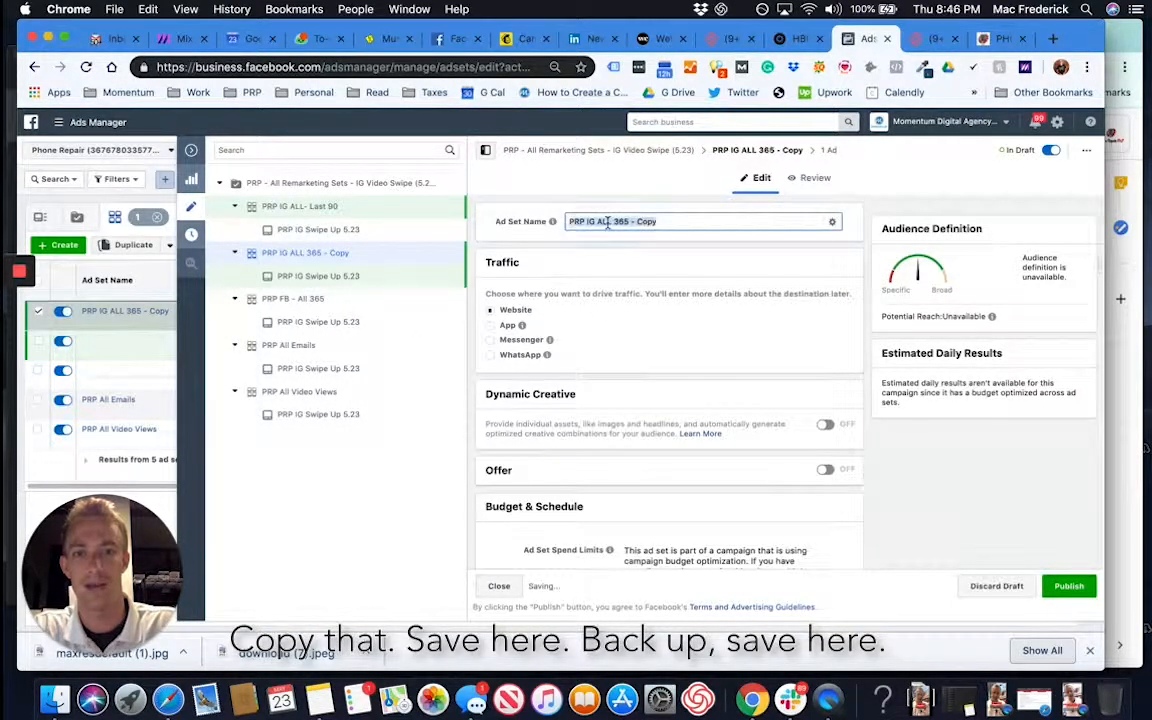
pyautogui.write('PRP Website - Last 90')
pyautogui.scroll(-10, 631, 262)
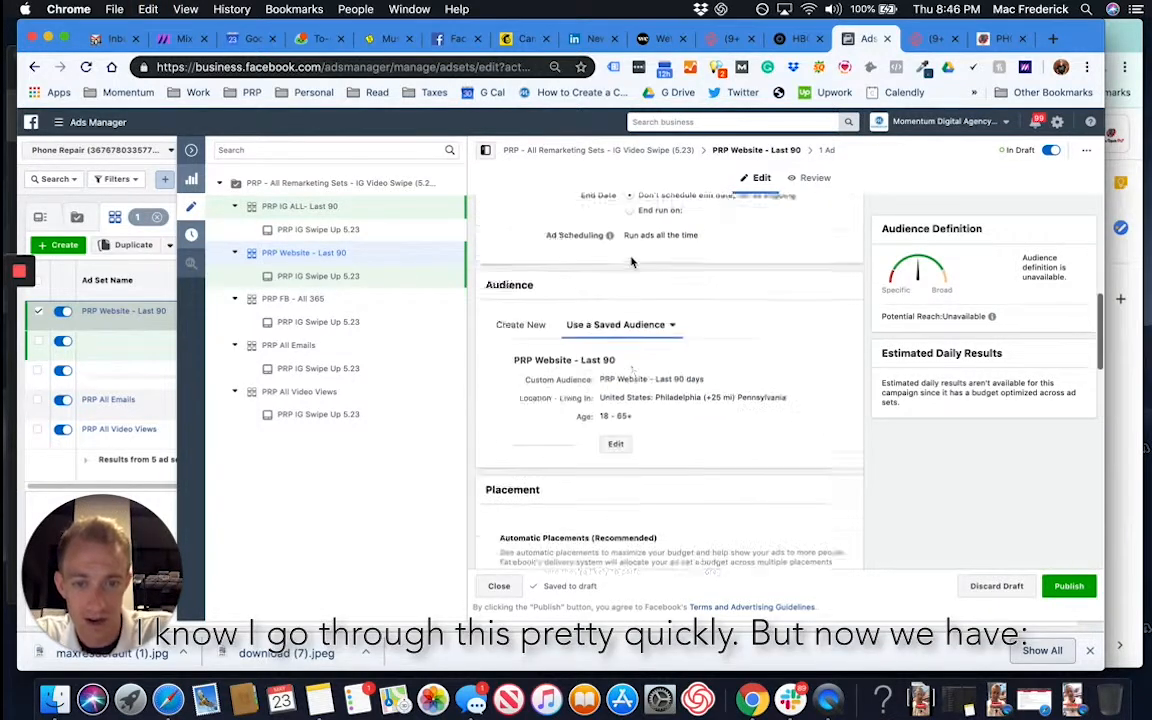
pyautogui.scroll(-10, 654, 319)
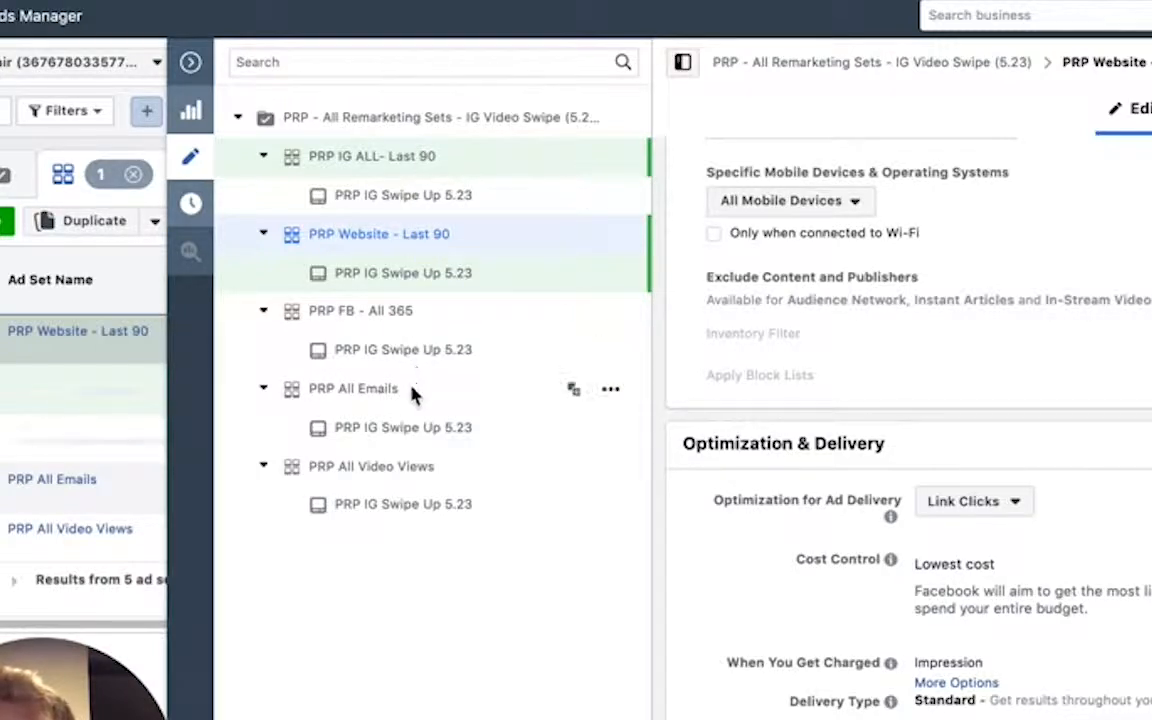
# Step: Close the ad set editor and publish the draft changes to the PRP Website - Last 90 ad set
pyautogui.scroll(15, 1109, 444)
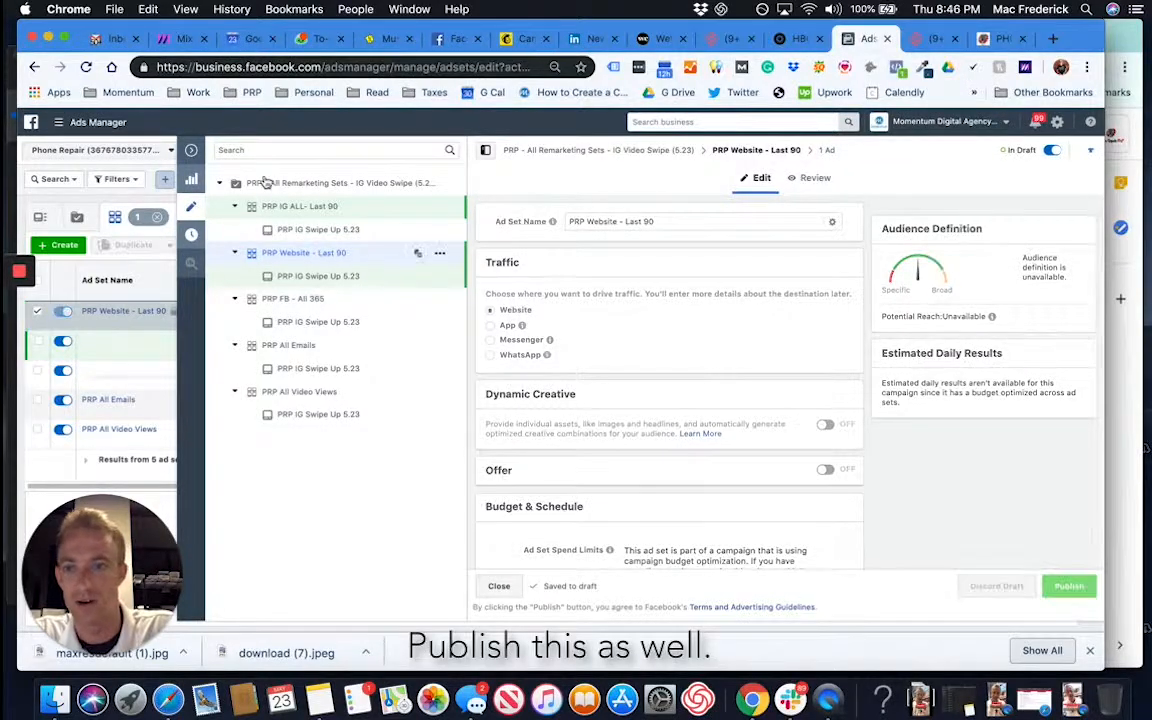
pyautogui.click(191, 151)
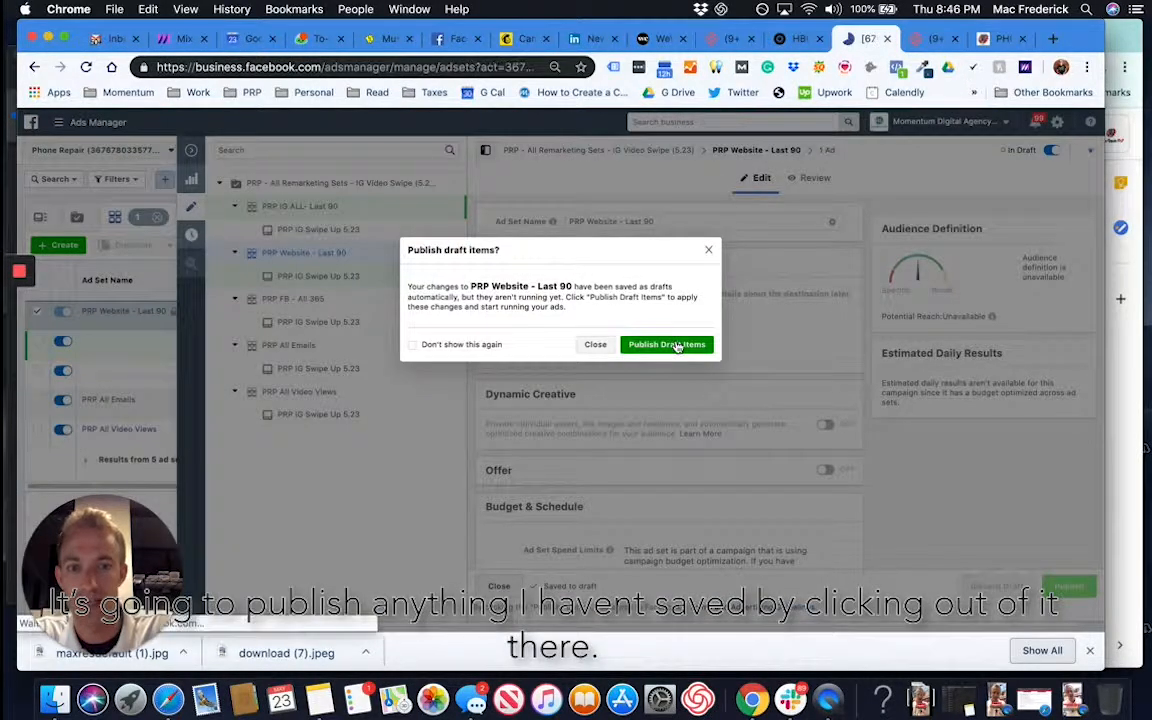
pyautogui.click(672, 344)
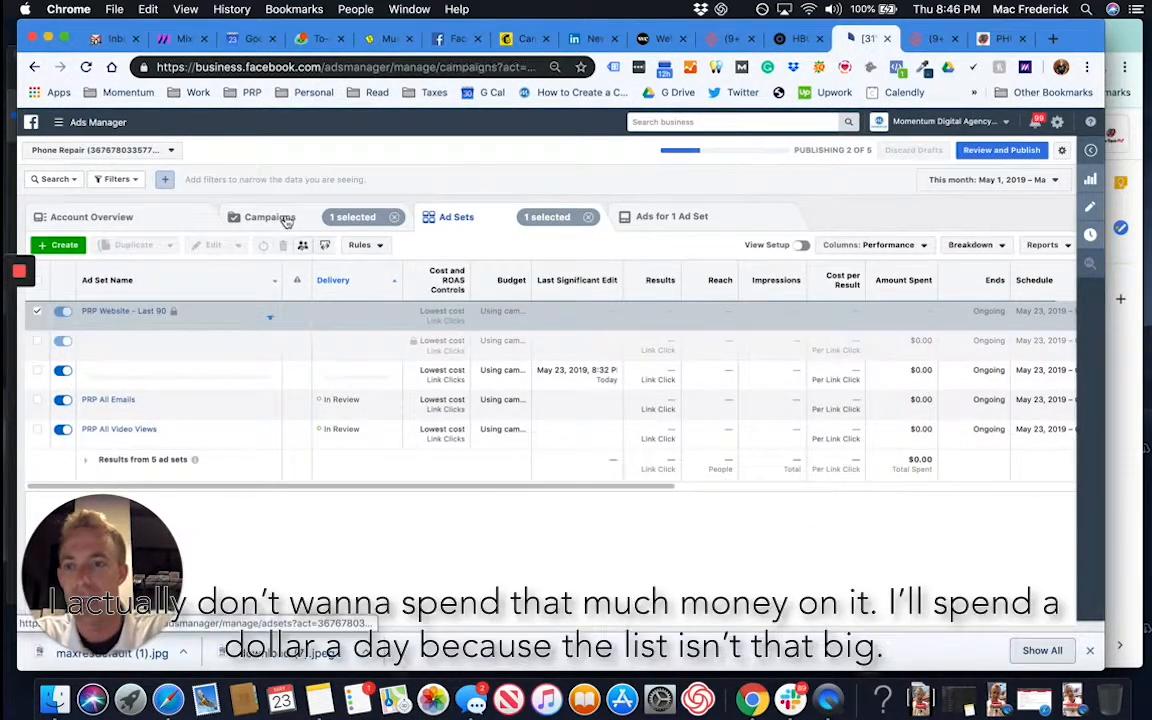
# Step: Set the daily budget of the PRP - All Remarketing Sets - IG Video Swipe (5.23) campaign to $5.00 and publish the change
pyautogui.click(272, 217)
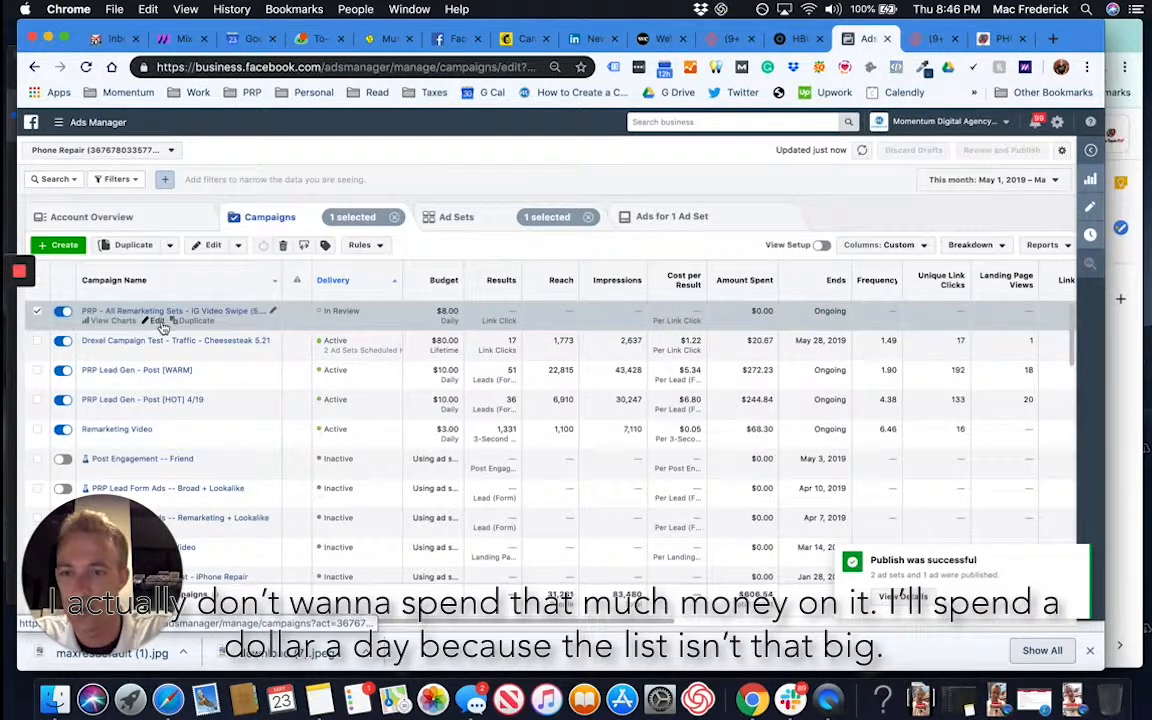
pyautogui.click(157, 321)
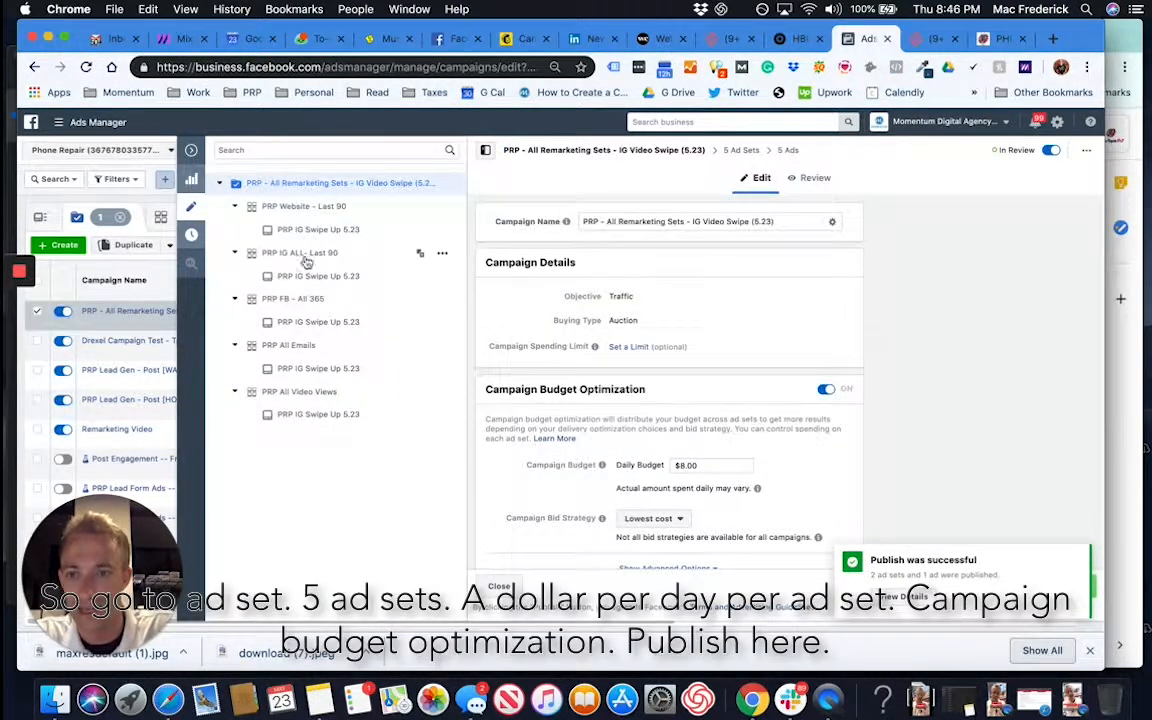
pyautogui.click(811, 482)
pyautogui.scroll(-1, 811, 482)
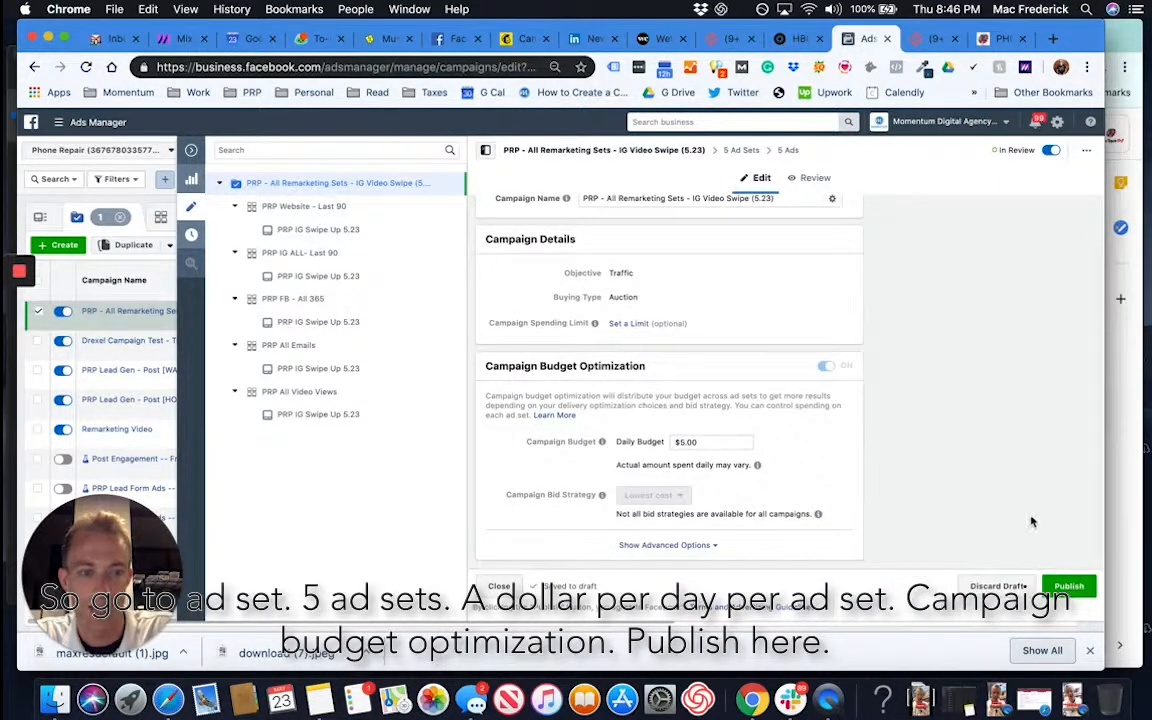
pyautogui.click(1071, 587)
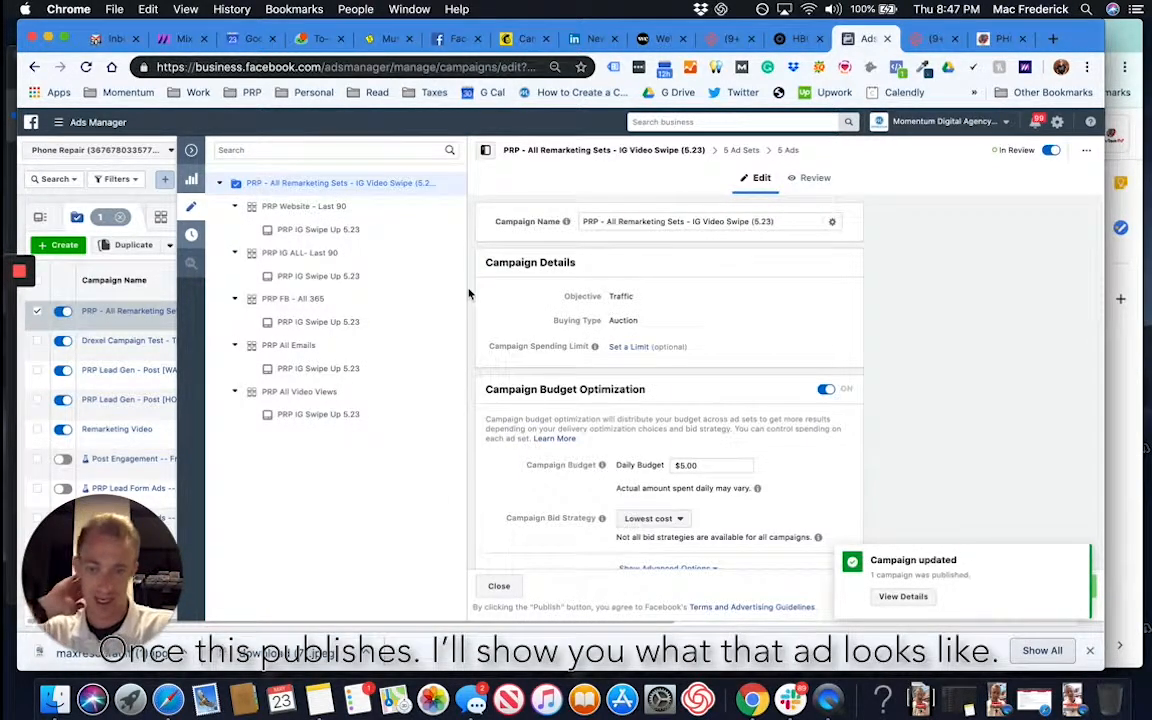
pyautogui.click(190, 149)
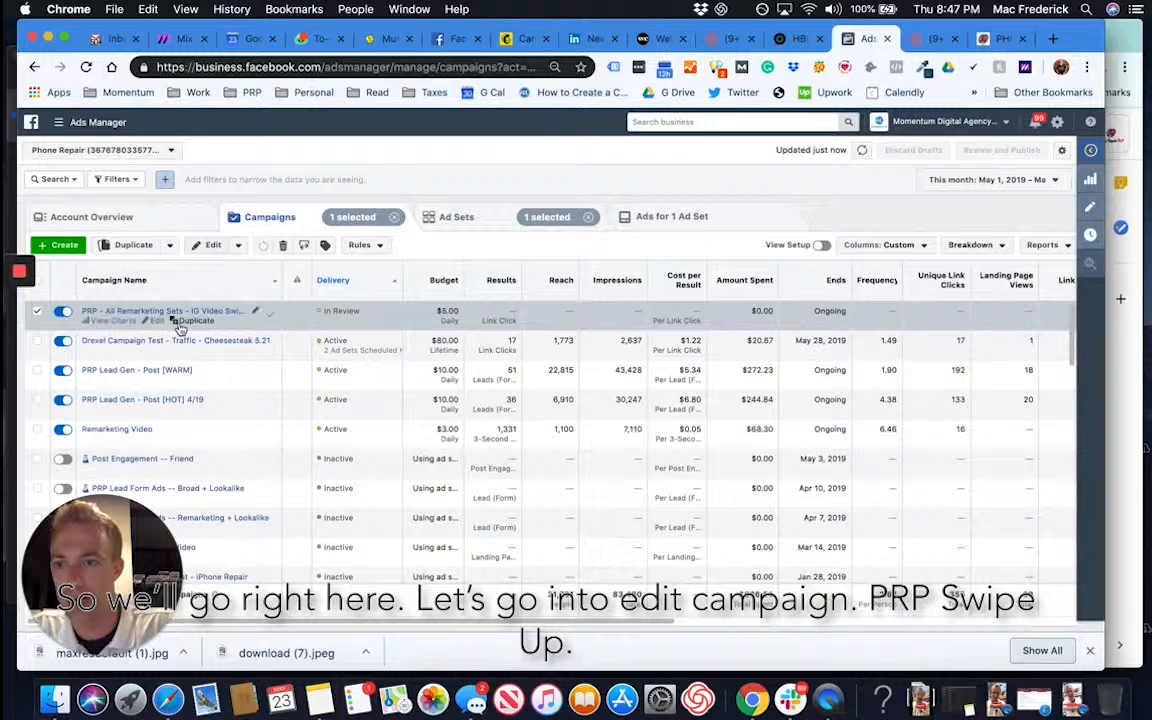
# Step: Send a story ad preview notification to Instagram for the PRP IG Swipe Up 5.23 ad in the PRP Website - Last 90 ad set
pyautogui.click(157, 322)
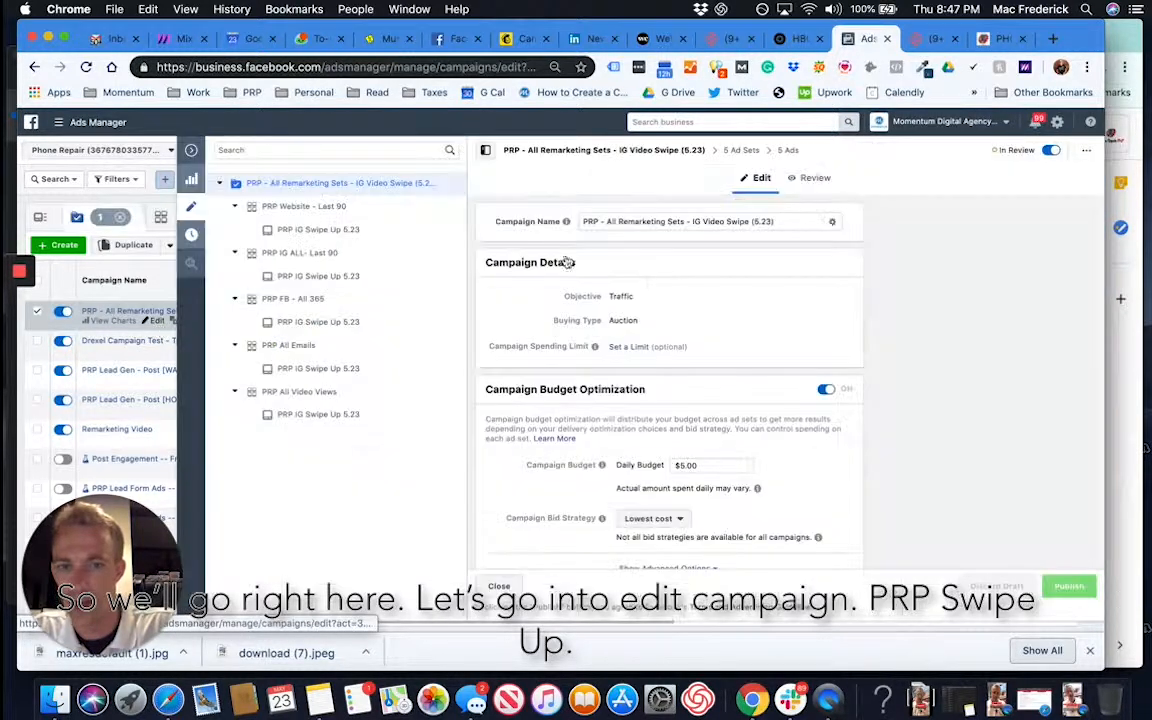
pyautogui.click(318, 232)
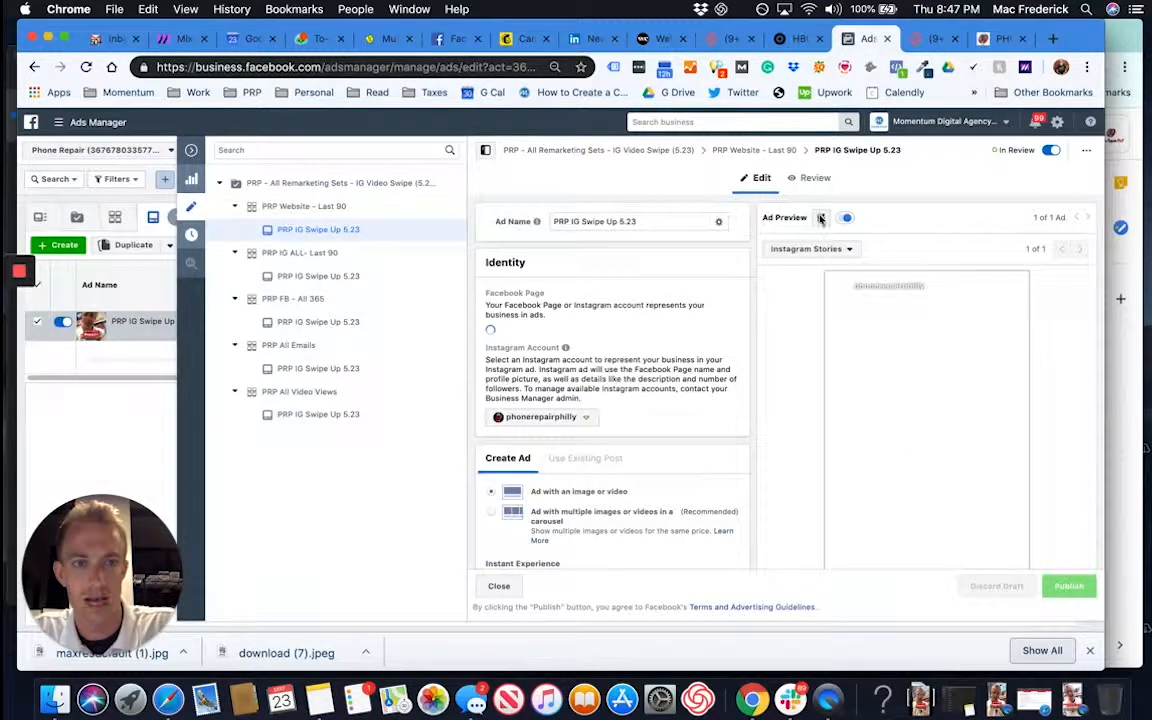
pyautogui.click(820, 219)
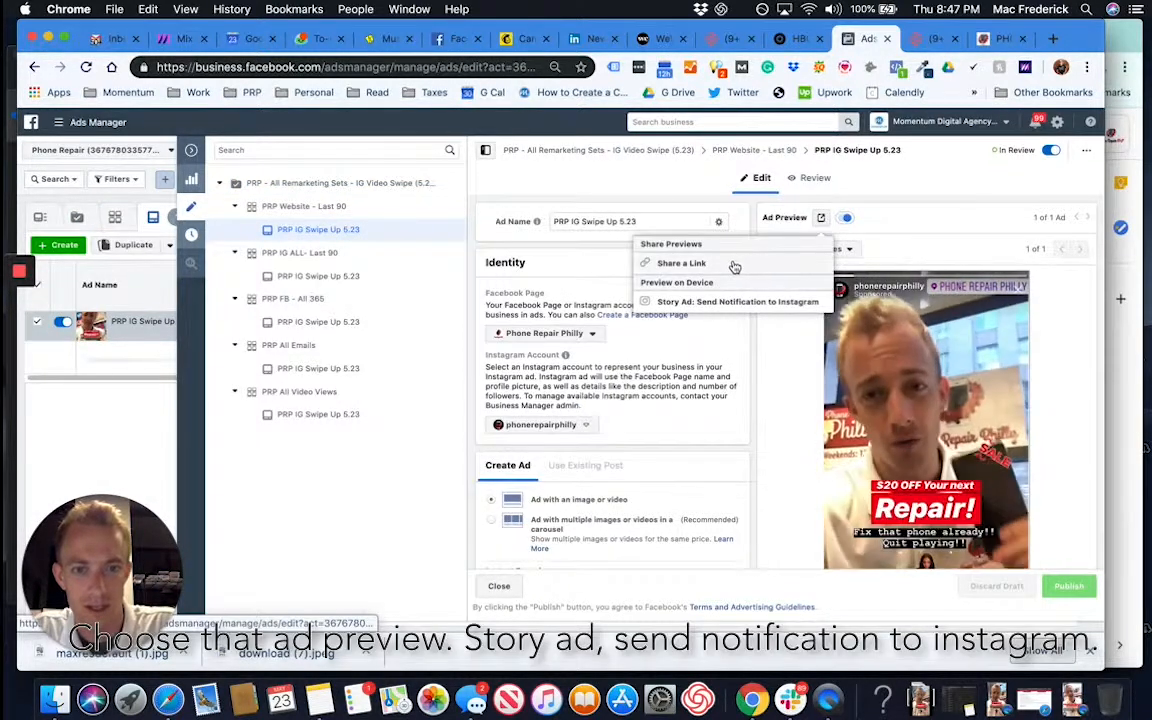
pyautogui.click(718, 301)
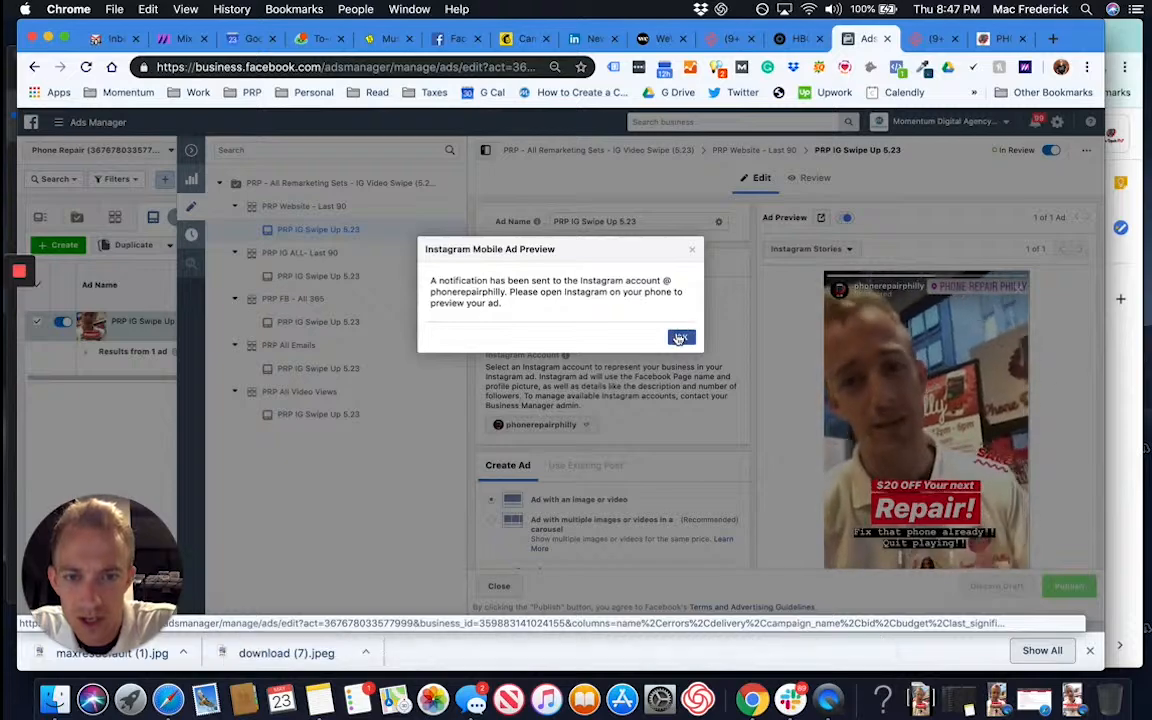
pyautogui.click(680, 339)
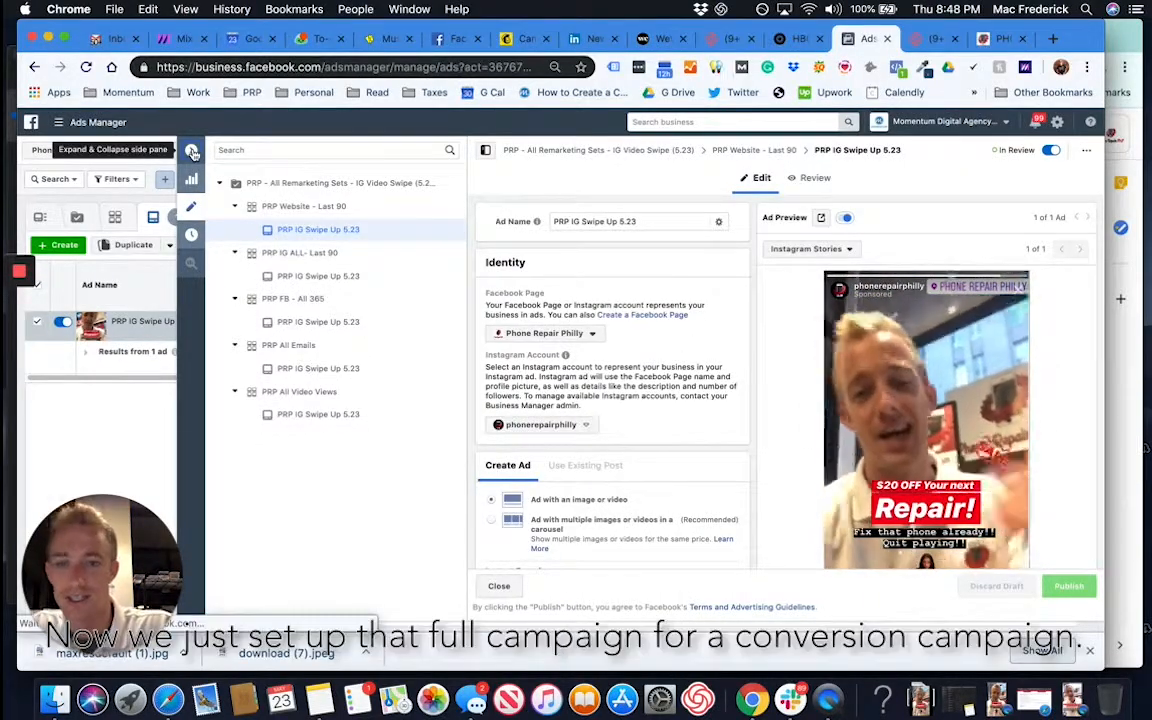
pyautogui.click(191, 150)
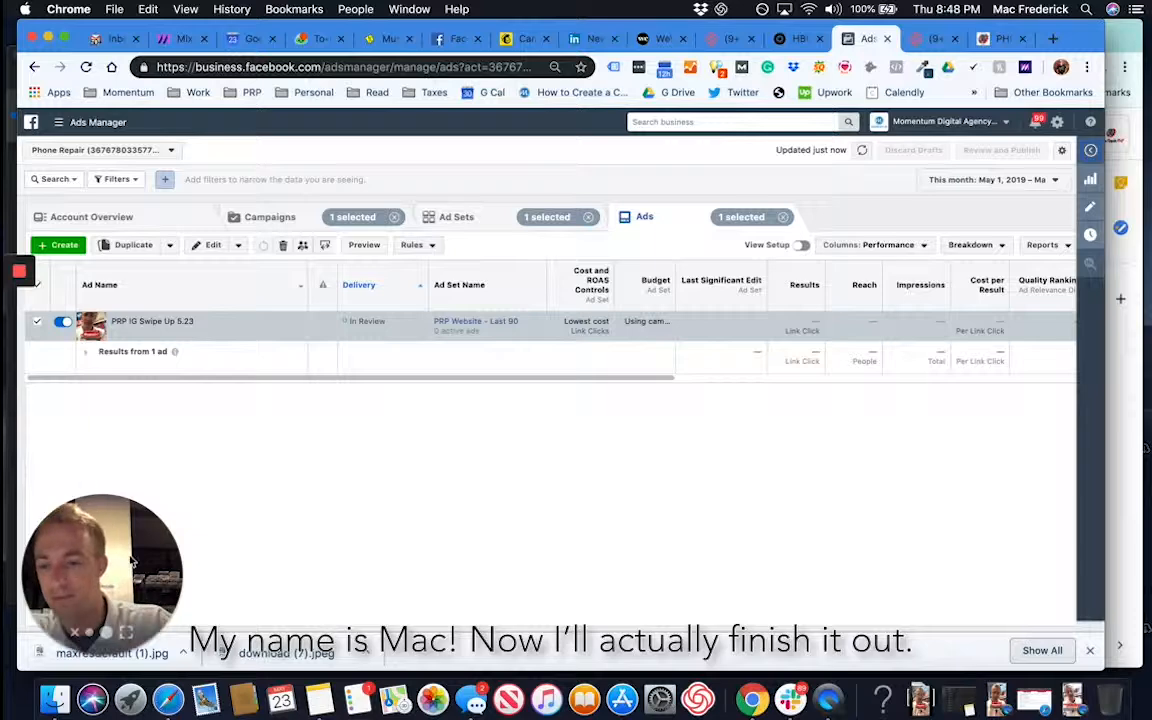
pyautogui.click(108, 633)
pyautogui.moveTo(154, 543); pyautogui.dragTo(566, 398)
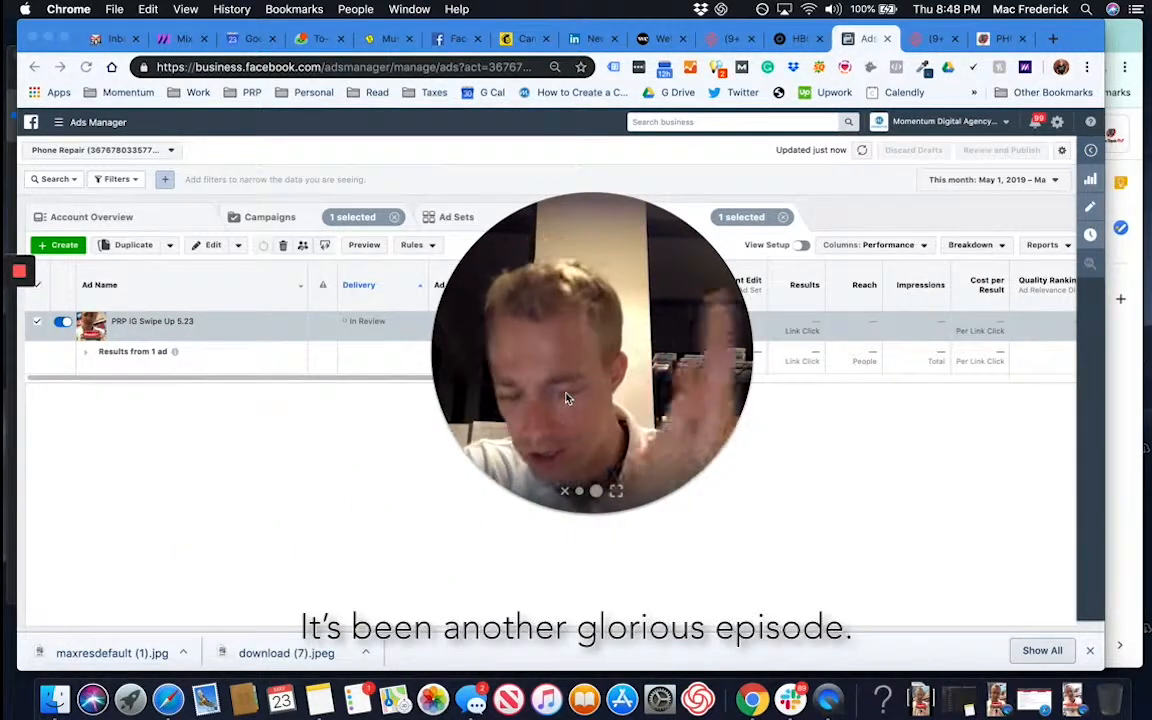